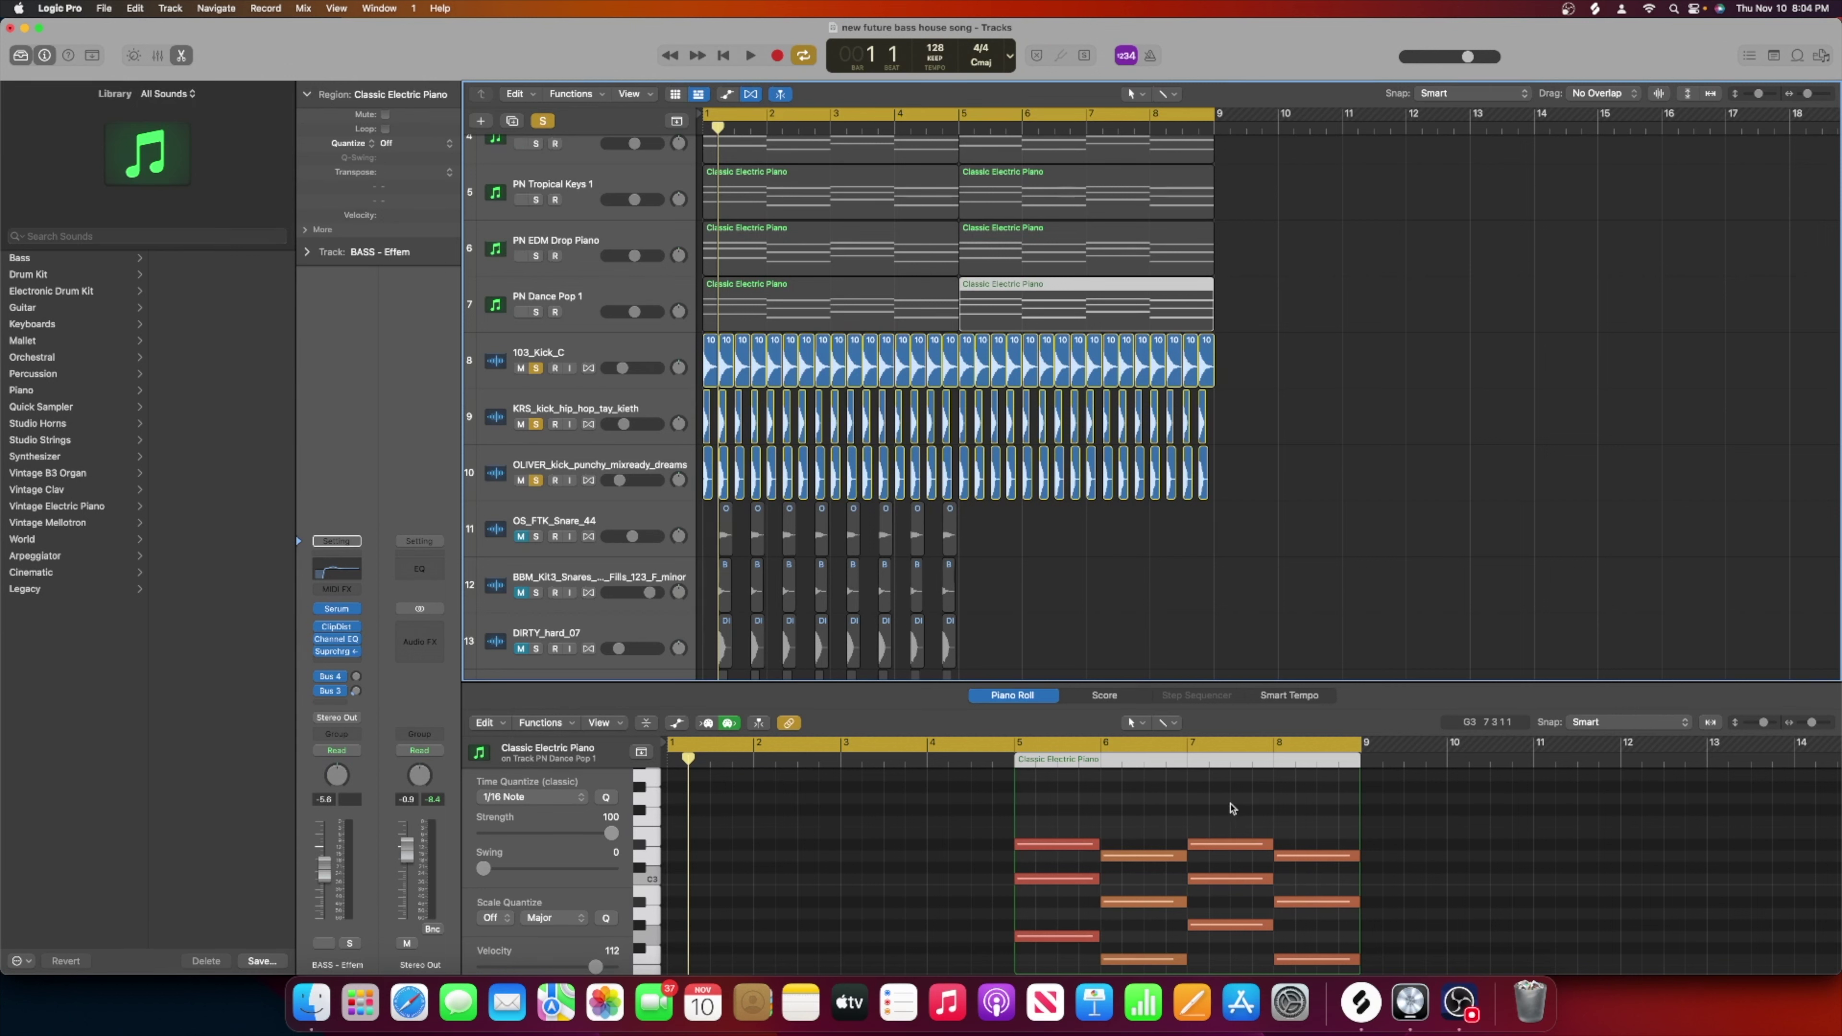
Turn off solo on the KRS and OLIVER kick tracks and delete every region on the three kick tracks.
drag(538, 426, 543, 491)
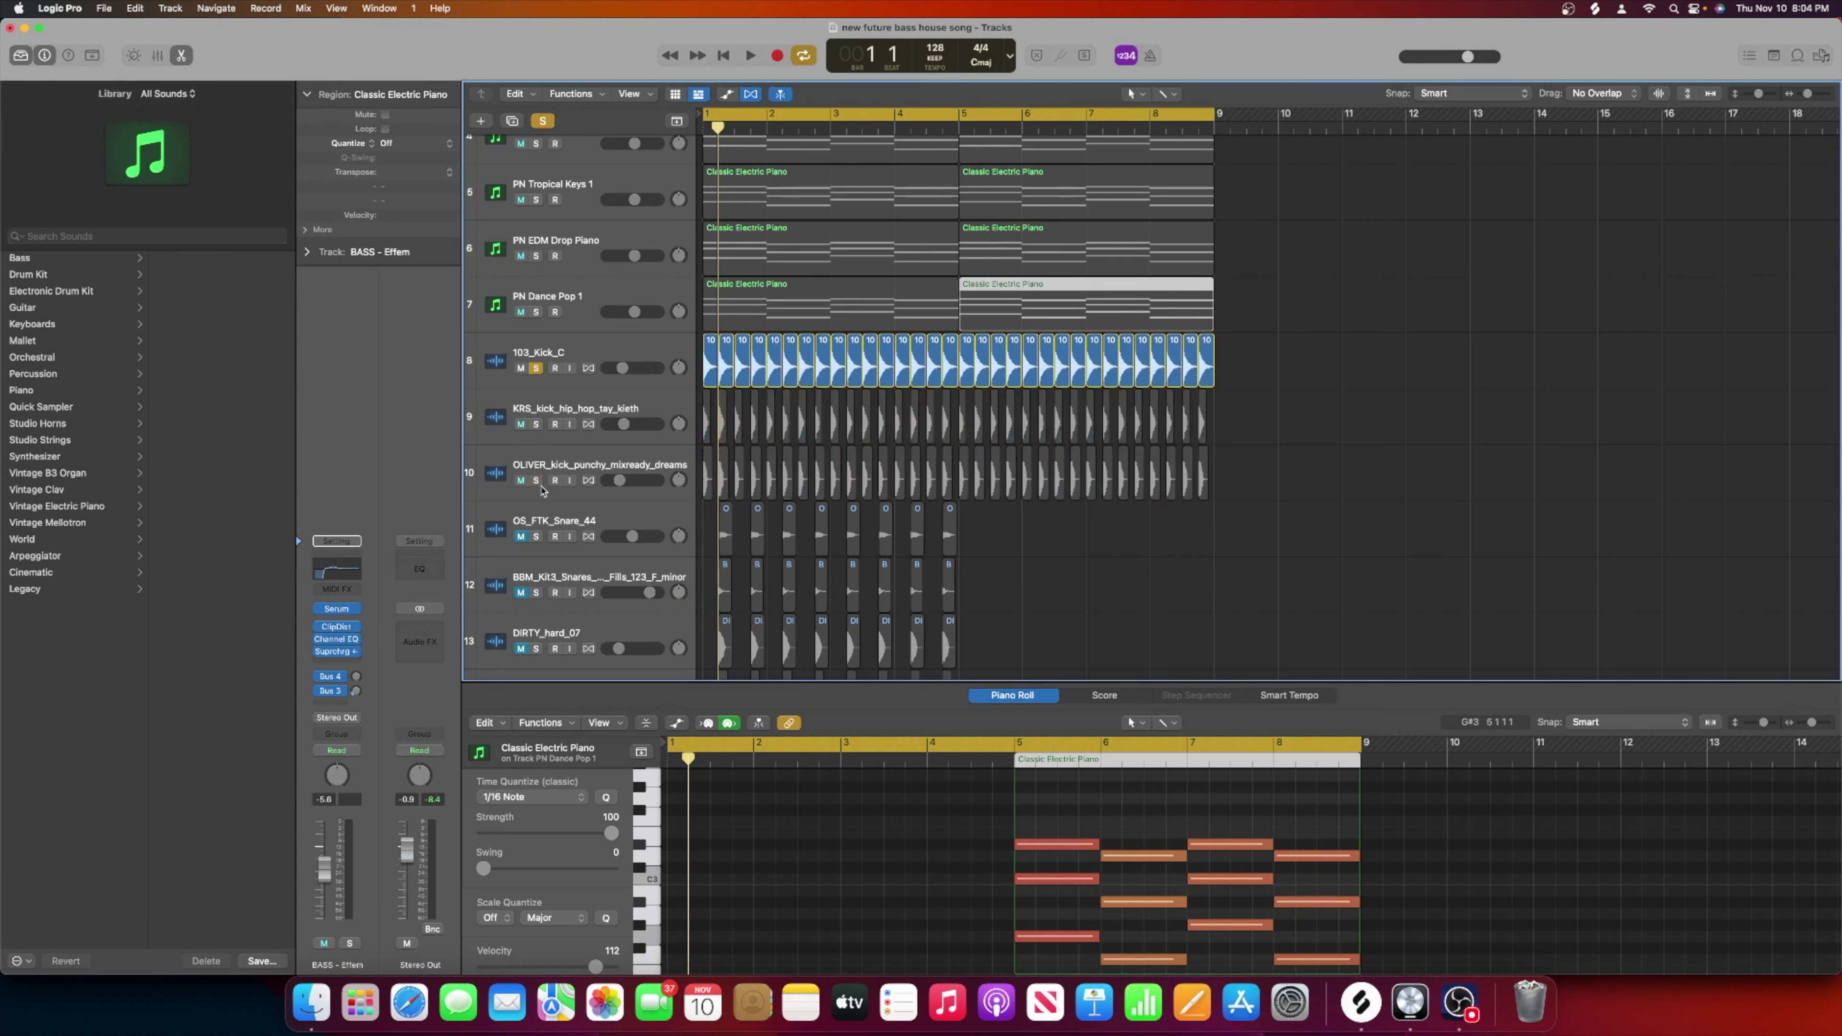
drag(1381, 355, 703, 475)
key(Delete)
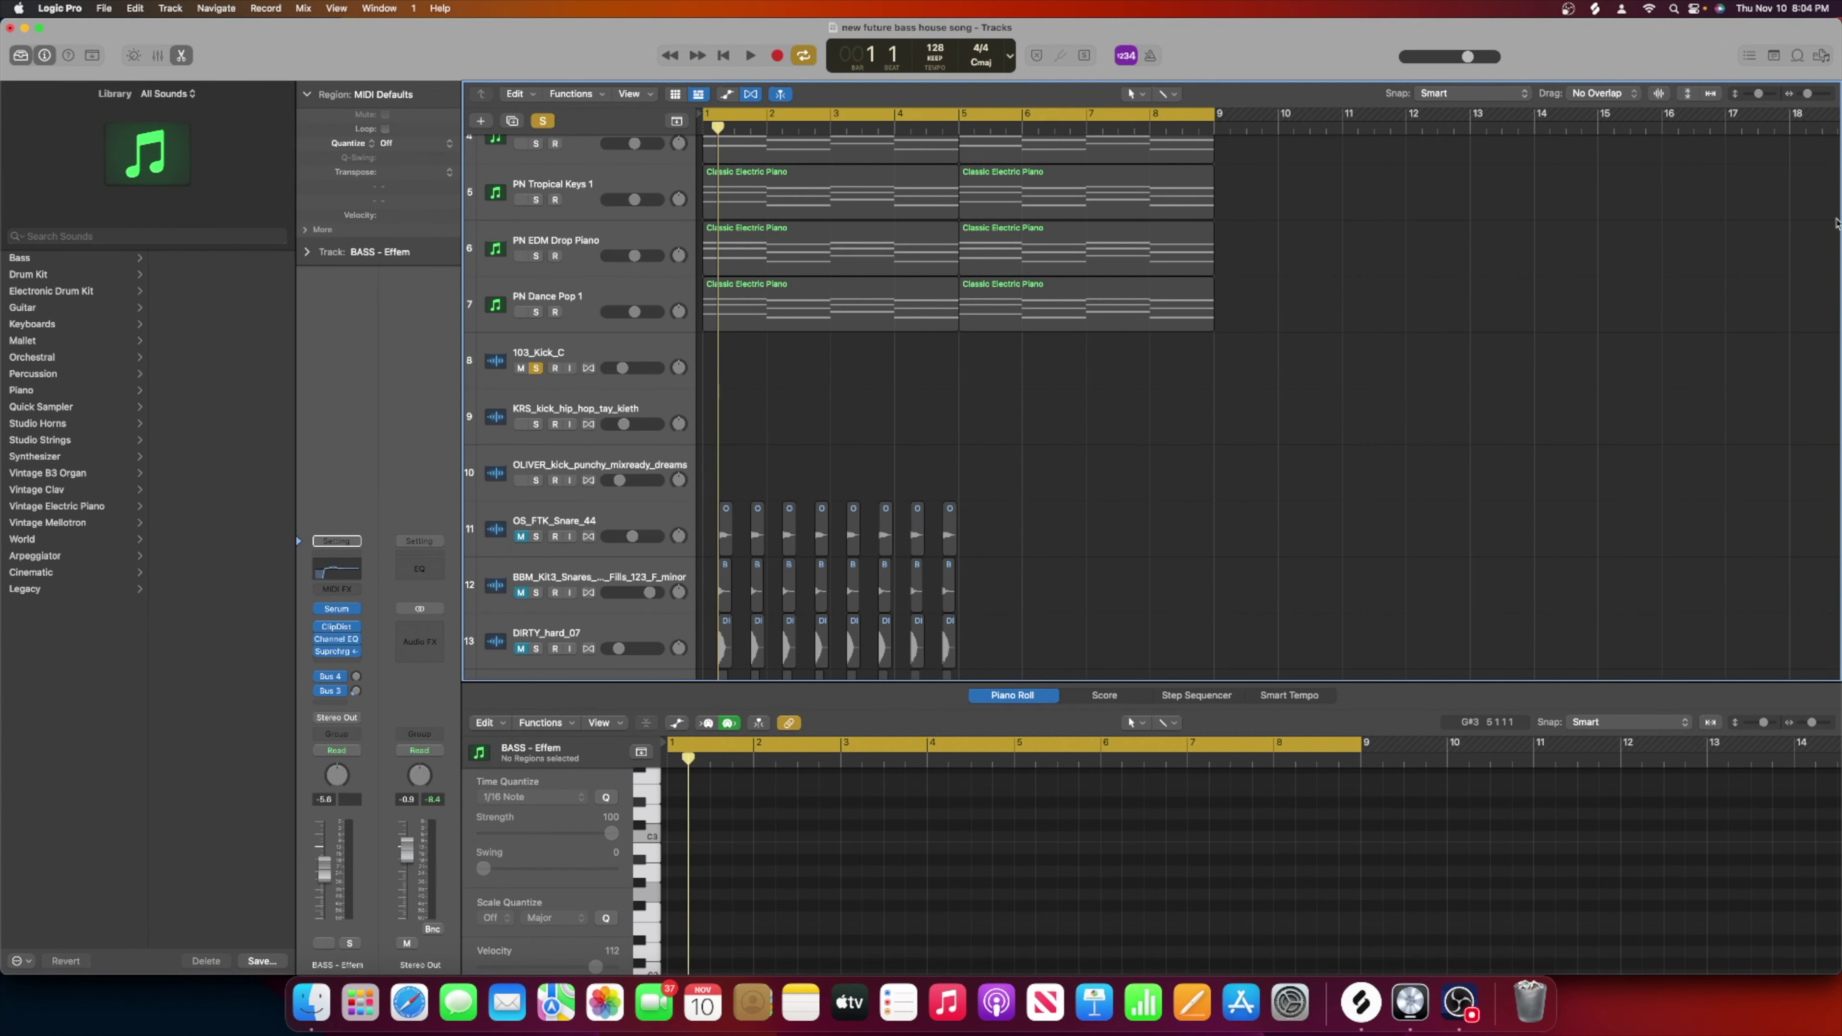
Search the loop library for "kick" and place Ballistic Kick Beat 01 at bar 1 of track 8.
click(1796, 56)
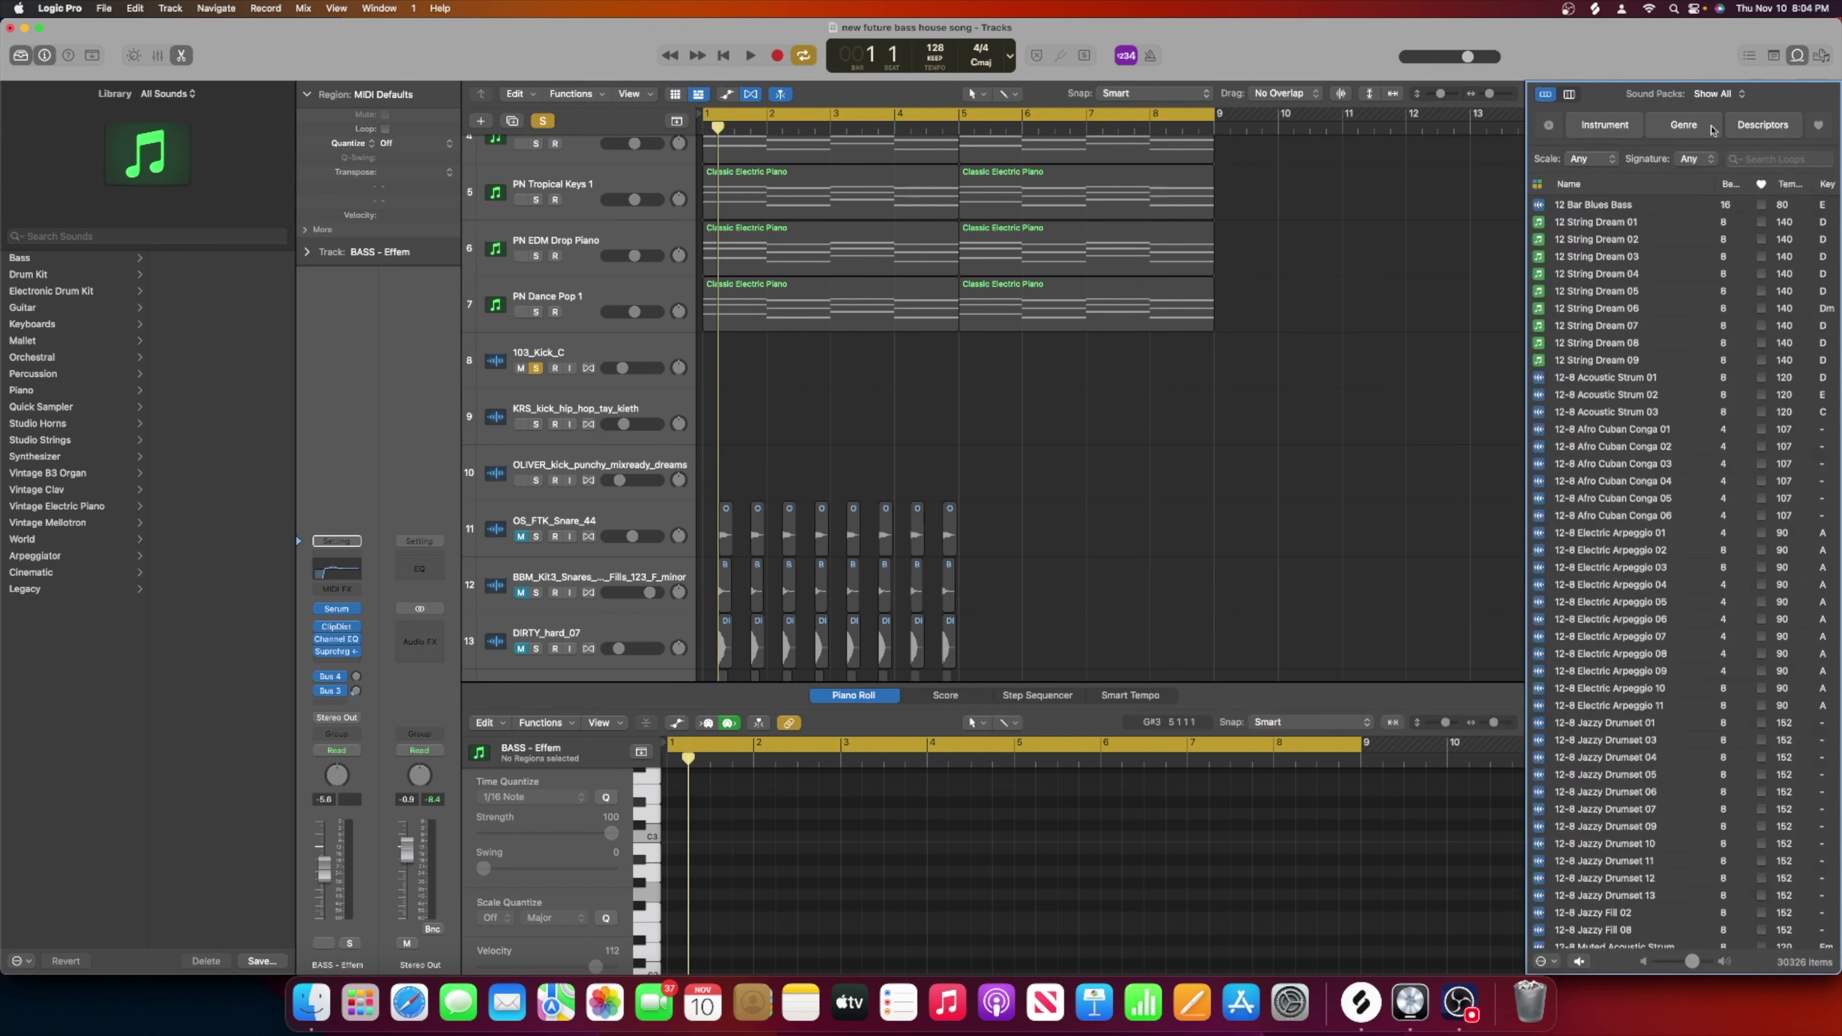
click(1784, 157)
text(kick)
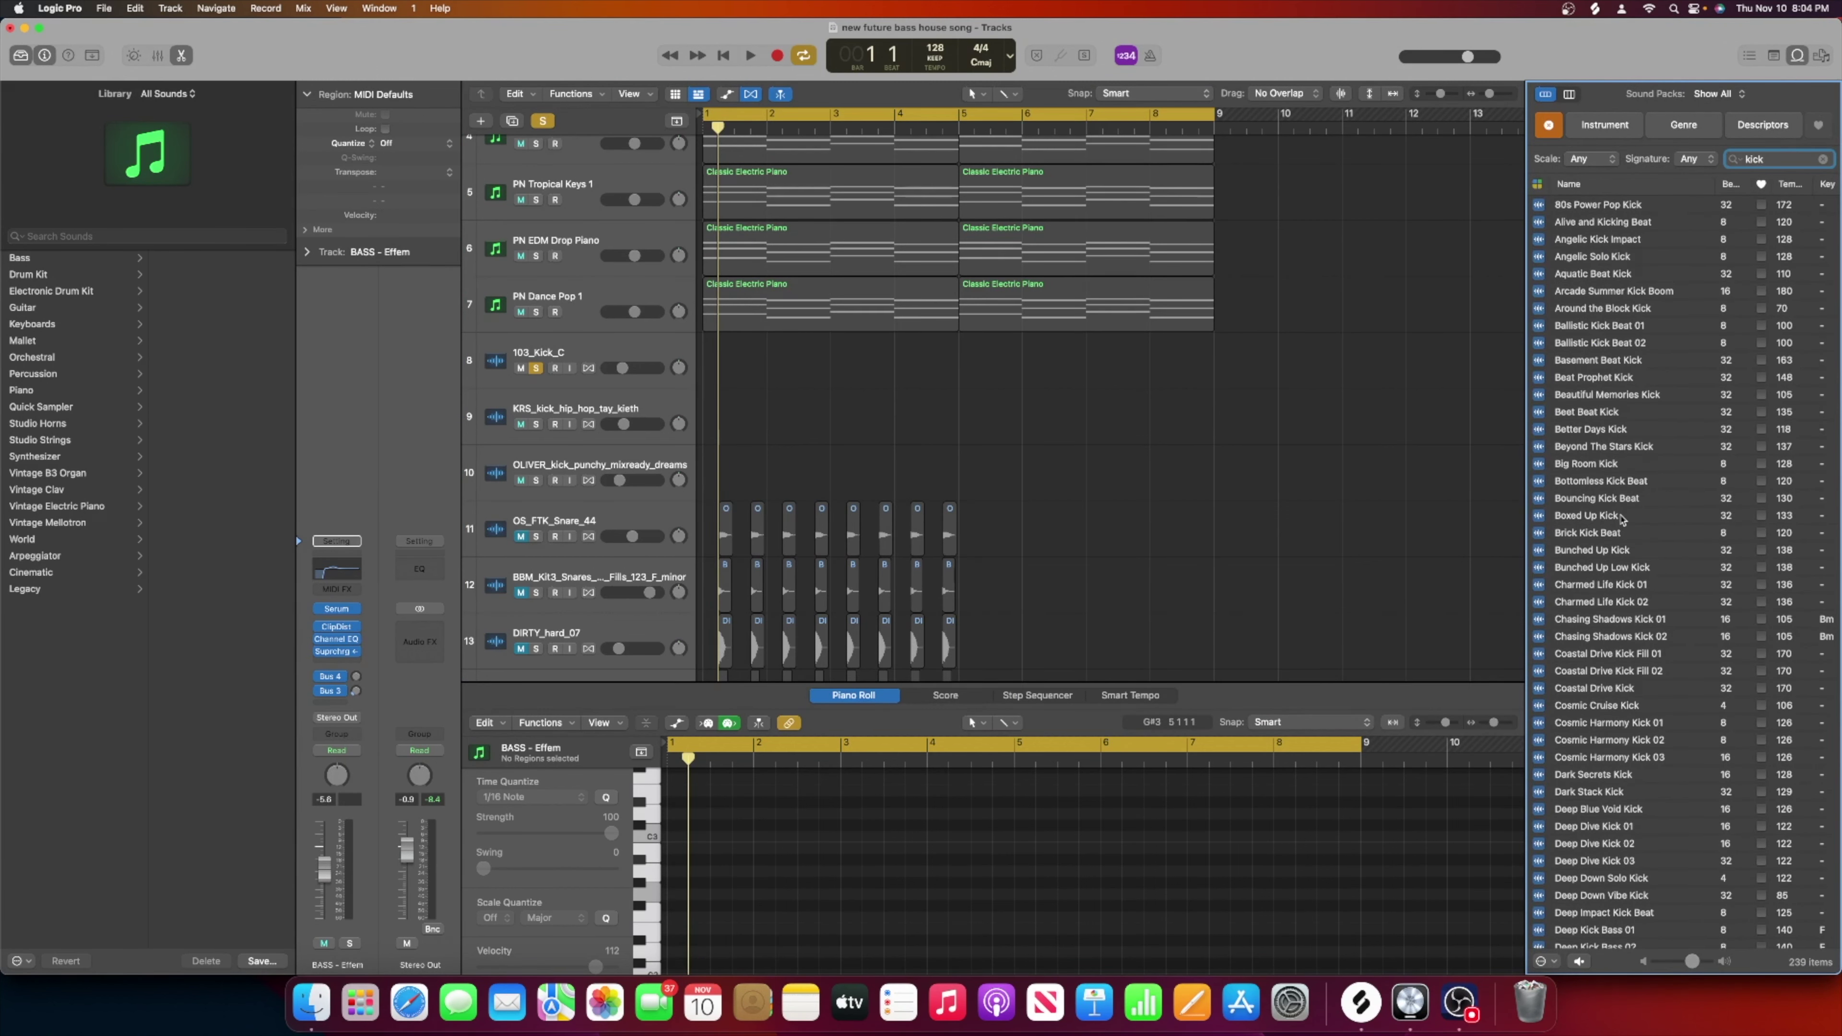
click(1577, 328)
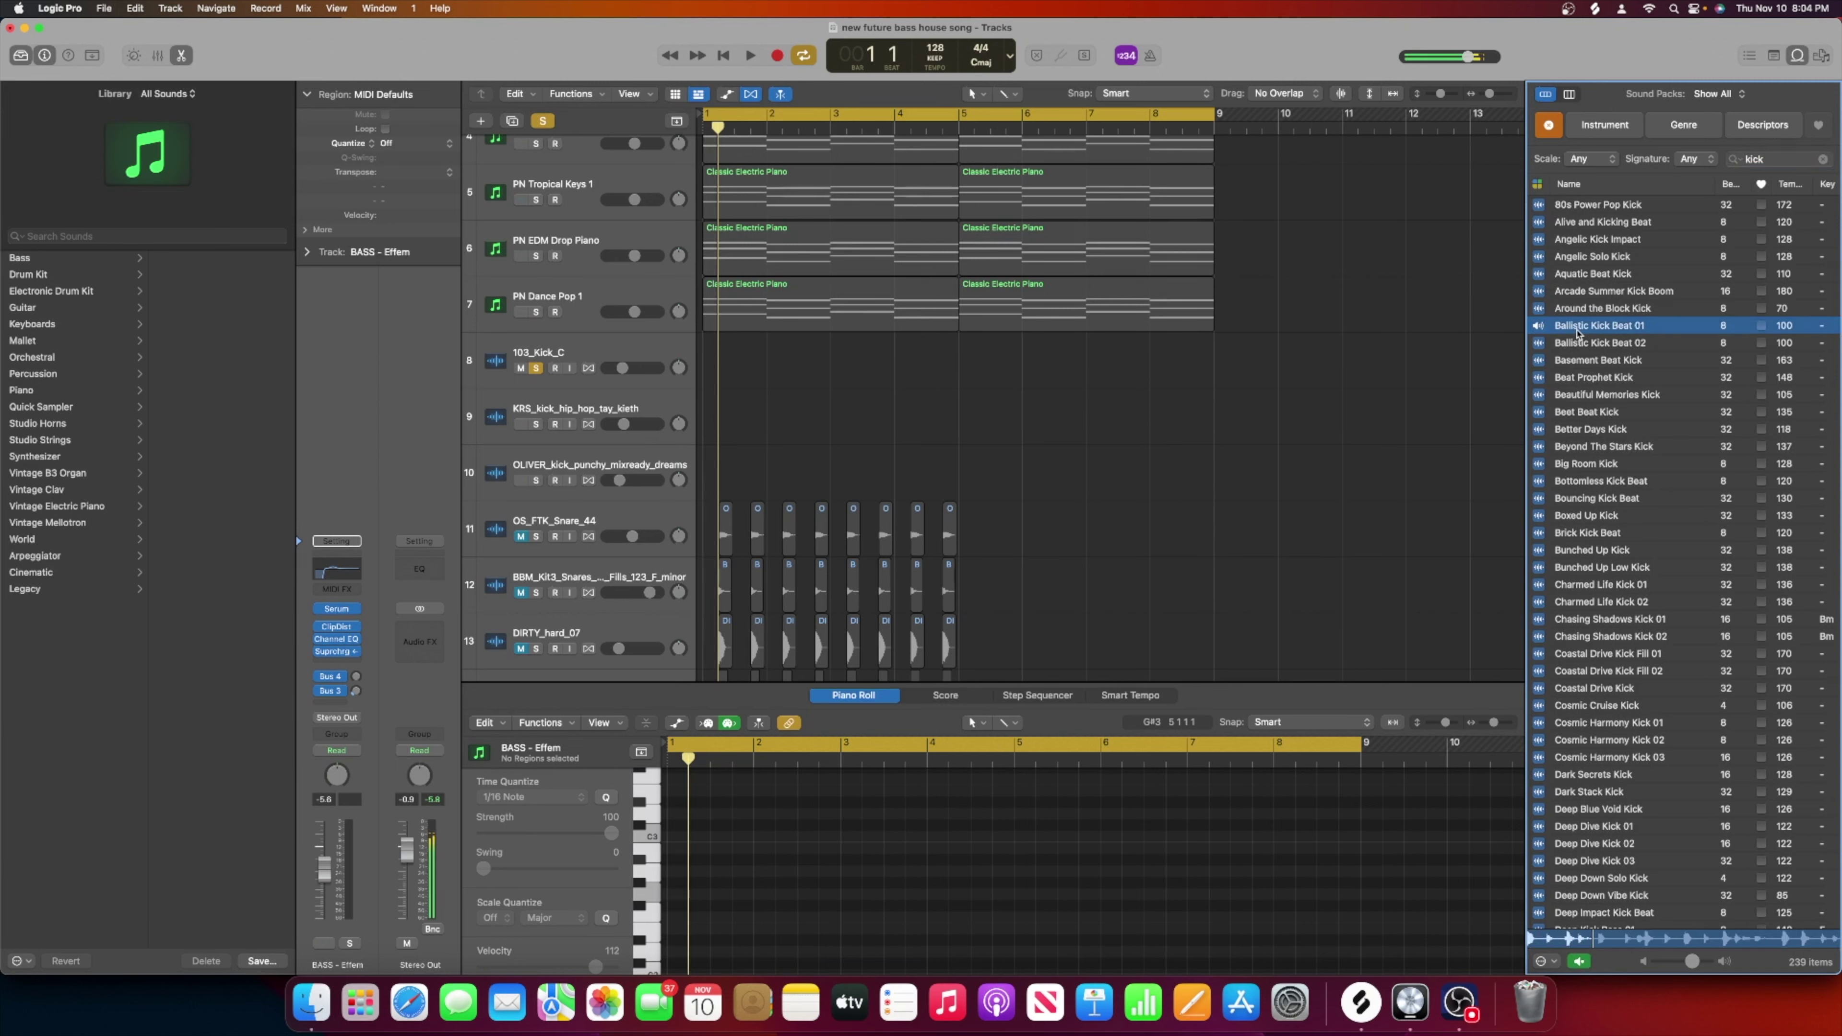
key(space)
drag(1578, 333, 719, 344)
key(space)
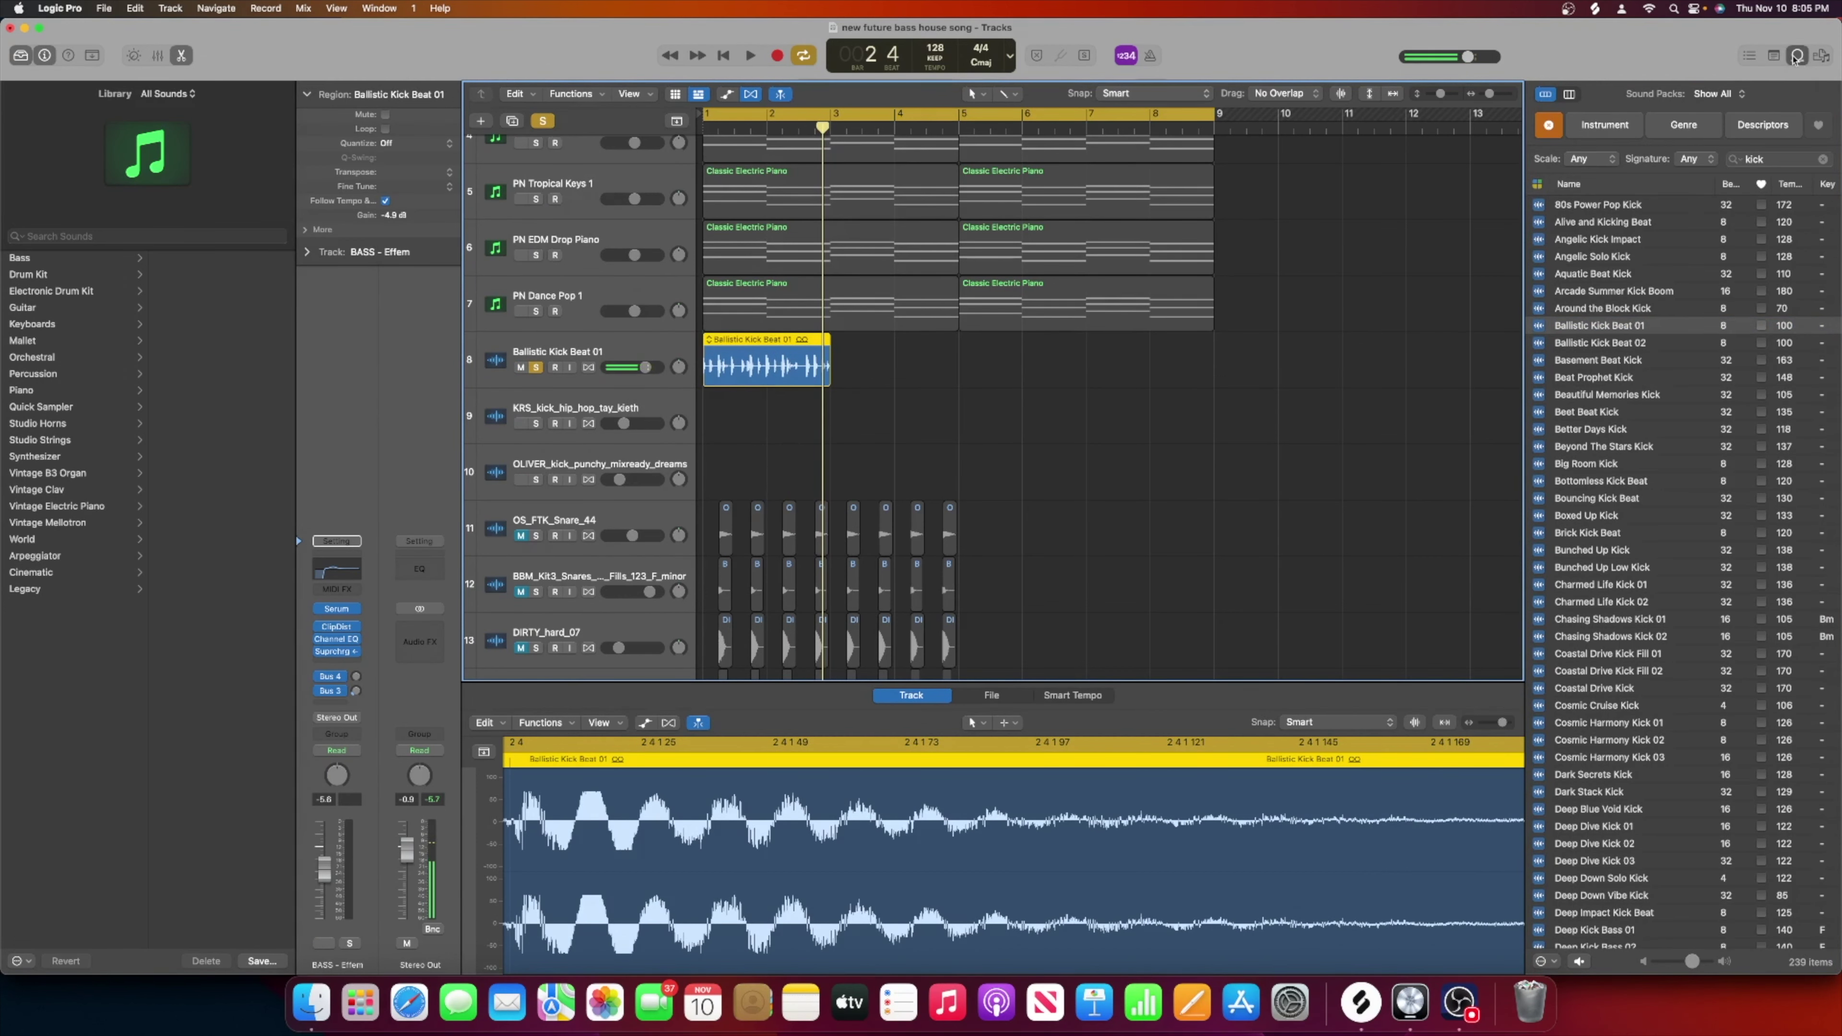
Trim the Ballistic Kick Beat 01 region to its first hit and copy it to beat 2 of bar 1.
click(1776, 54)
drag(1804, 95, 1817, 94)
scroll(1037, 297, left, 15)
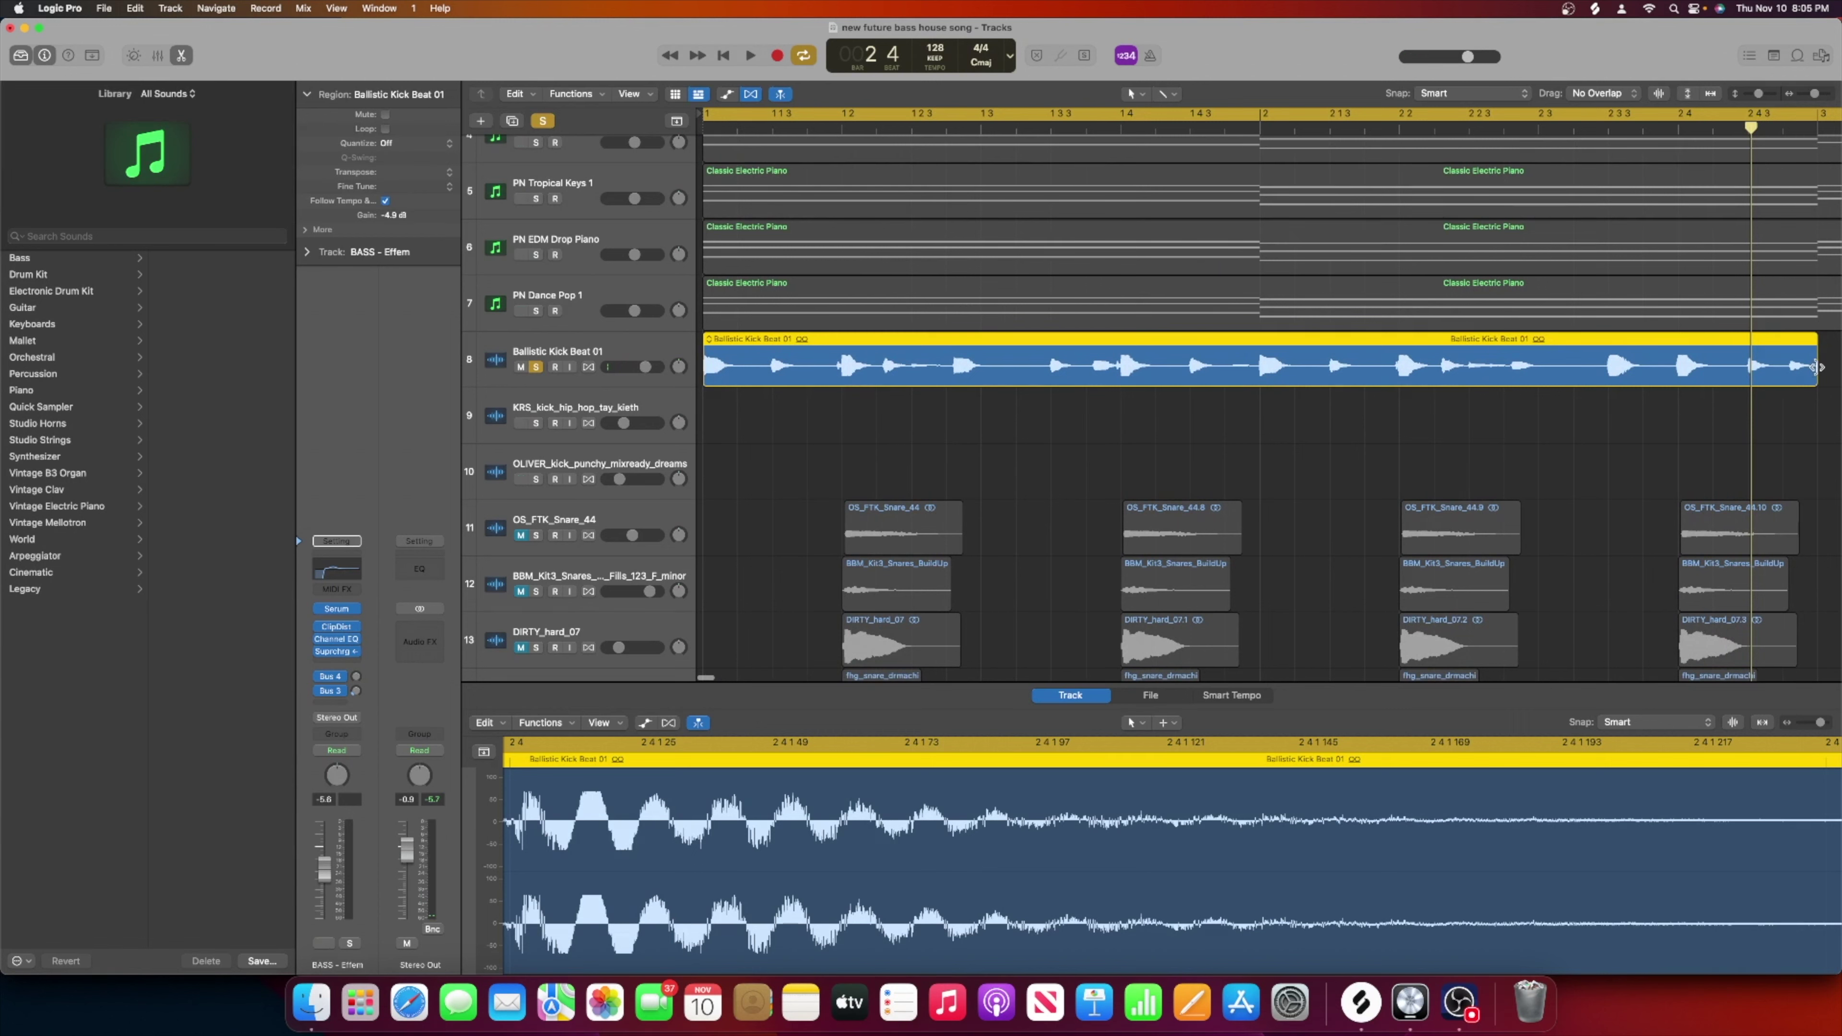
drag(1815, 367, 876, 361)
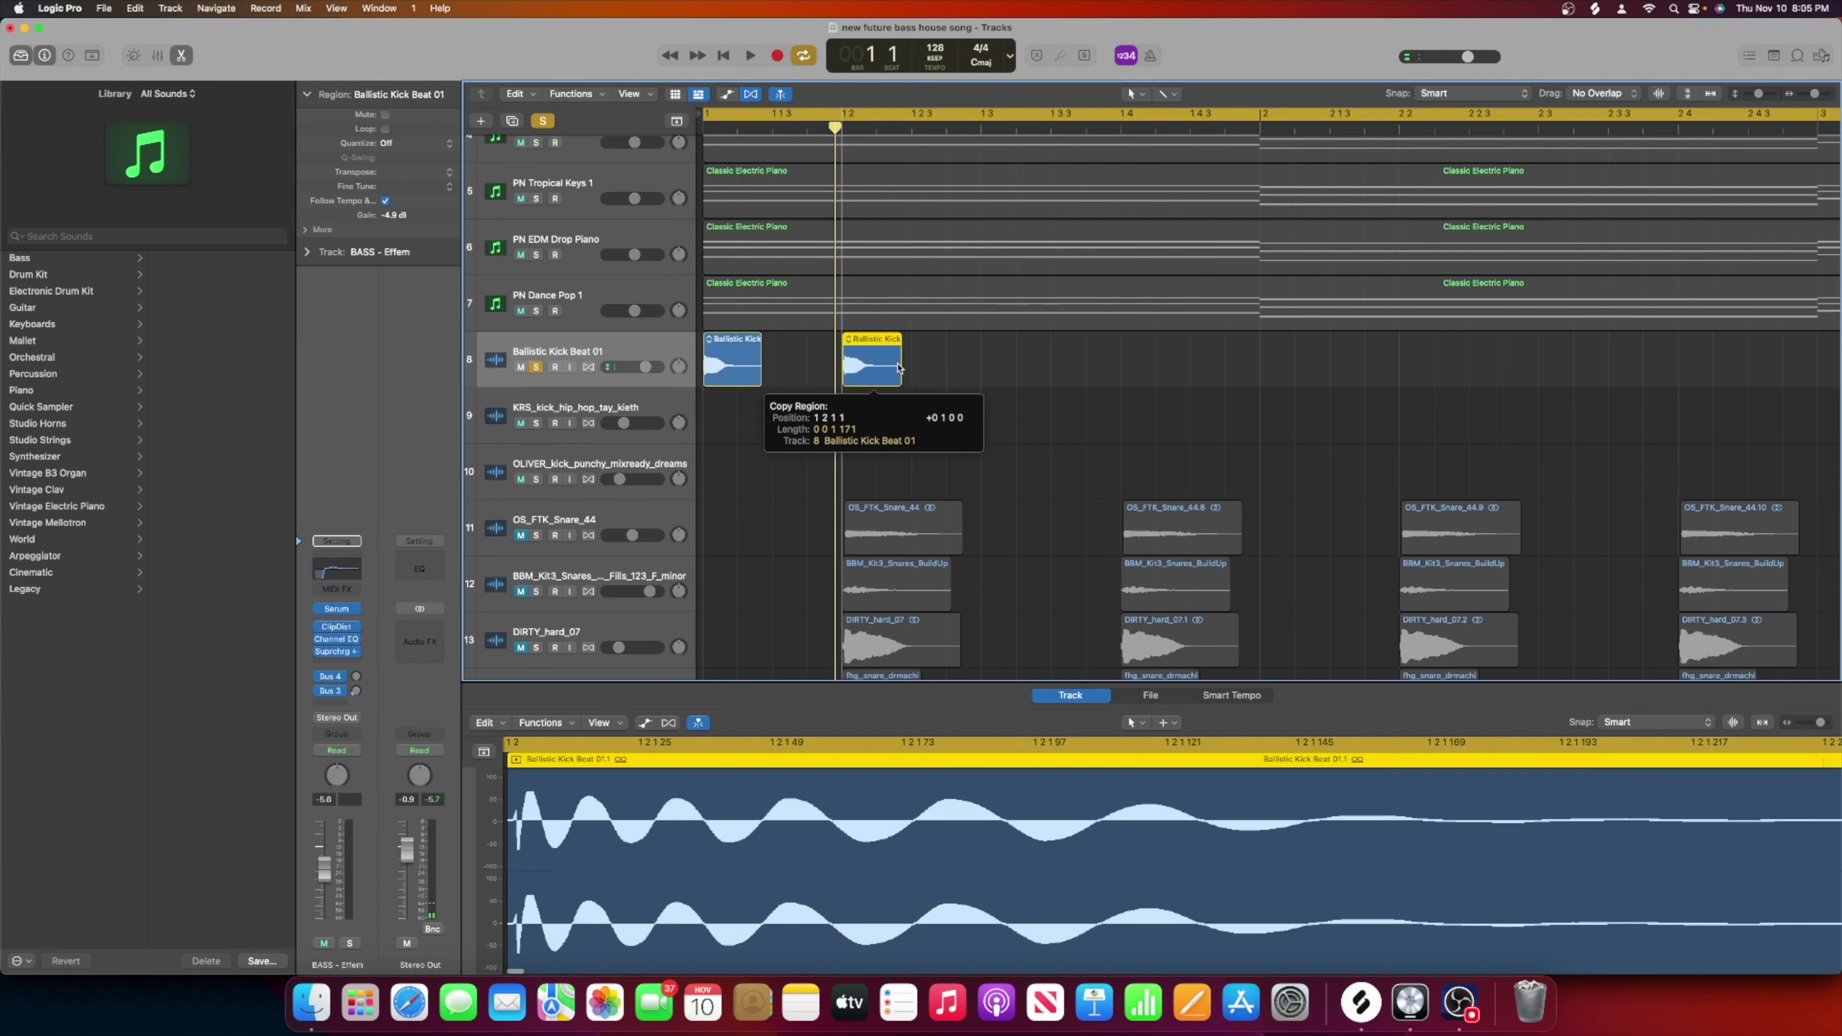
Duplicate the trimmed Ballistic Kick regions onto every beat through bar 8 and play back the pattern.
shift+click(741, 341)
drag(741, 341, 1019, 349)
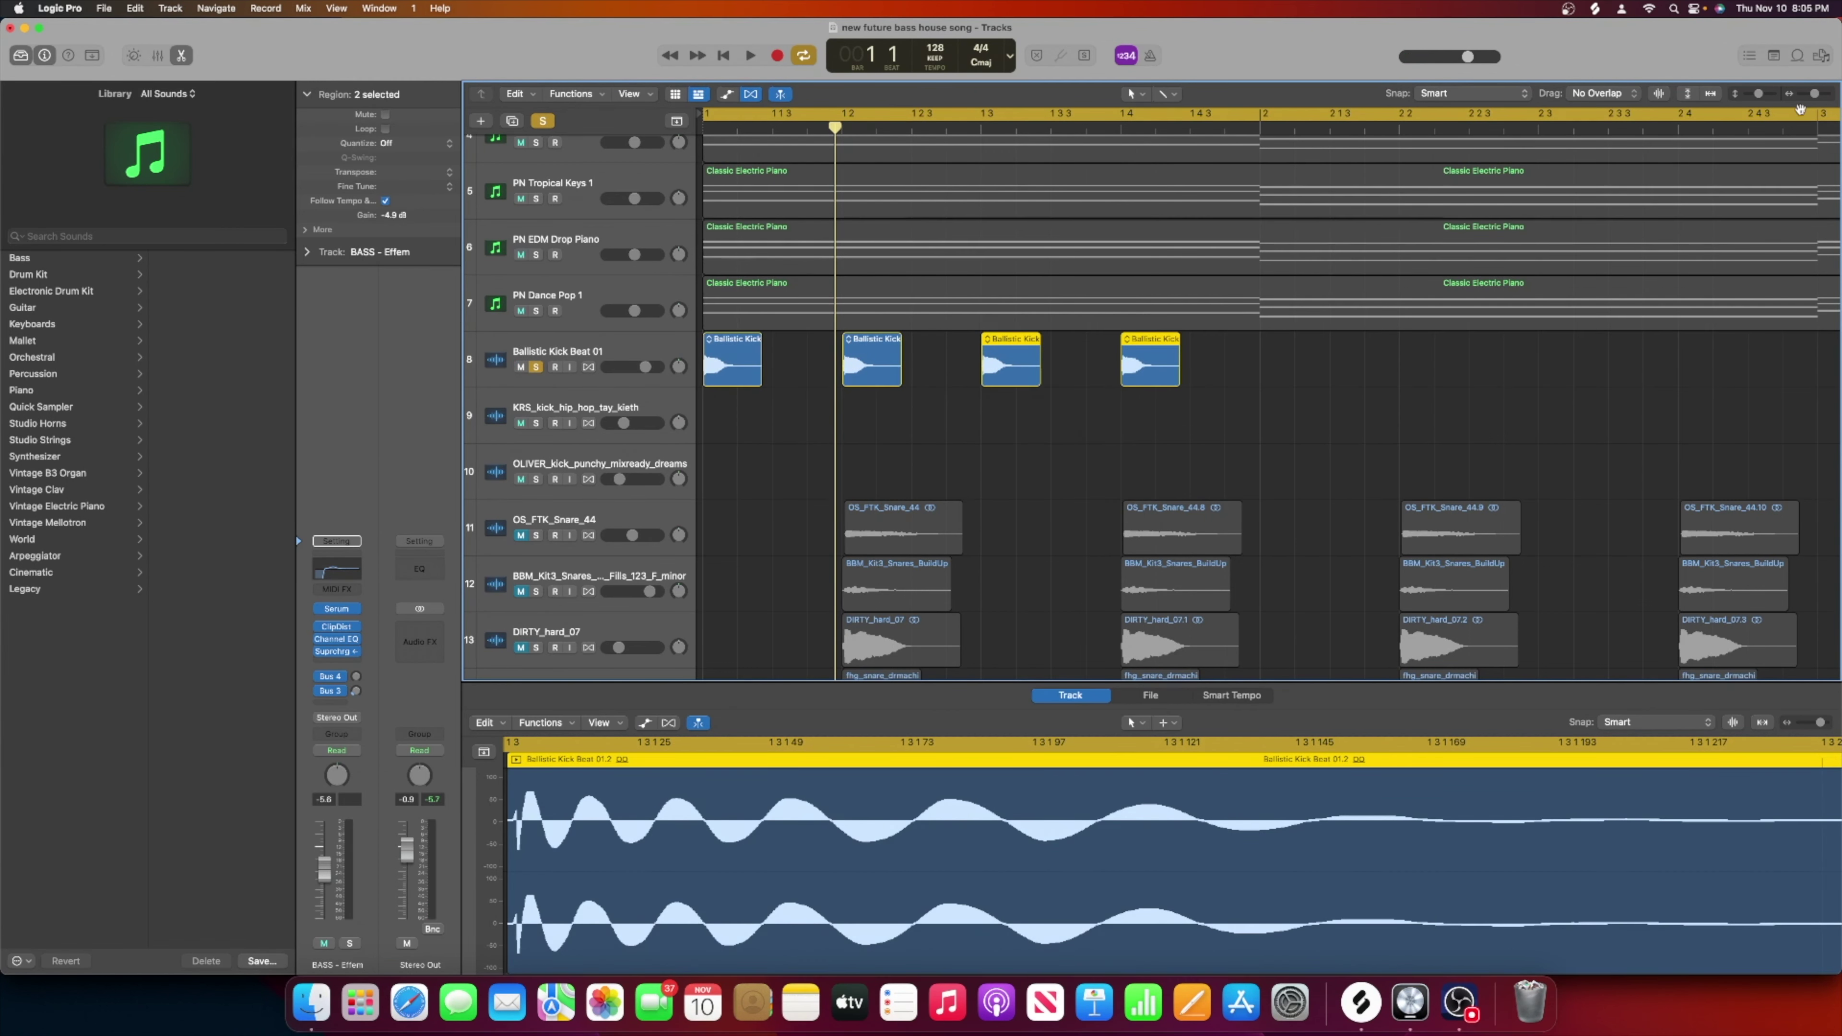
drag(1815, 101, 1811, 100)
mouse_move(864, 367)
mouse_down()
mouse_move(713, 346)
mouse_move(863, 349)
mouse_up()
mouse_move(1040, 362)
mouse_down()
mouse_move(730, 370)
mouse_move(708, 345)
mouse_move(1027, 361)
mouse_up()
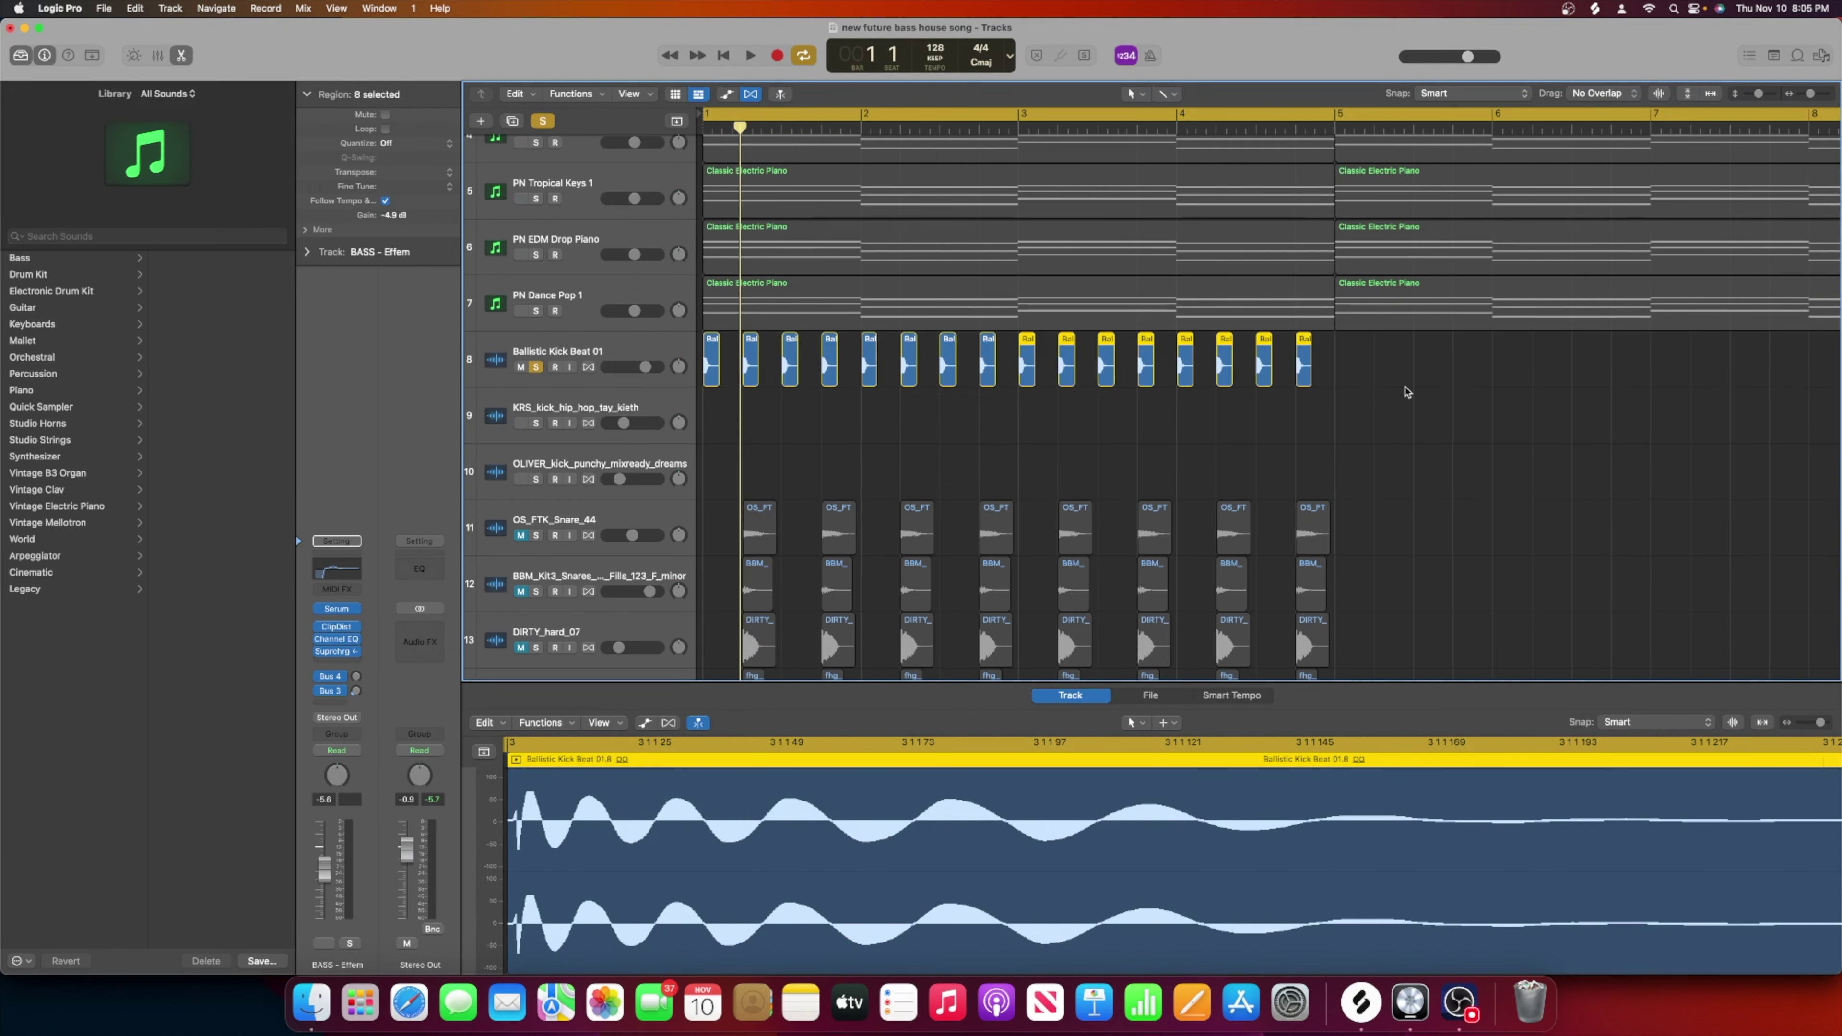
mouse_move(1401, 376)
mouse_down()
mouse_move(739, 415)
mouse_move(715, 321)
mouse_move(1387, 361)
mouse_up()
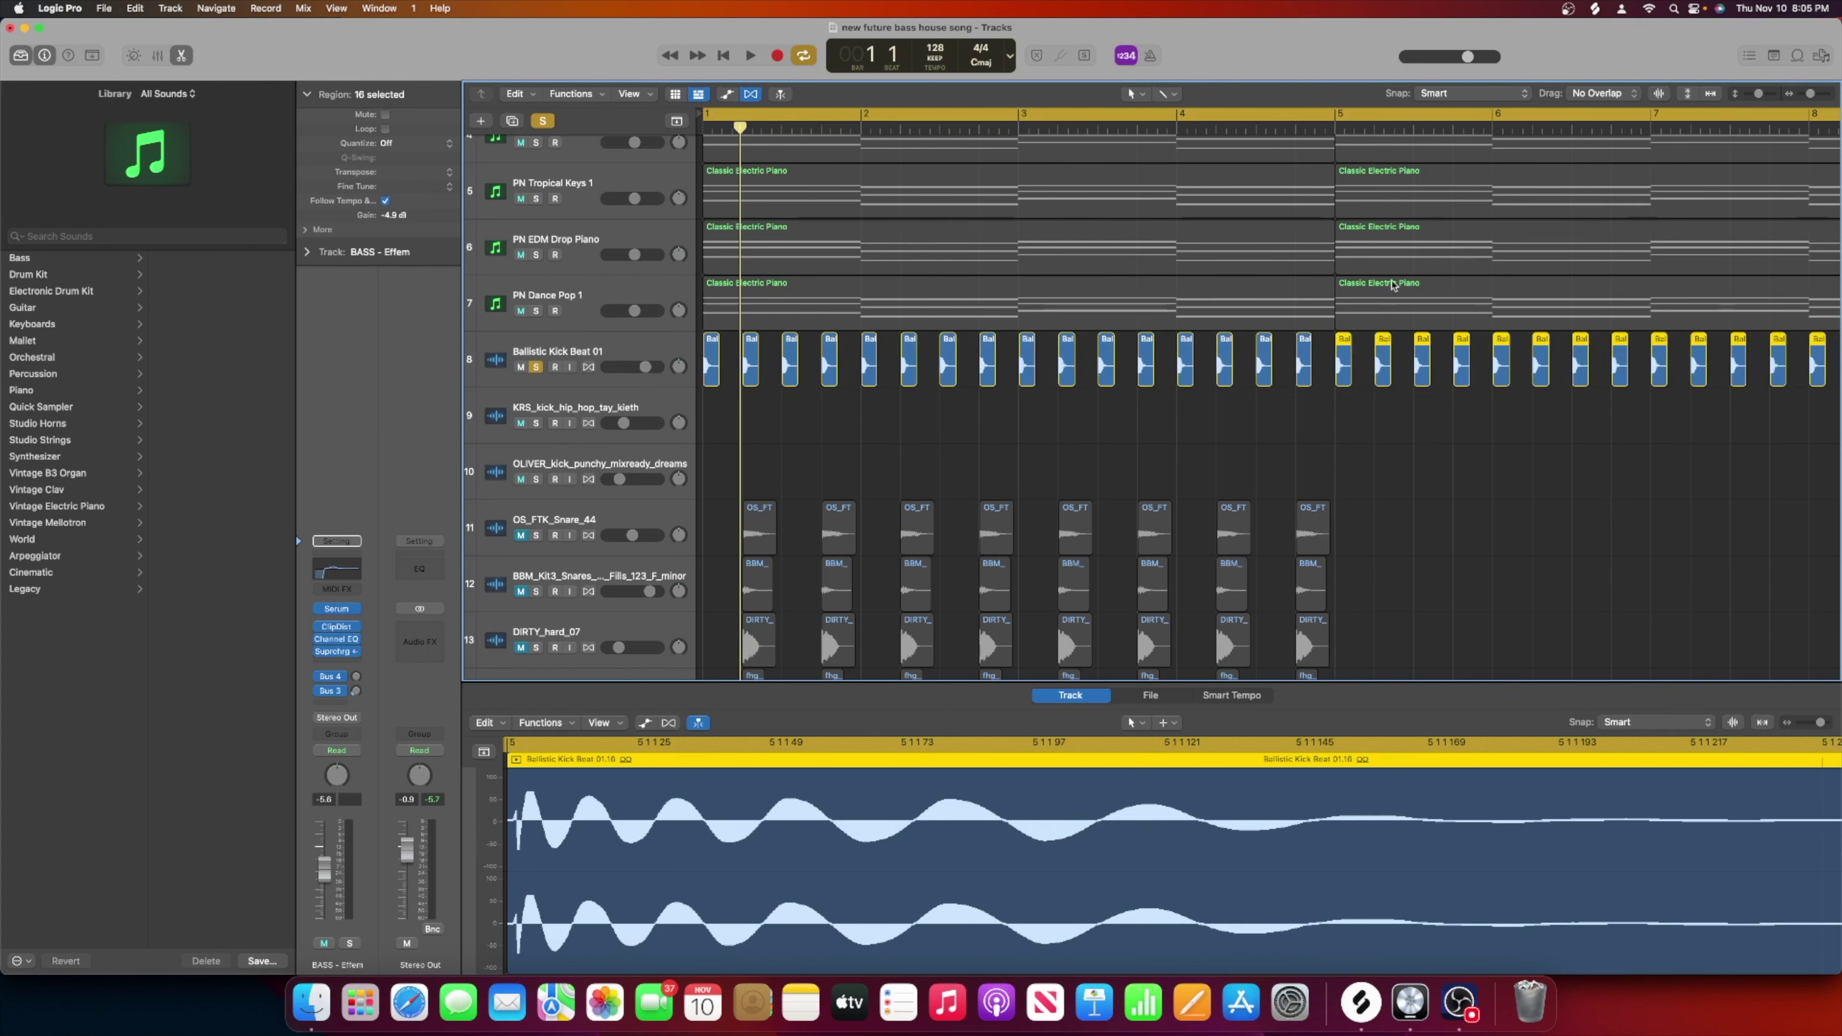
key(space)
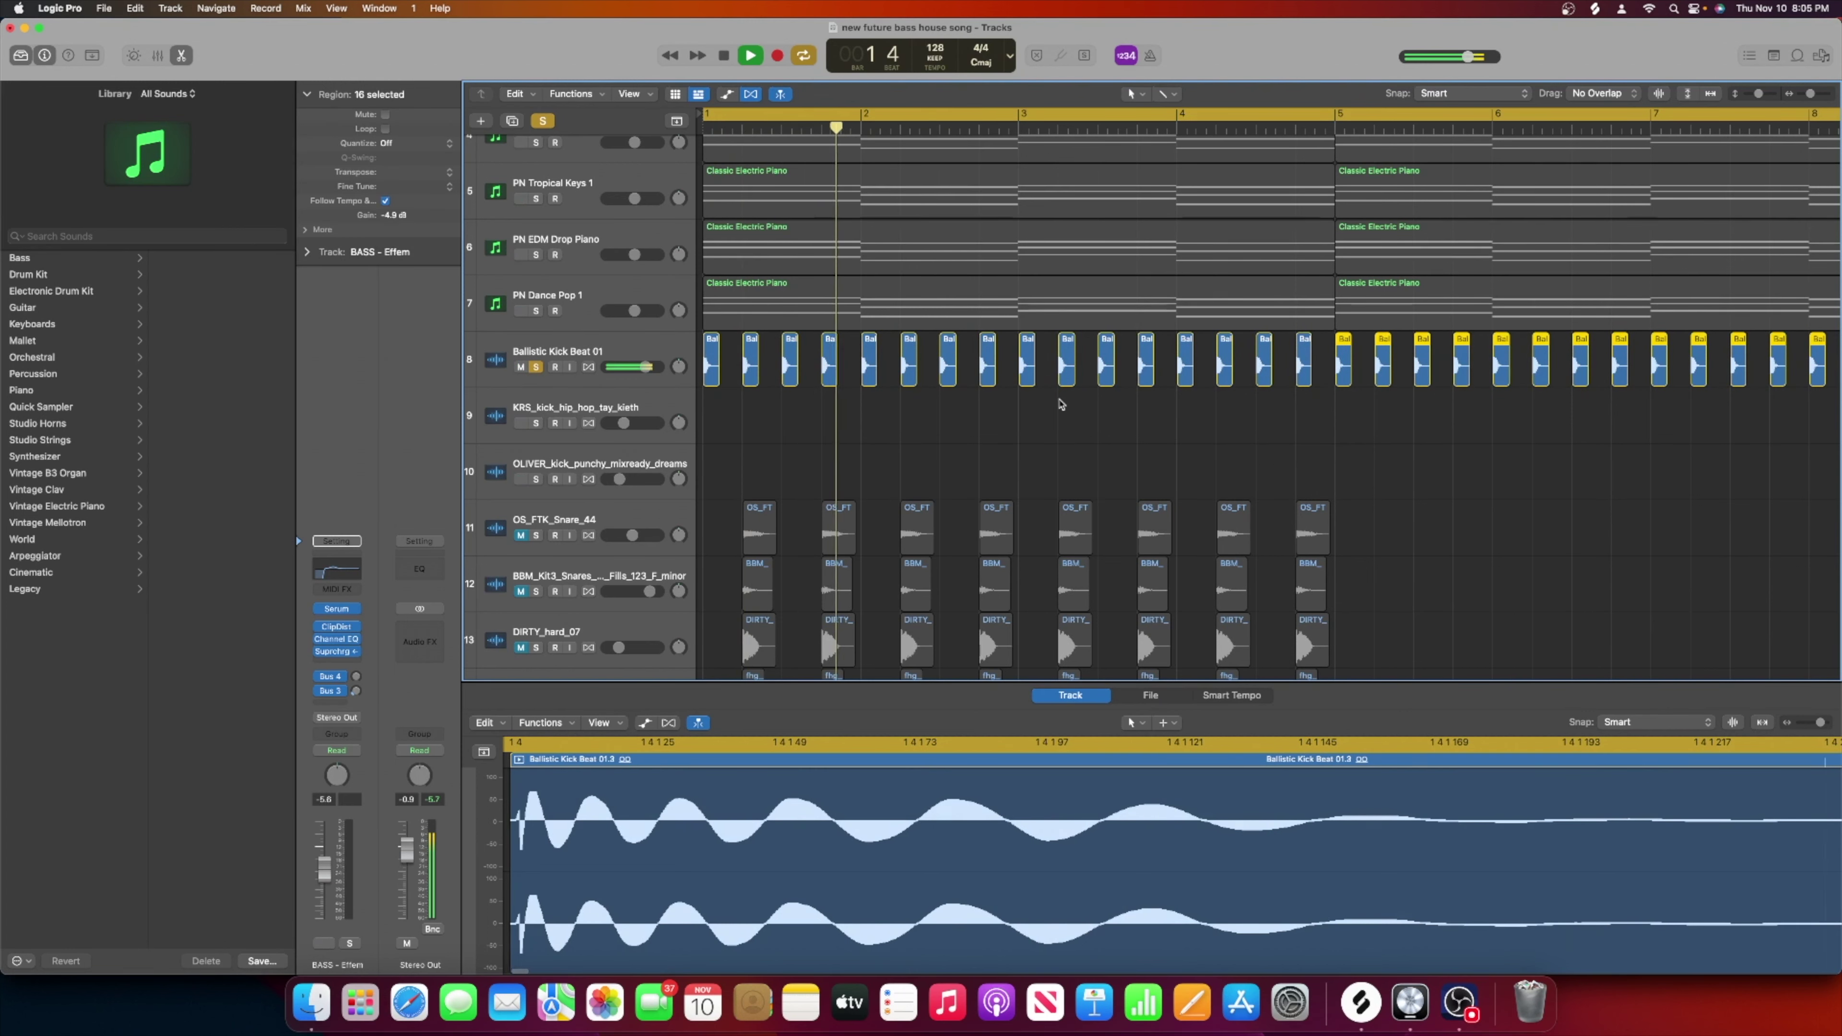
key(space)
Audition kick loops for a second layer, including Deep Sleep Kick 02, Downward Kick Bass 01 and the Festival Kick series.
click(1801, 58)
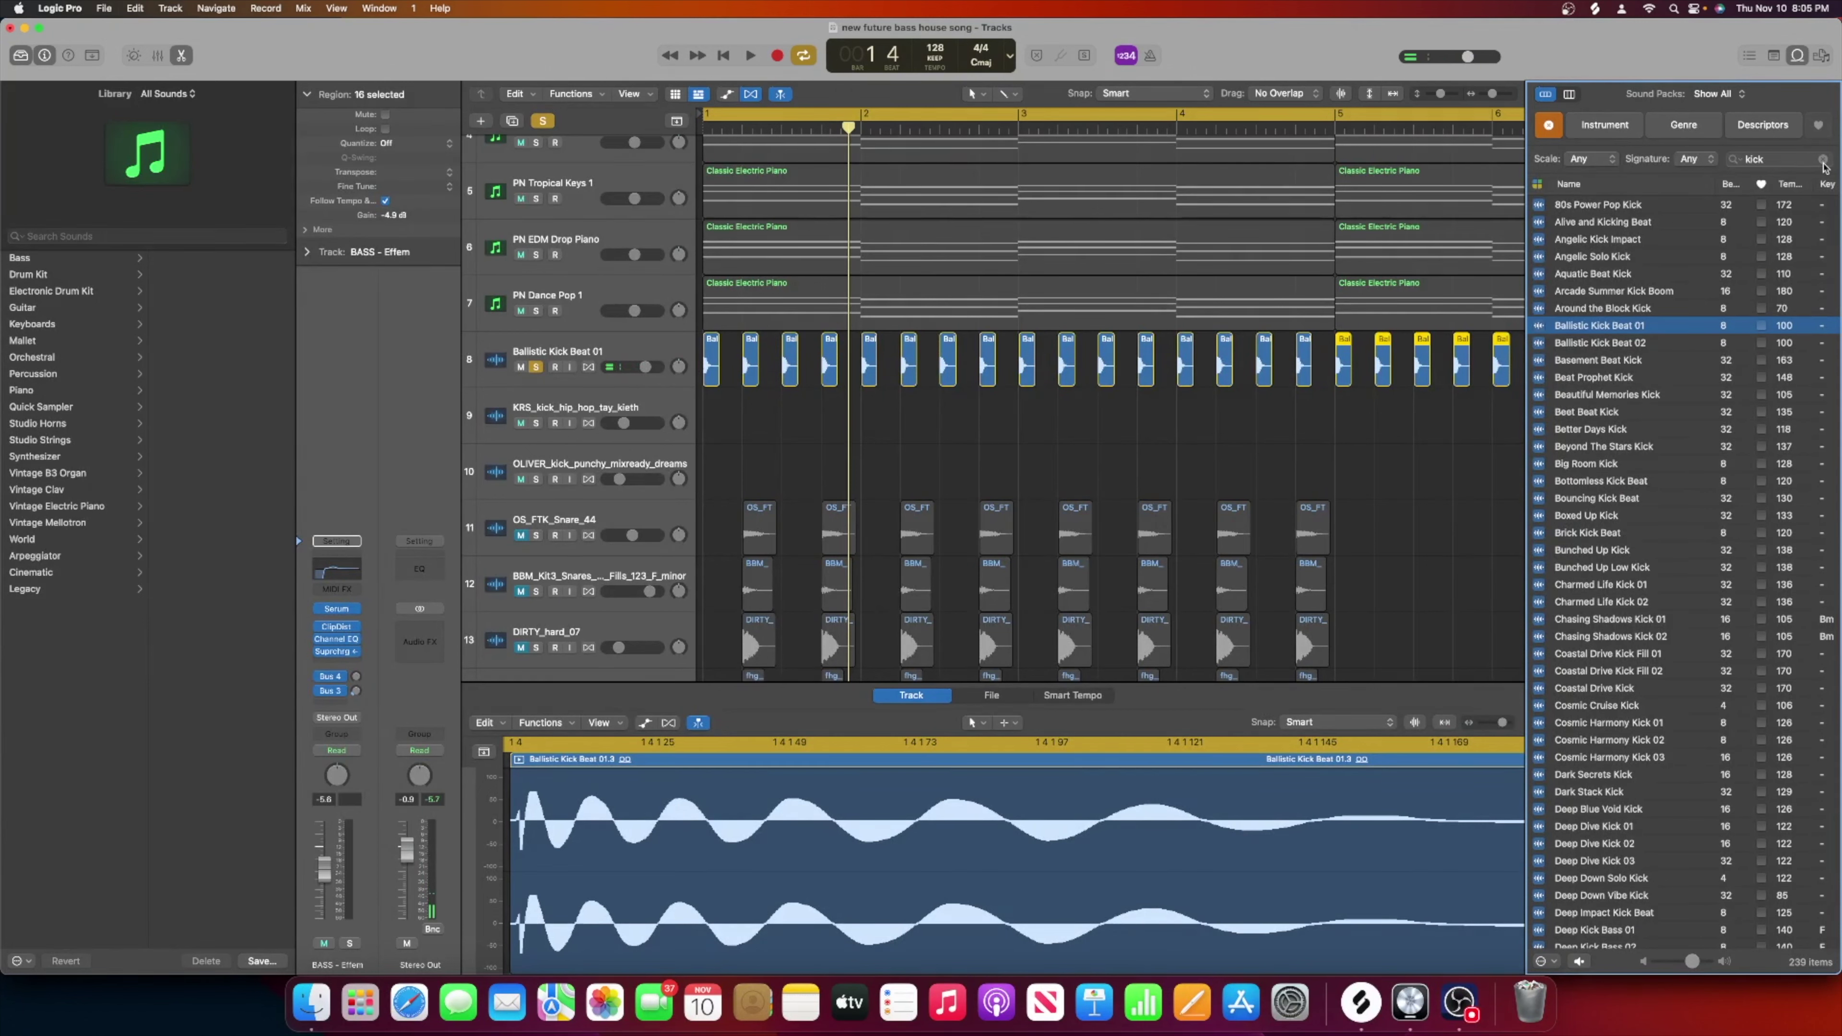
scroll(1613, 543, down, 10)
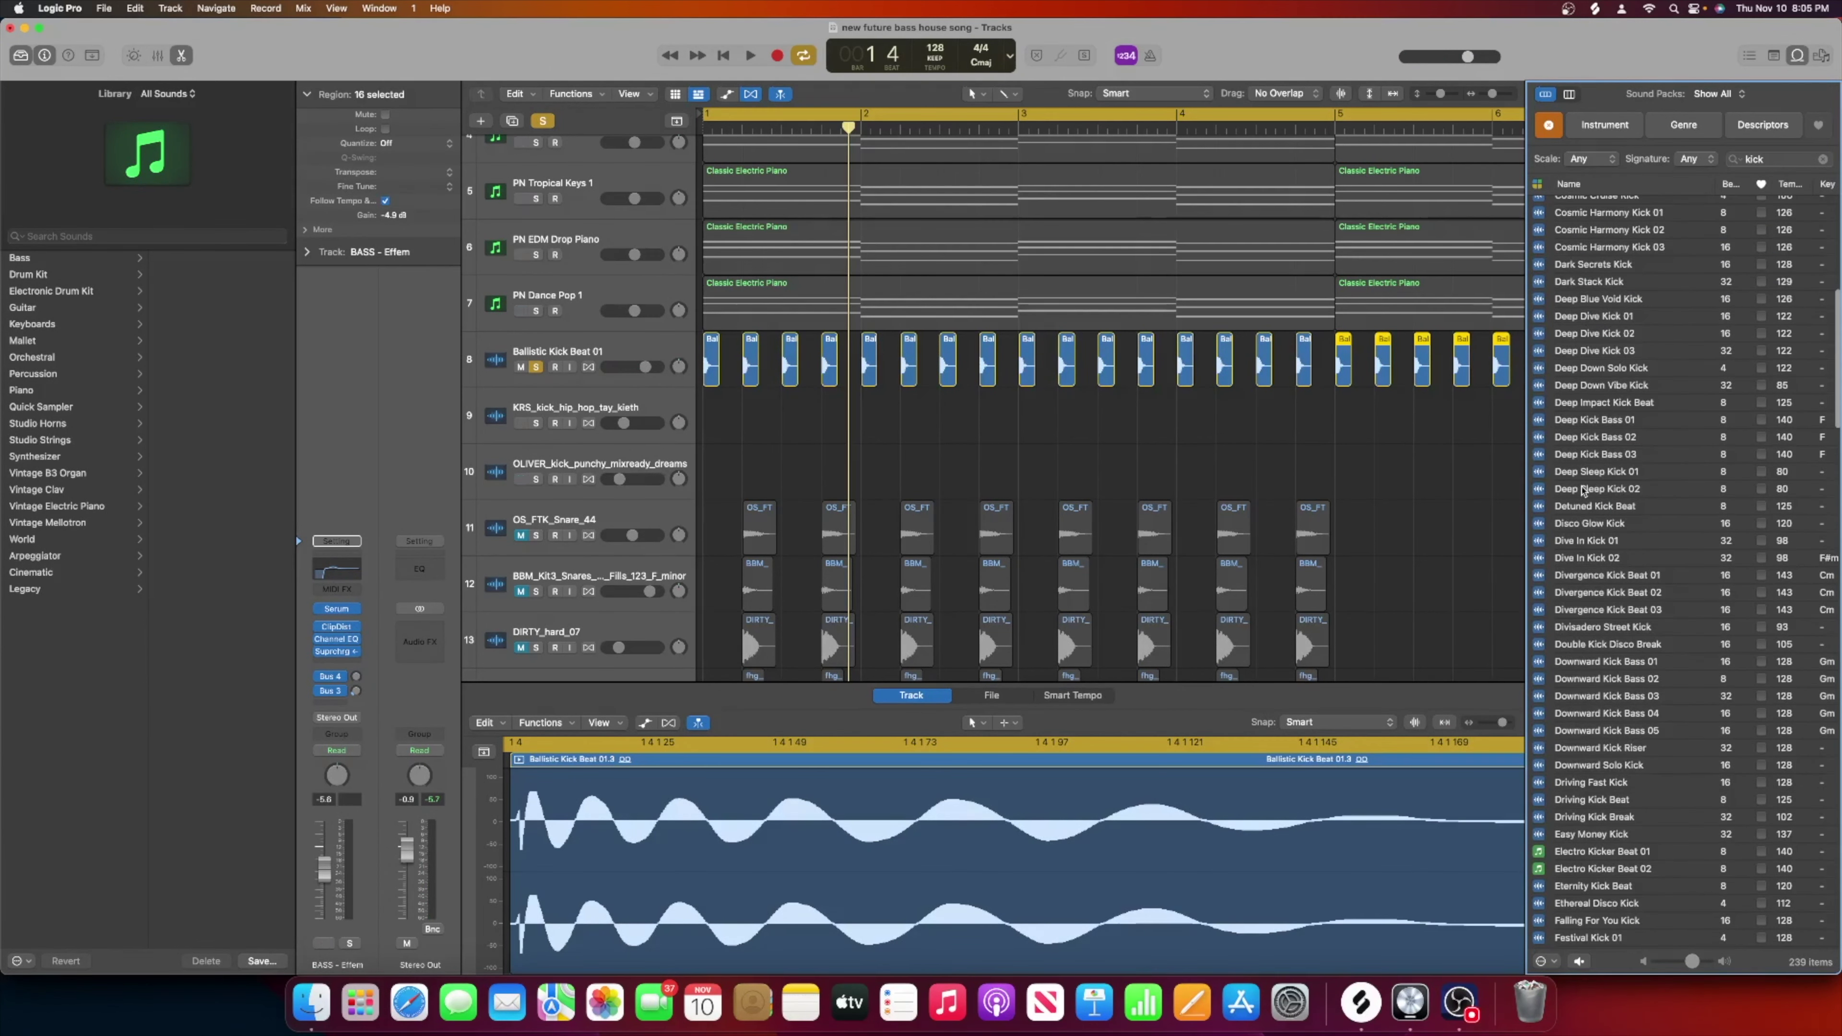
click(1583, 472)
click(1584, 490)
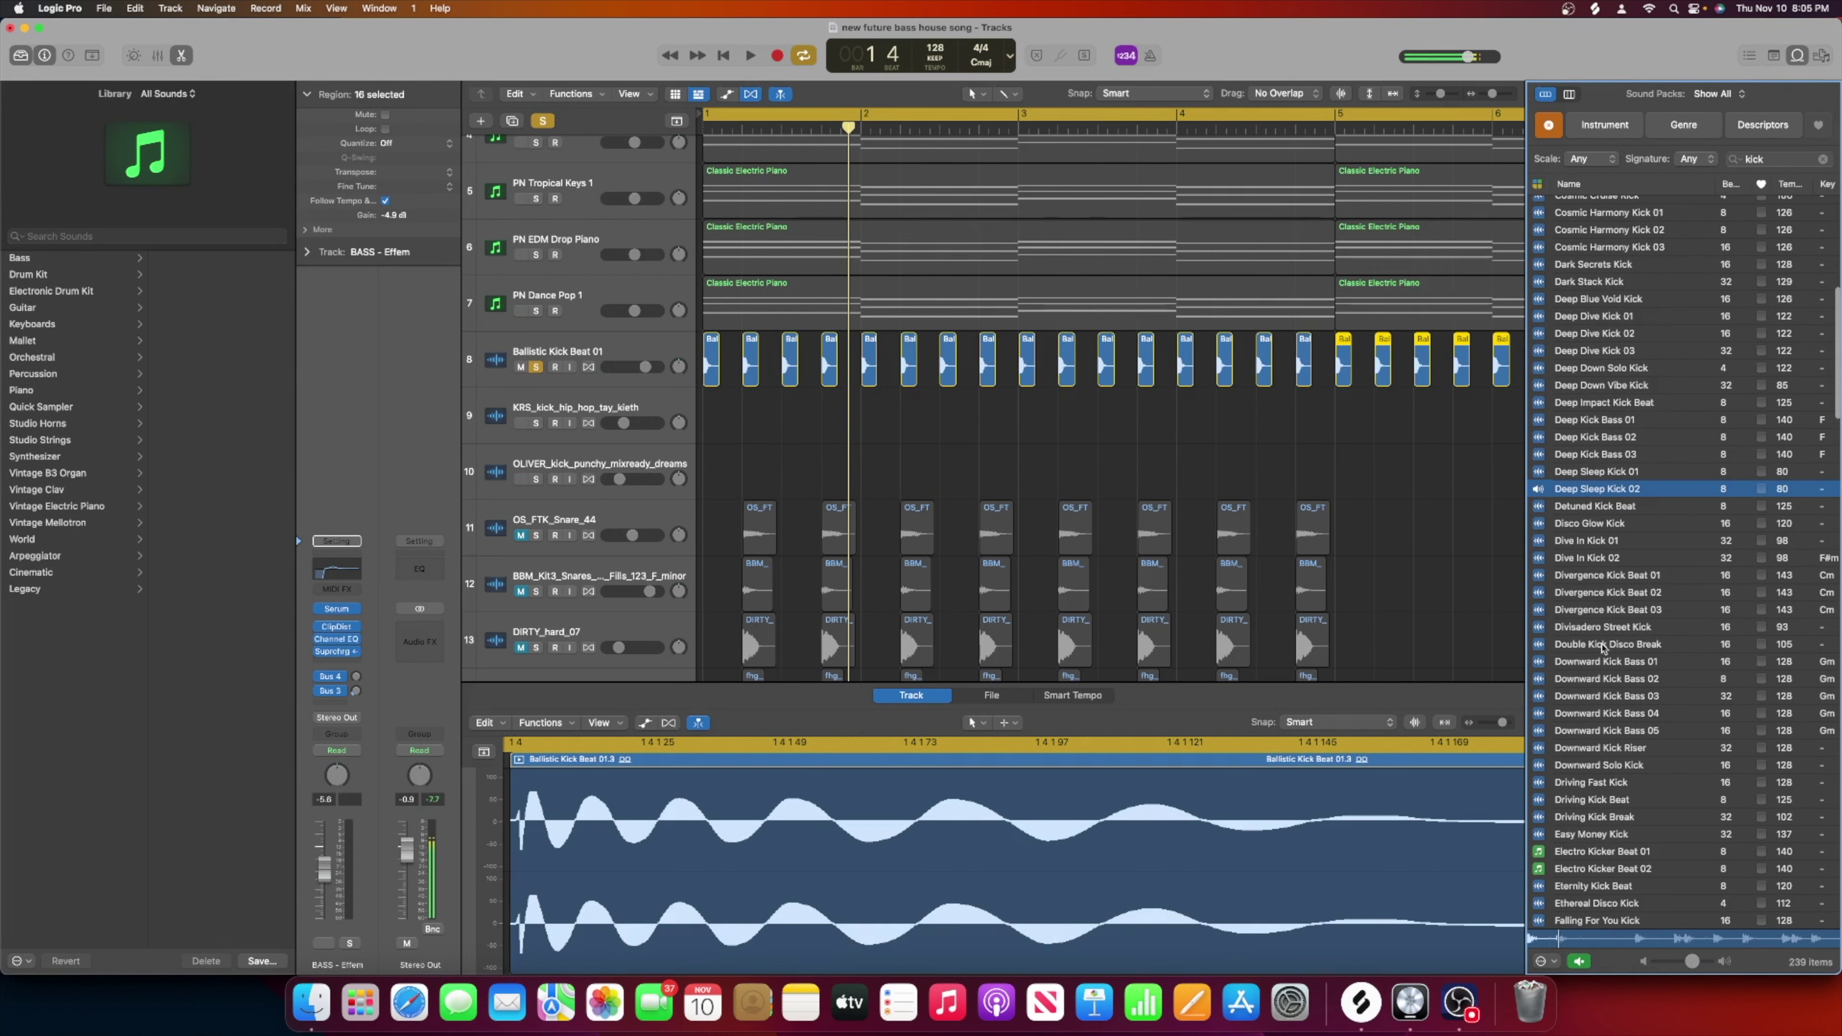
click(1604, 628)
click(1608, 673)
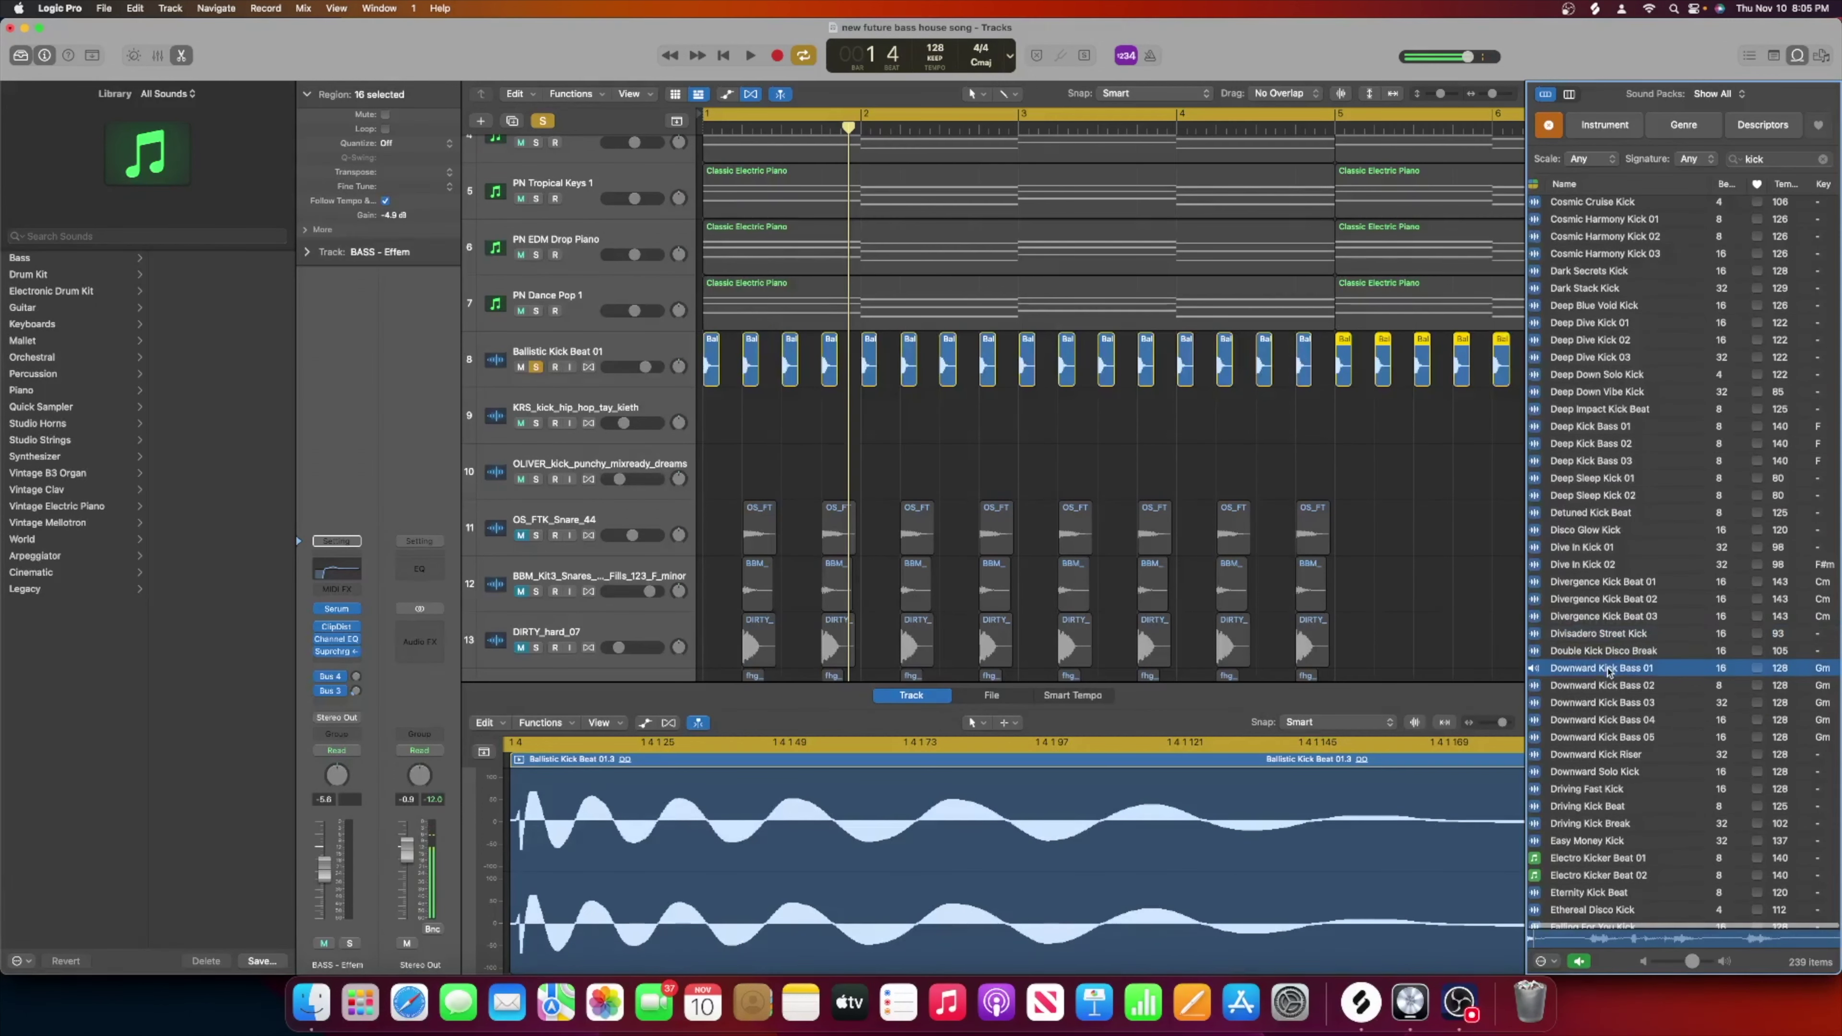
scroll(1619, 758, down, 8)
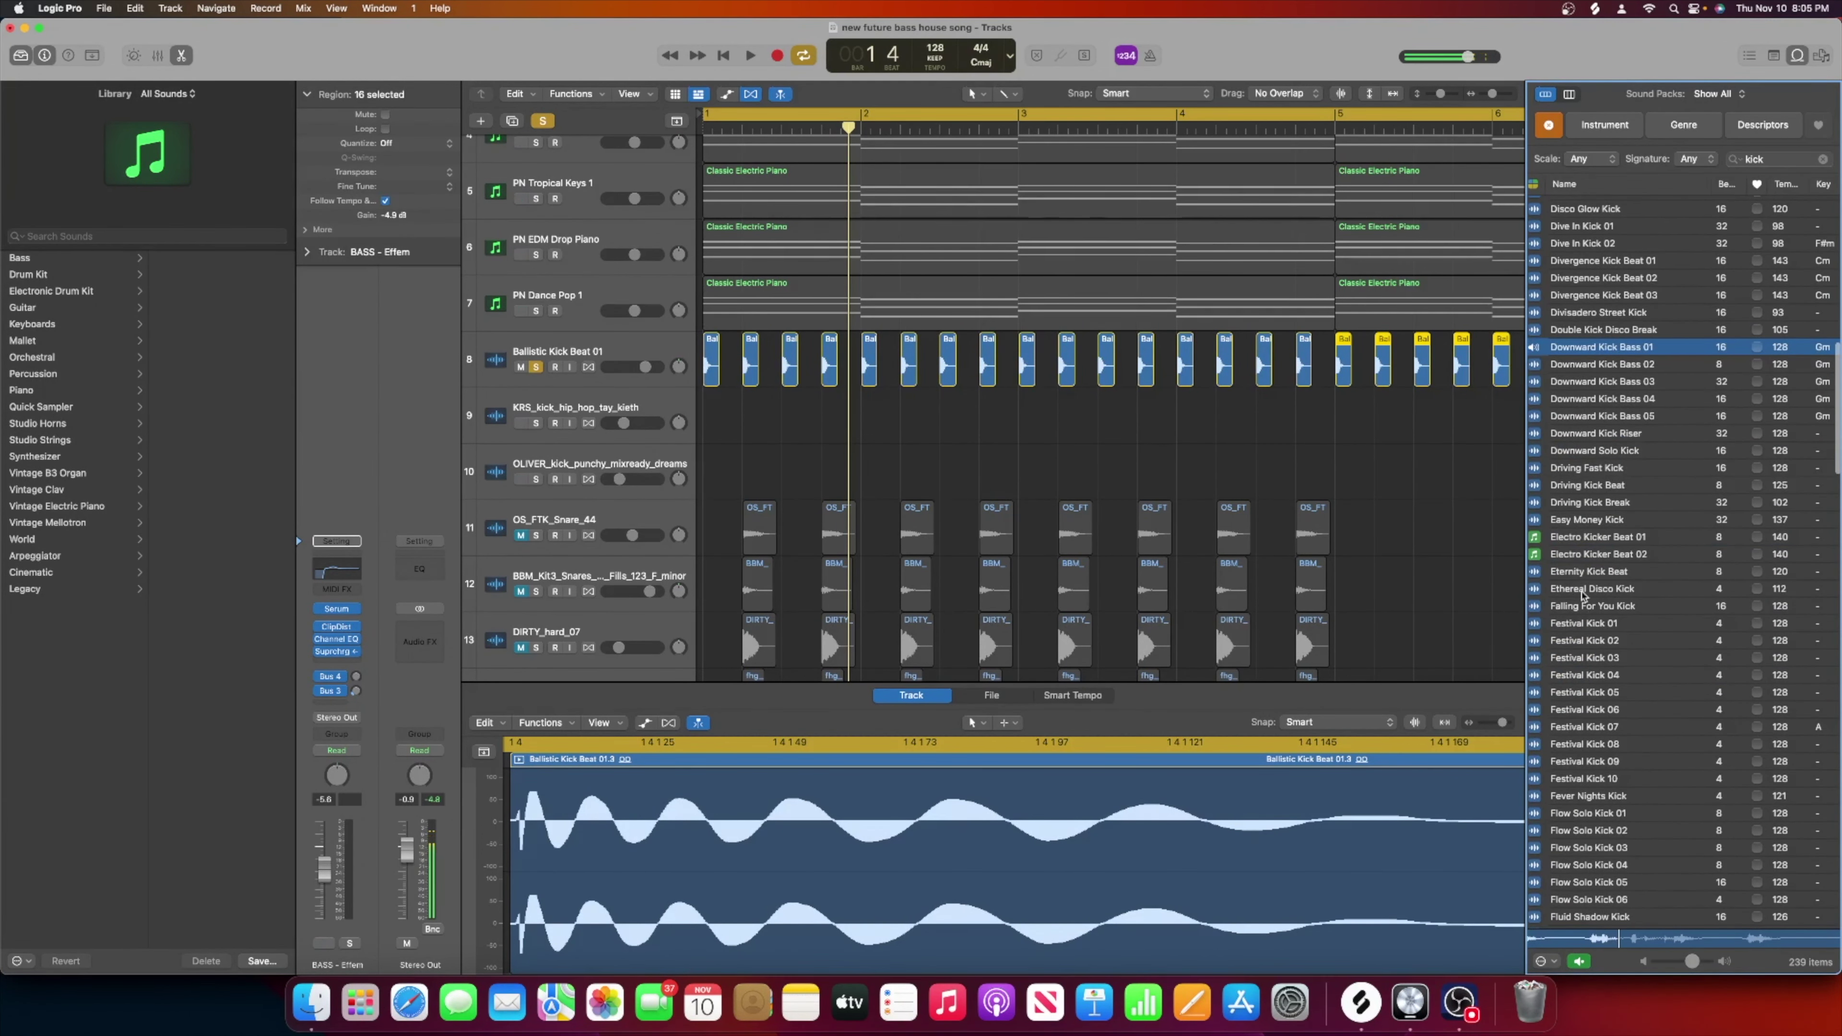
click(1584, 624)
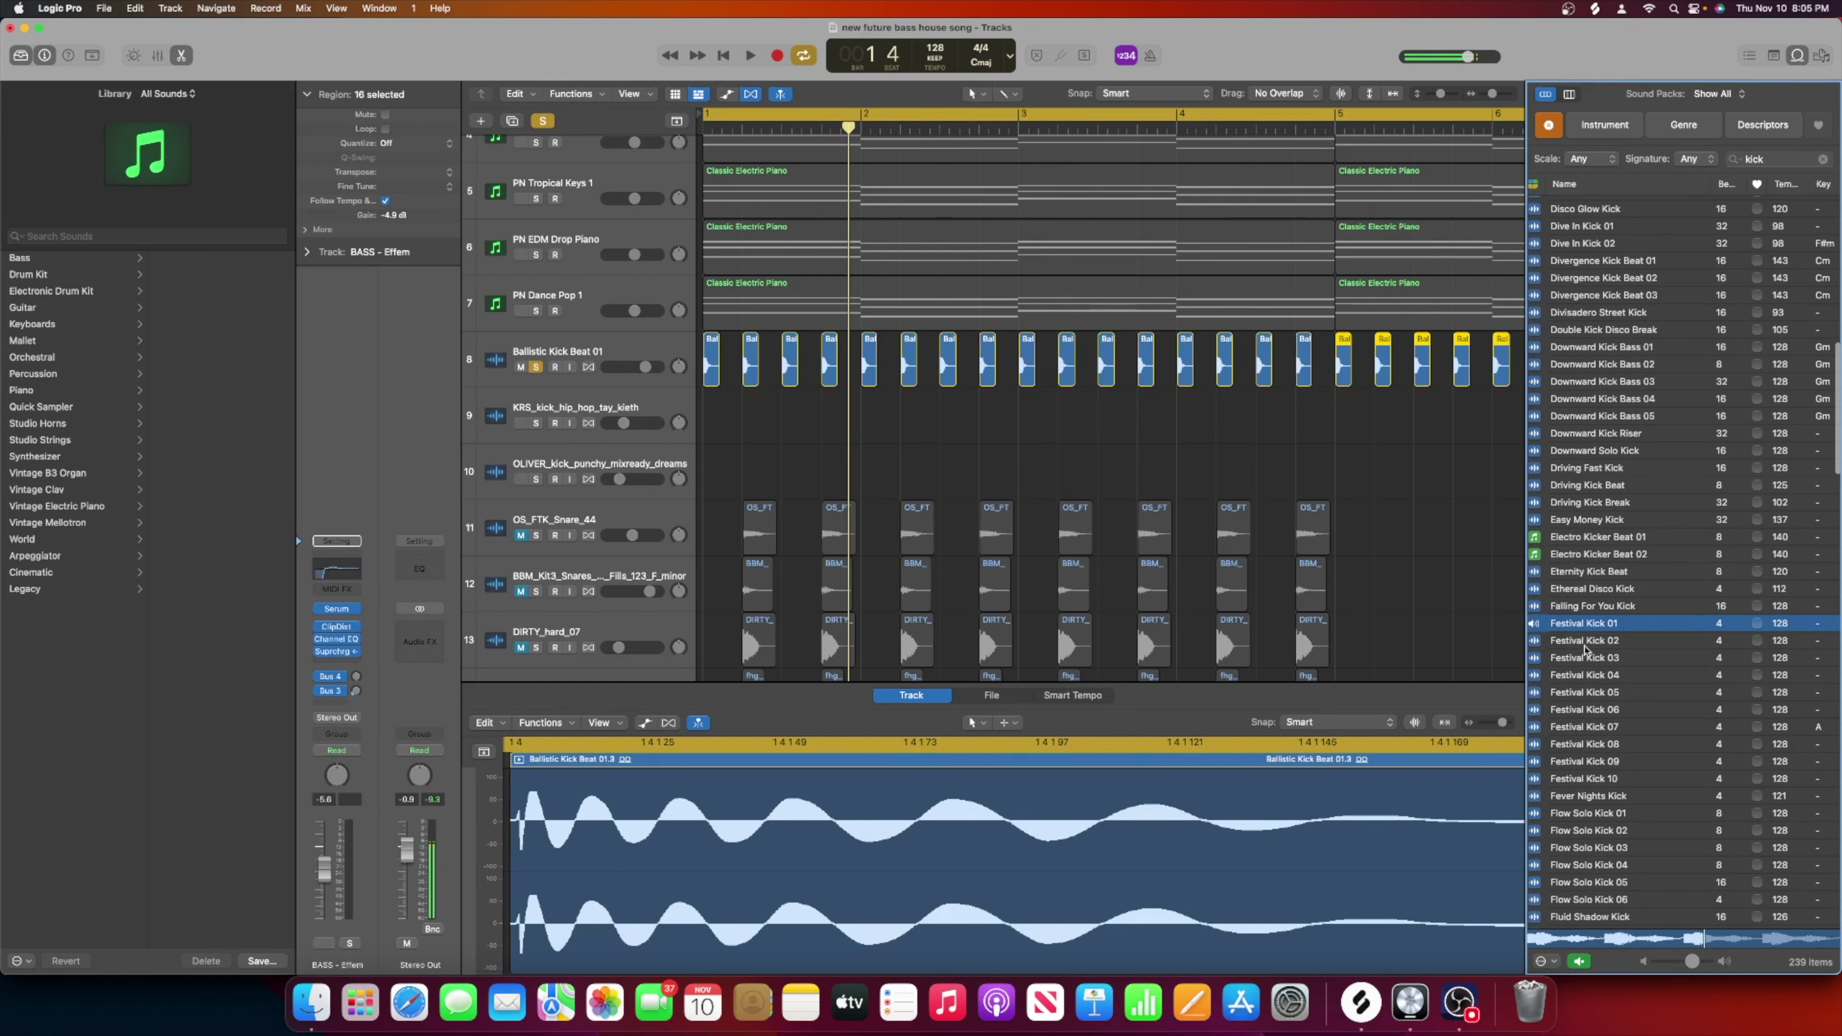
click(1584, 642)
click(1582, 659)
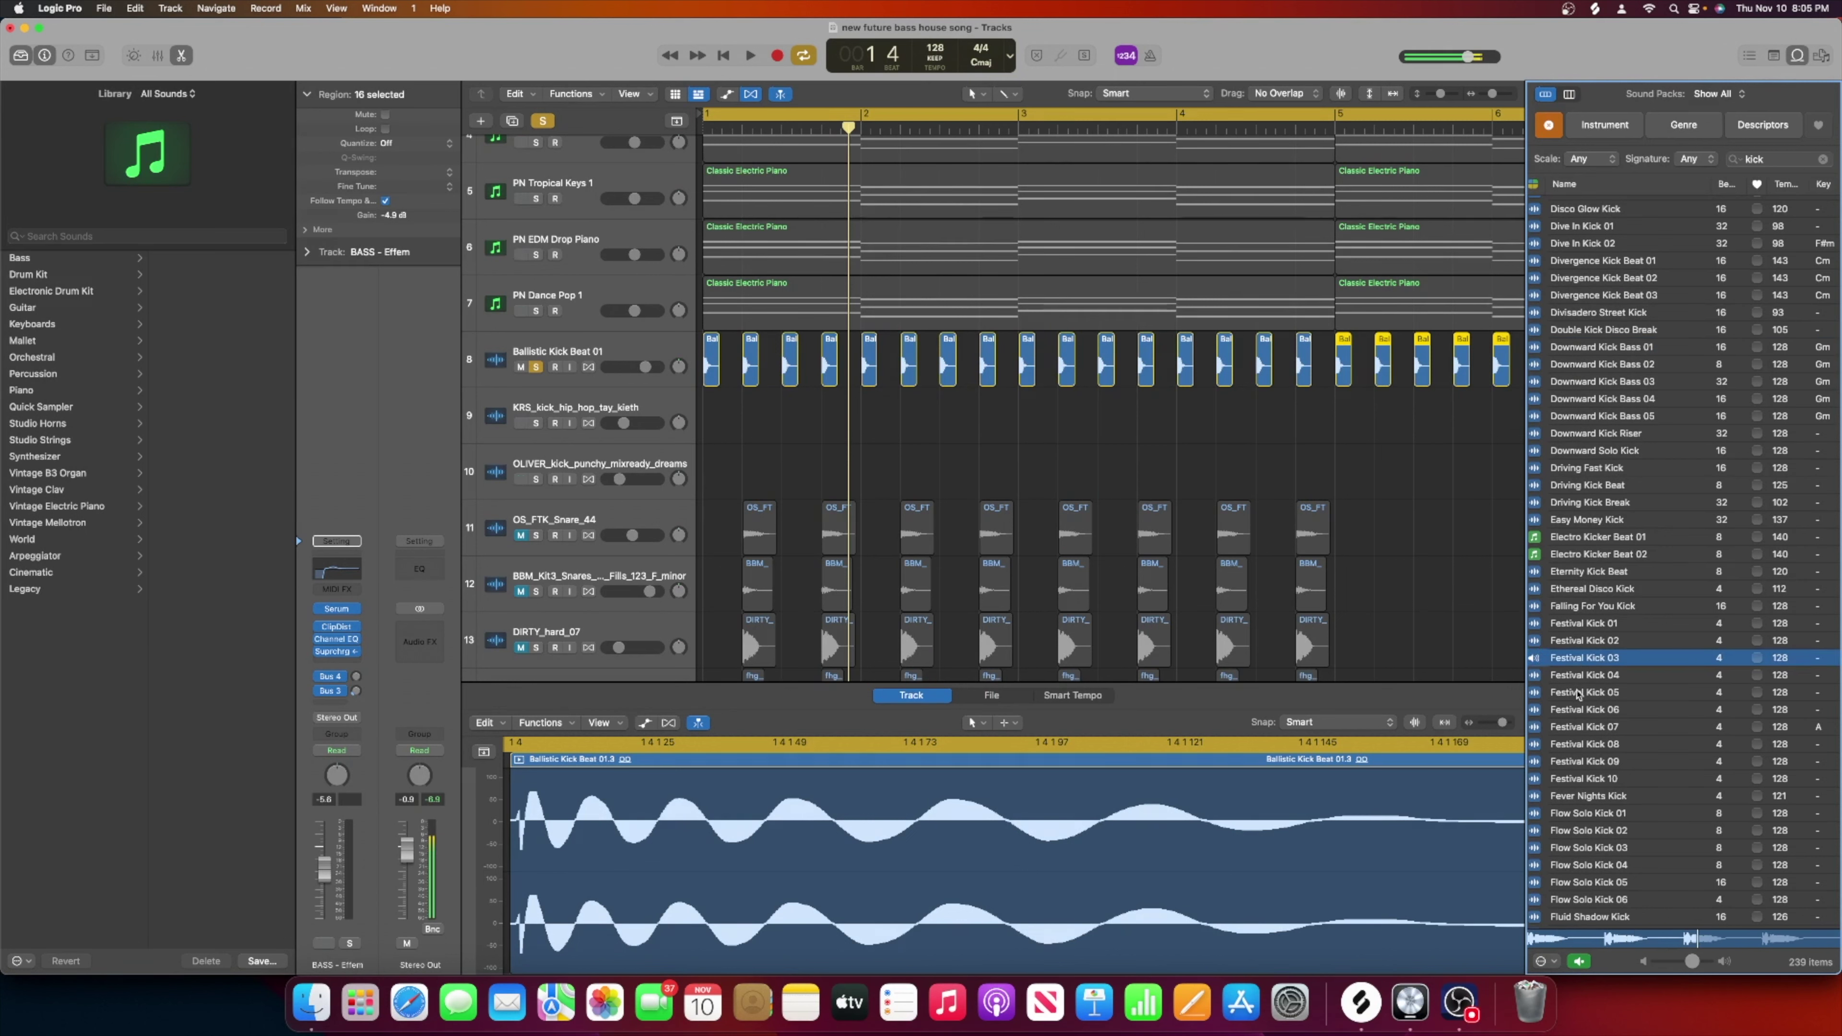
click(1578, 695)
click(1572, 727)
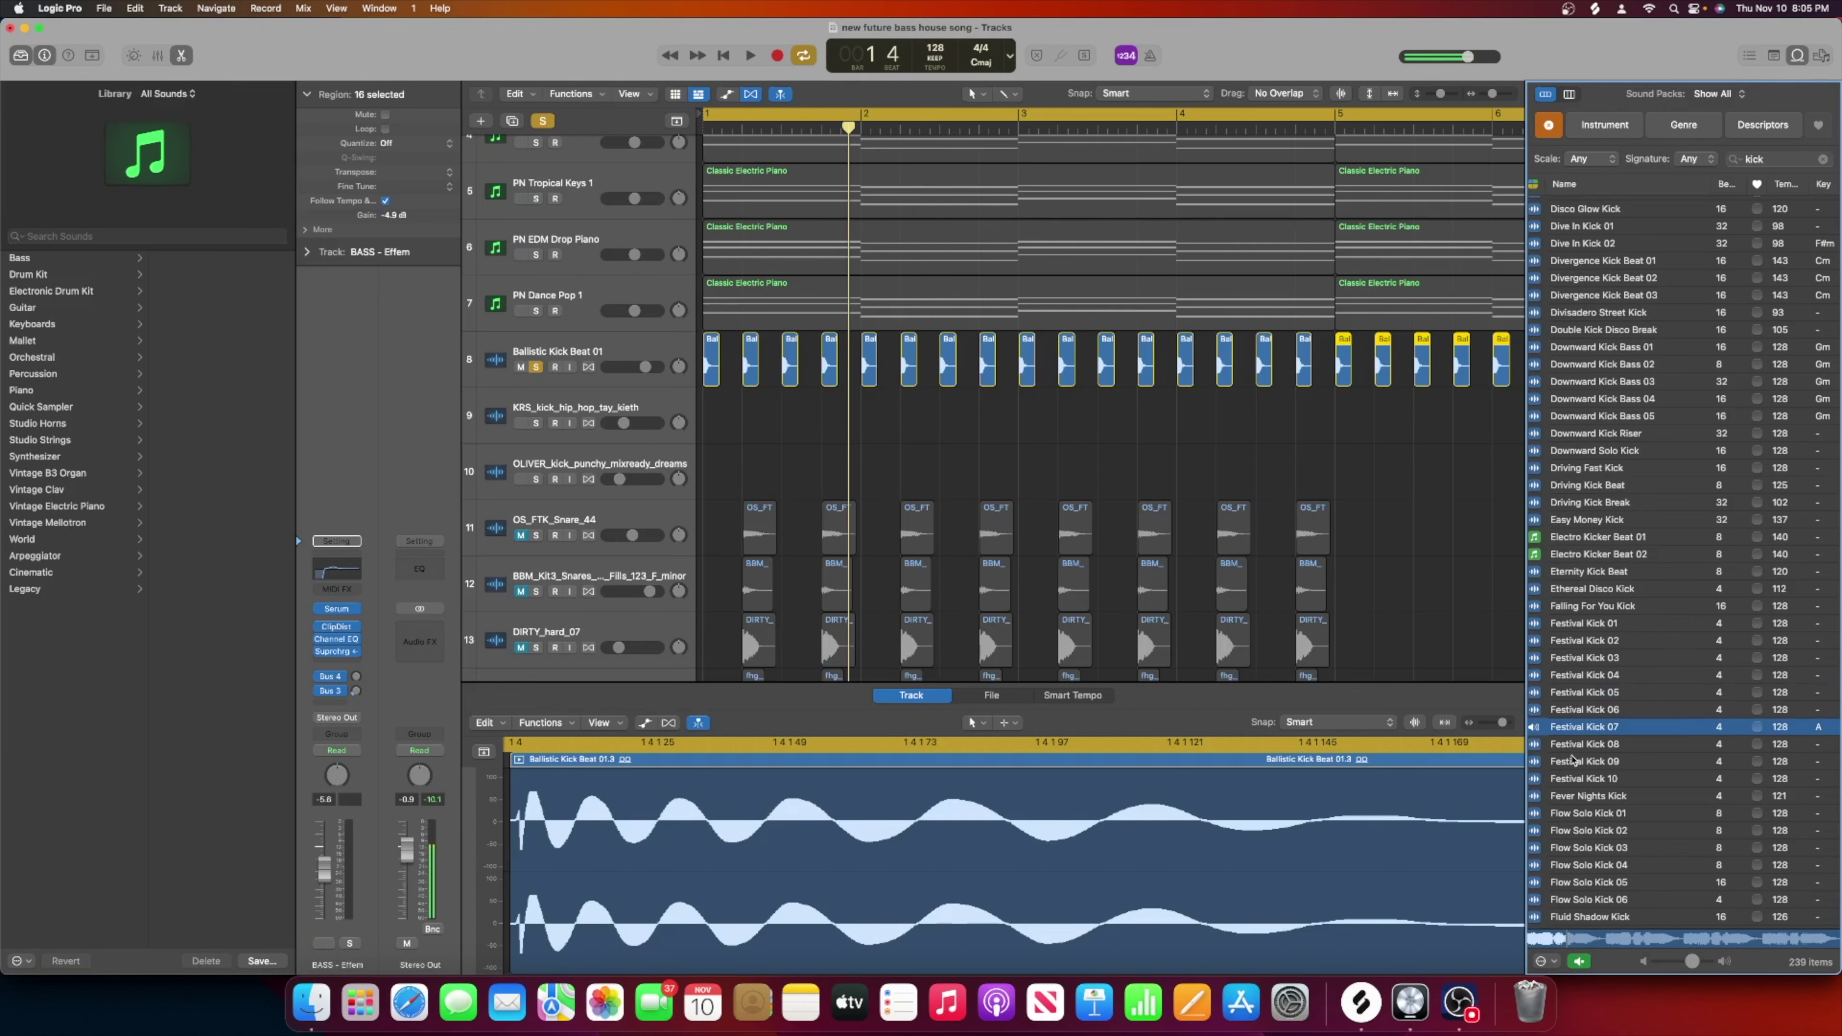
click(1570, 777)
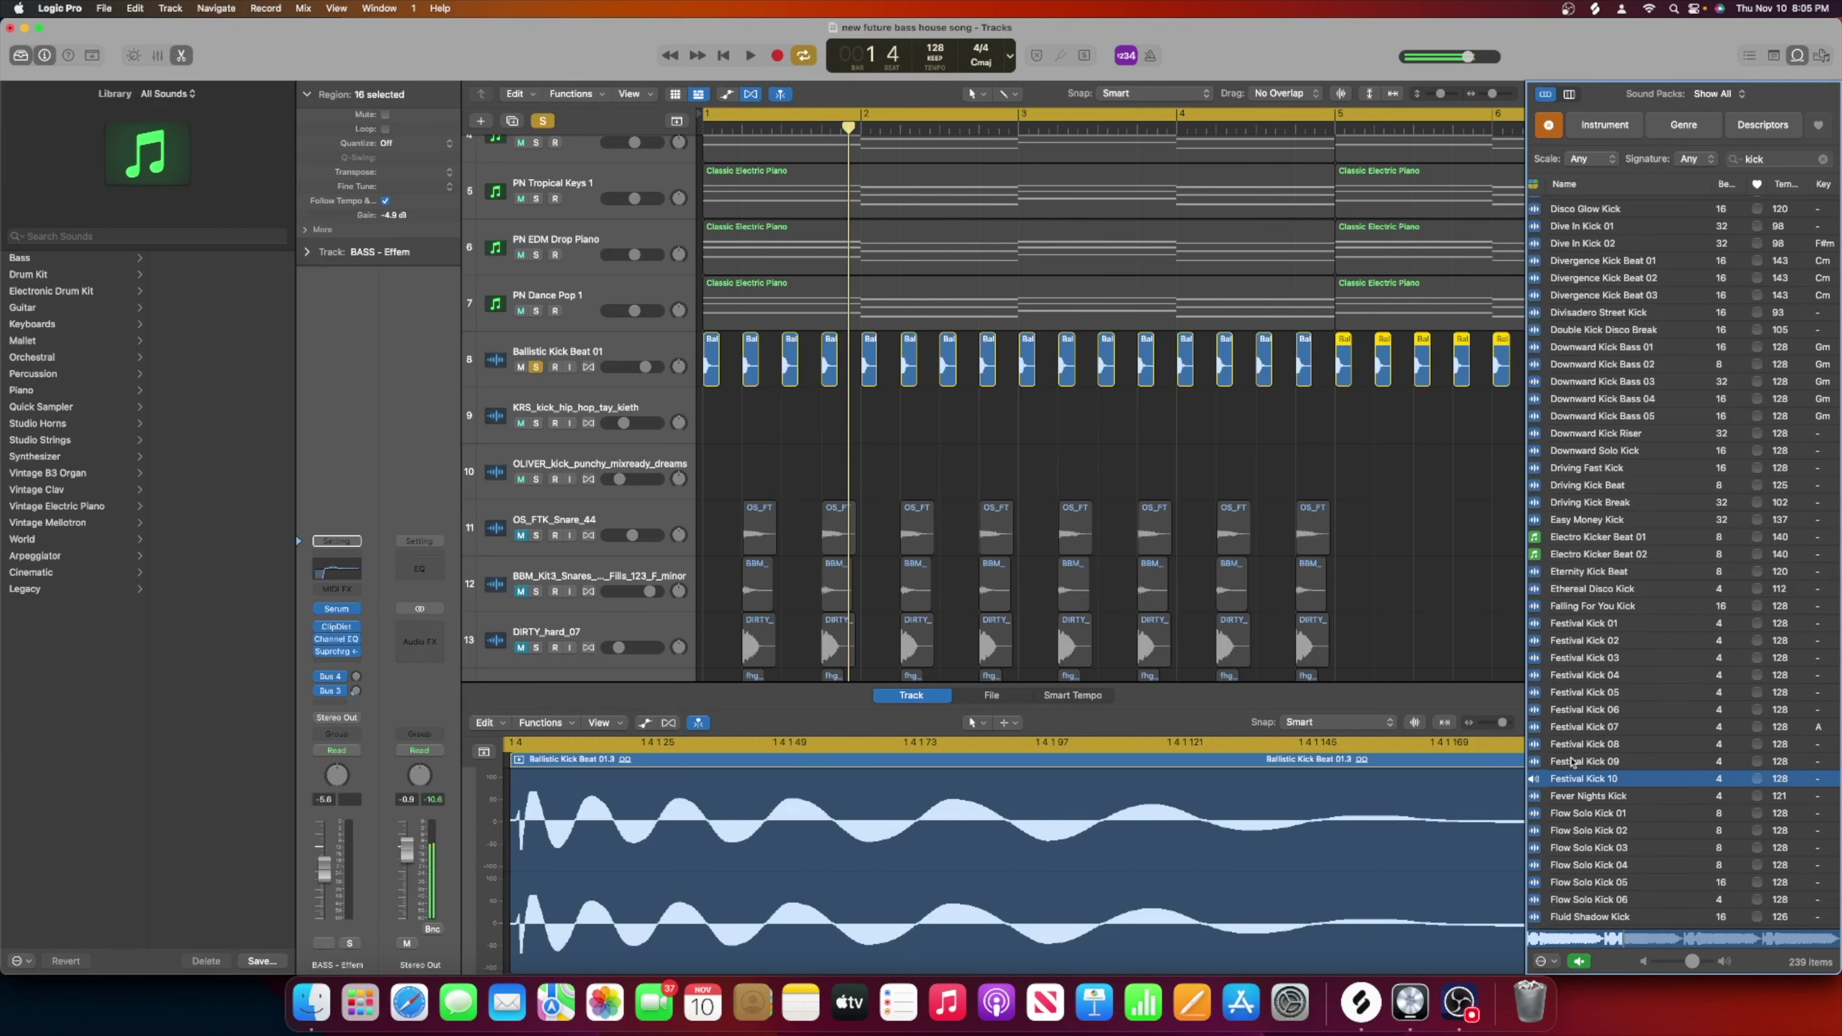
key(Up)
click(1570, 717)
click(1574, 694)
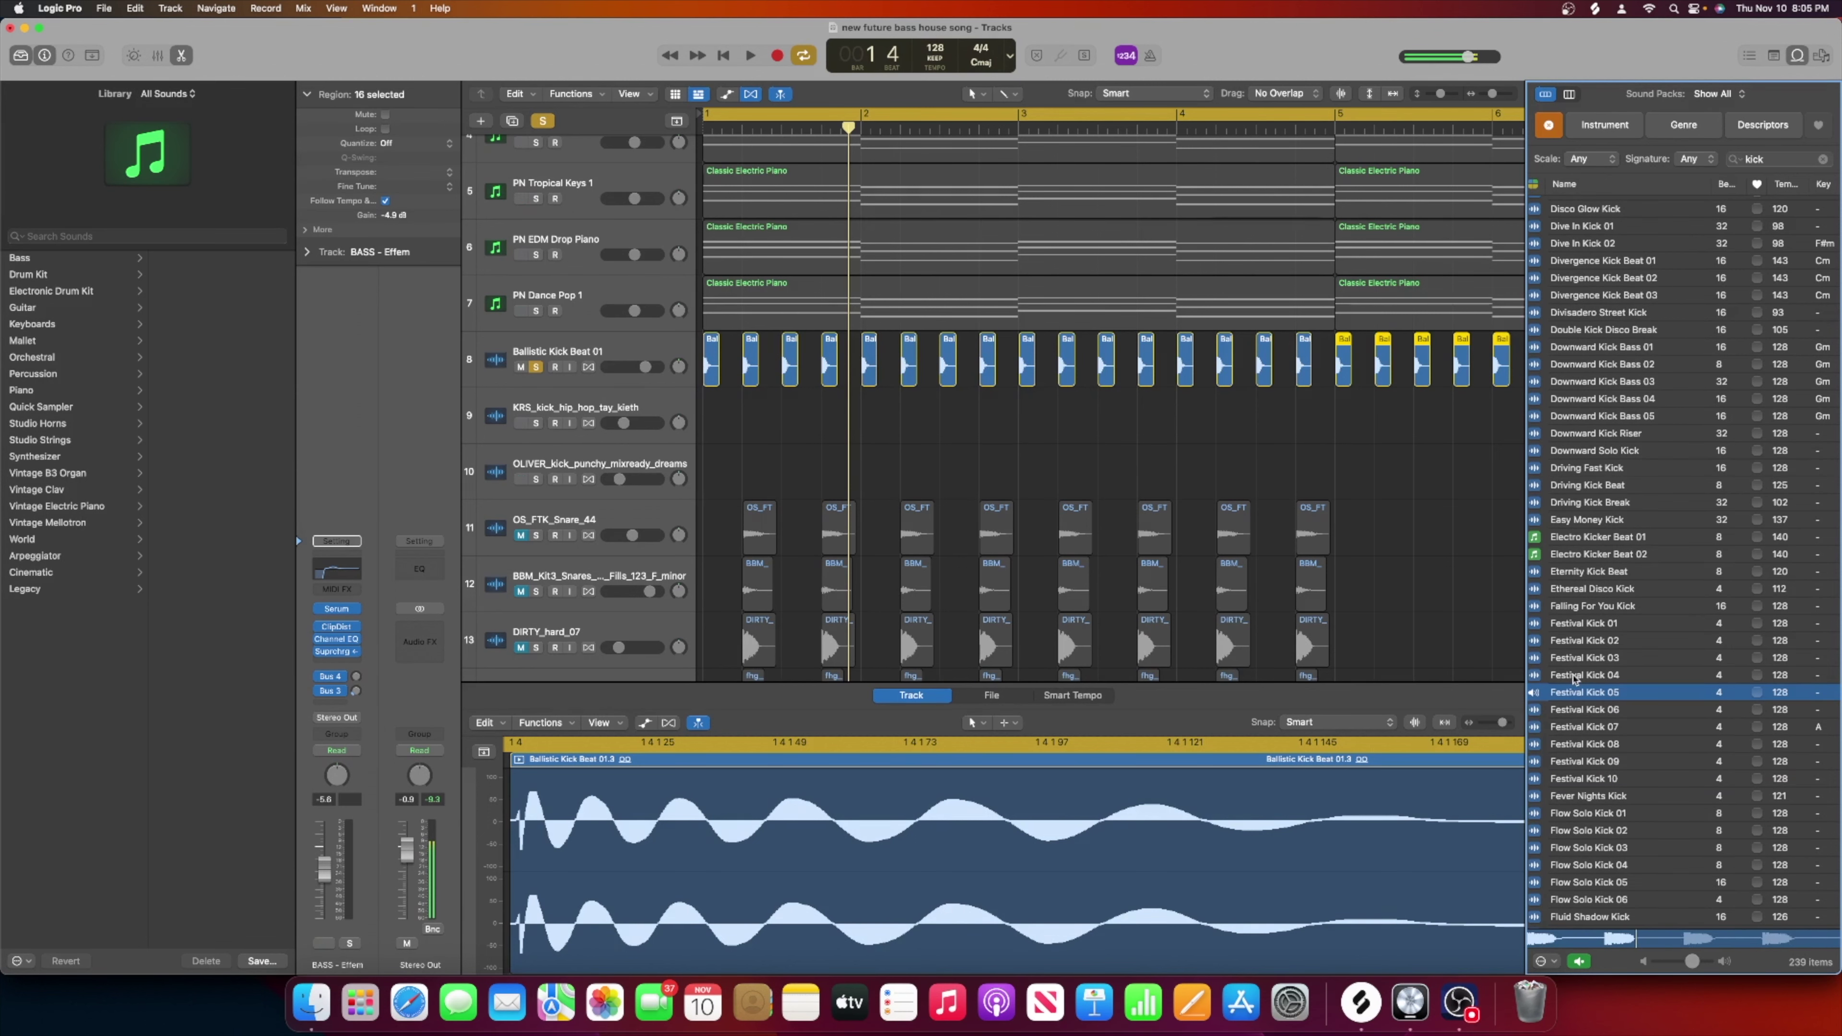
Place Festival Kick 05 on track 9, trim it to a single hit and duplicate it onto every beat through bar 8.
drag(1574, 698, 707, 431)
drag(852, 428, 811, 407)
shift+click(721, 405)
drag(945, 432, 878, 419)
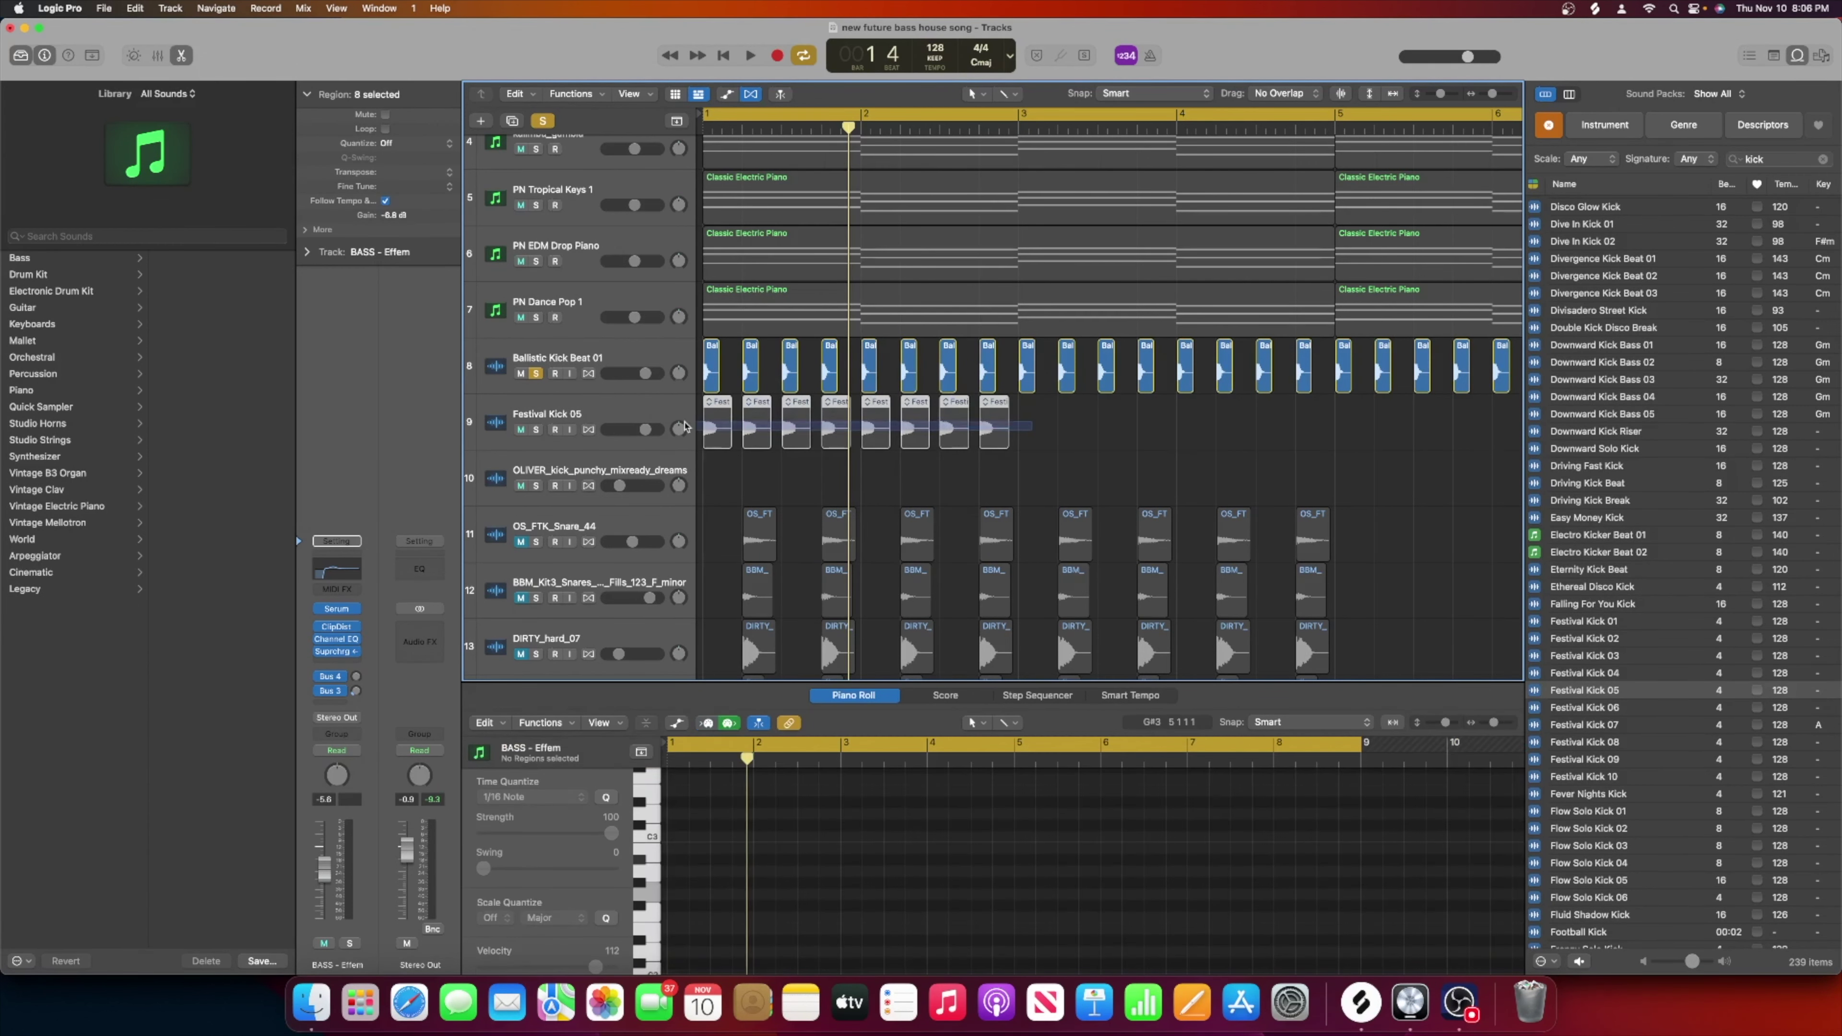
drag(720, 425, 1036, 428)
drag(1432, 428, 1351, 412)
Solo the Festival Kick 05 track and play it together with the Ballistic Kick layer.
click(536, 430)
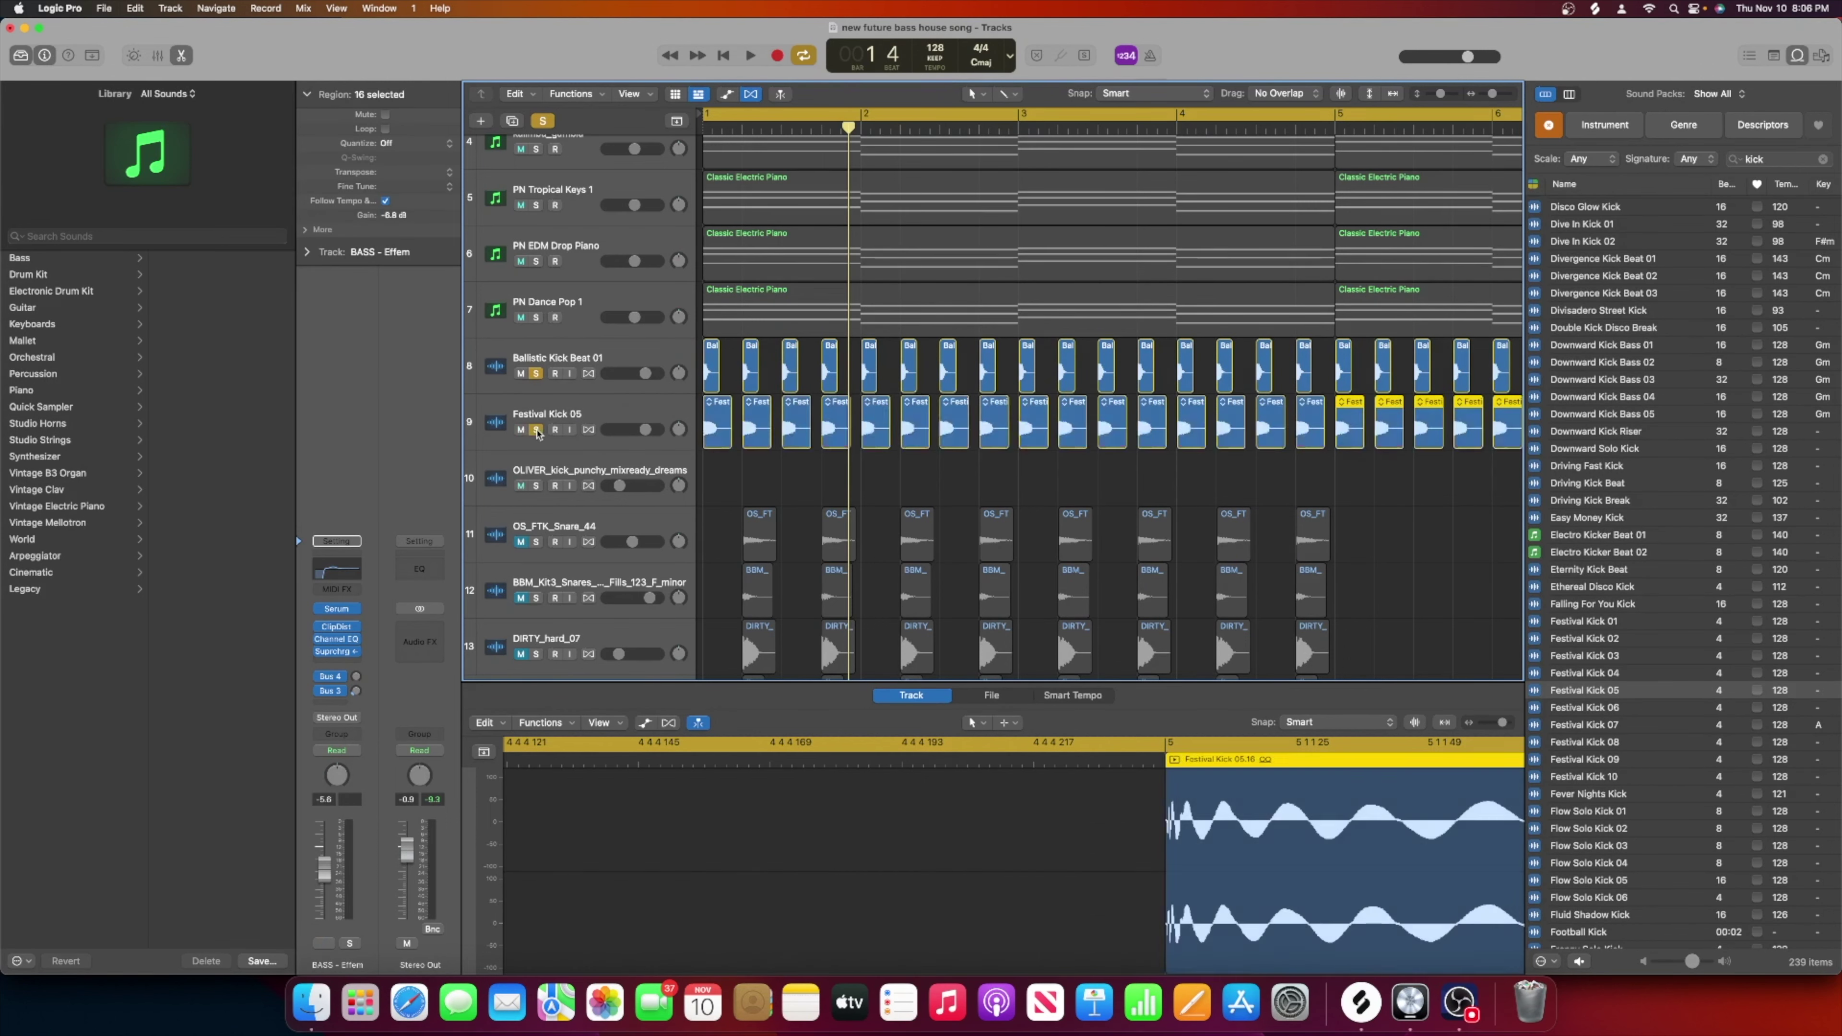
key(space)
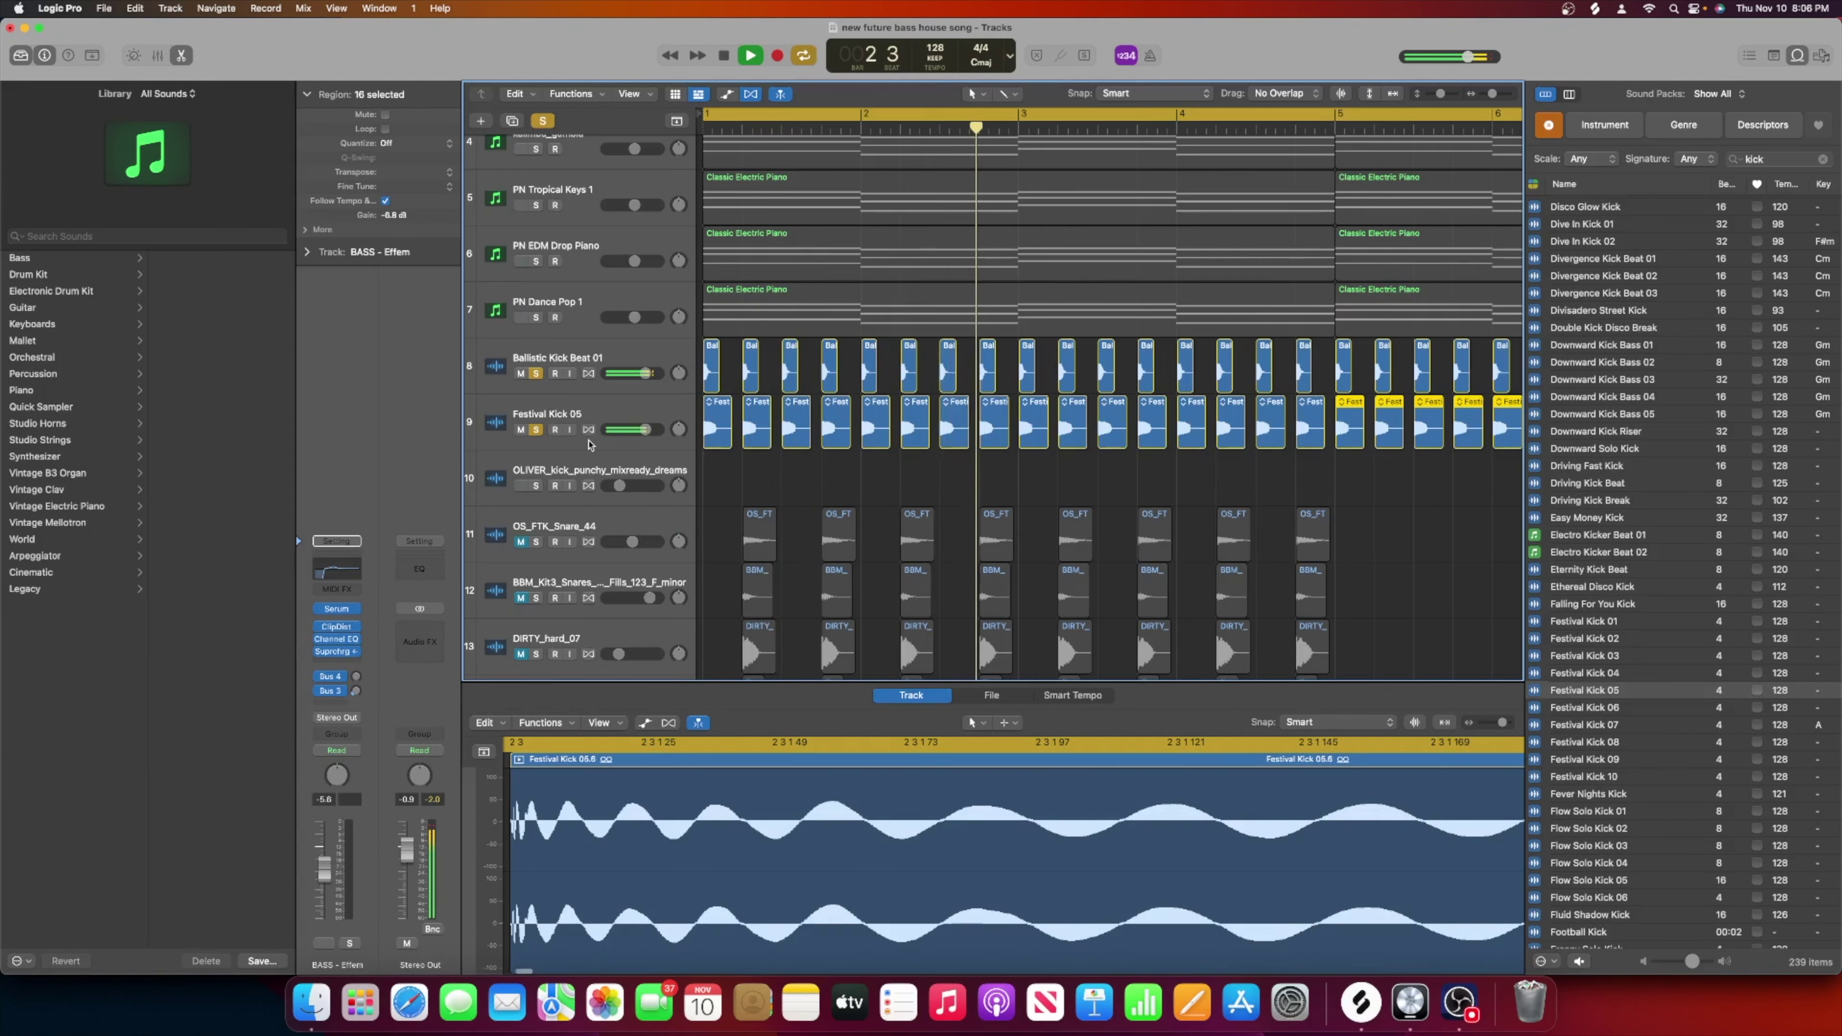
key(space)
Add a Channel EQ to the Ballistic Kick Beat 01 track and play the kick to show its frequency spectrum.
click(597, 359)
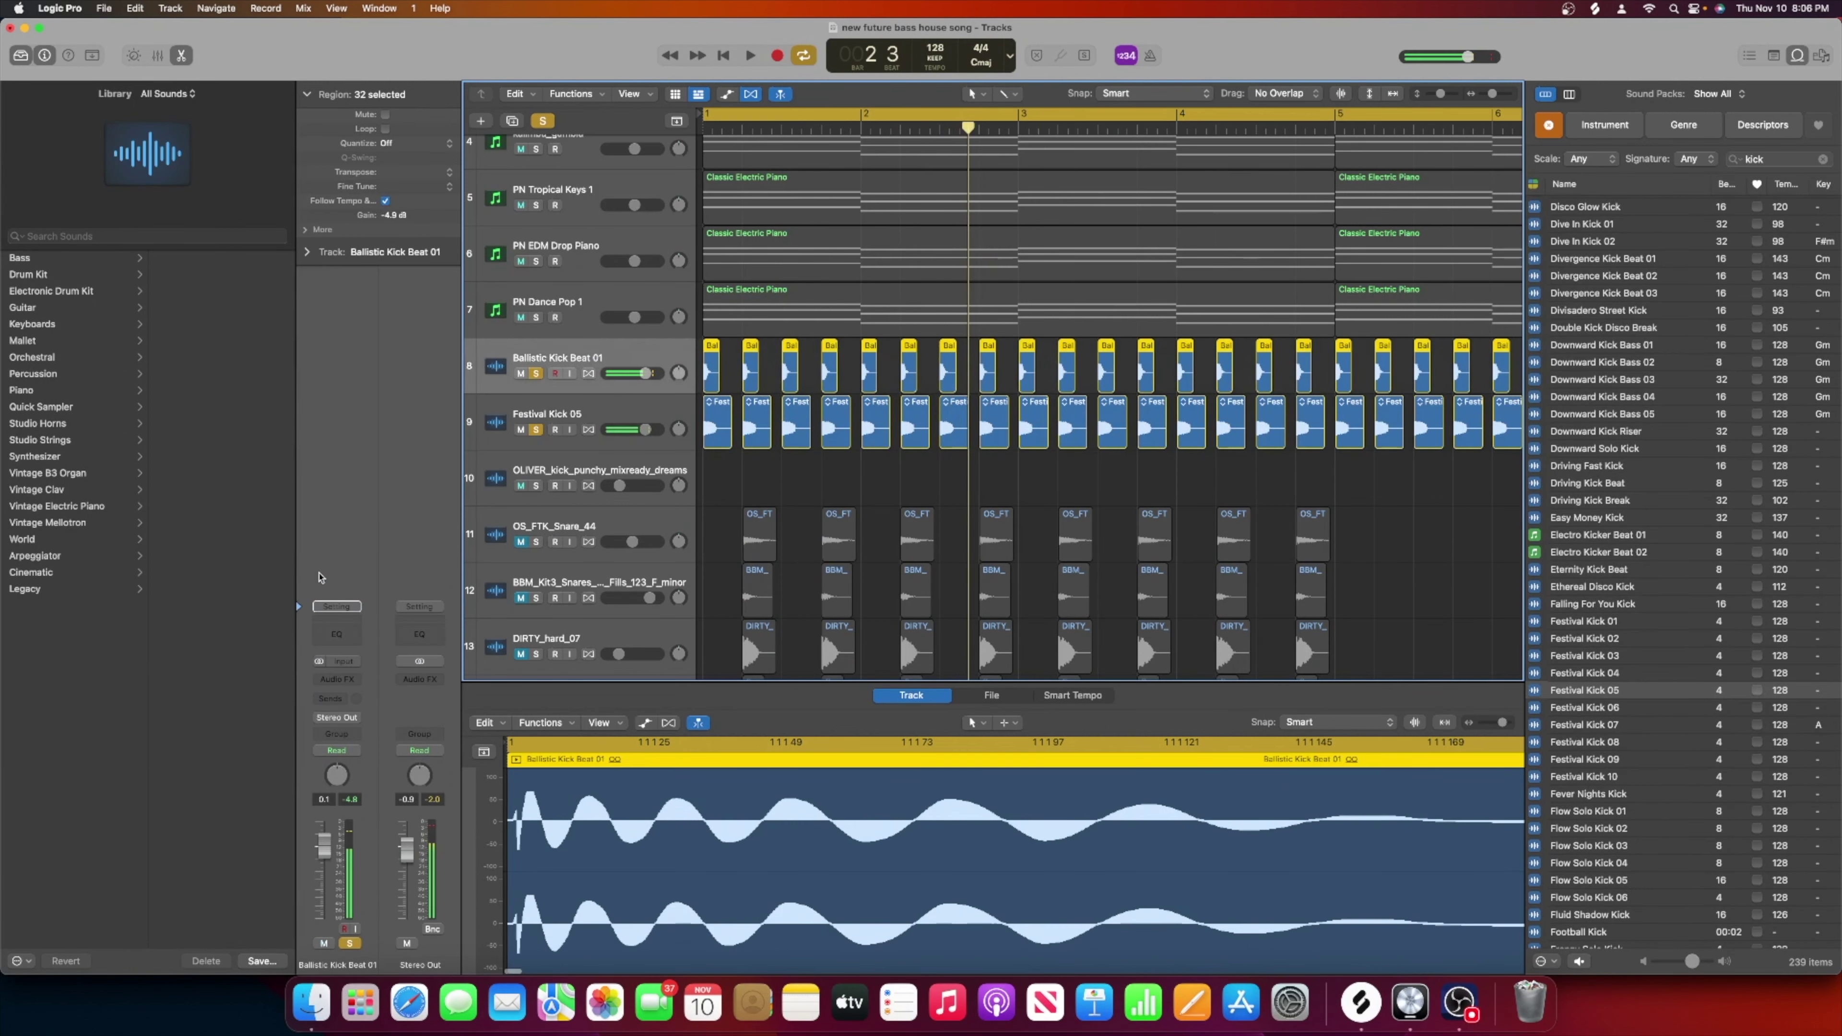
click(341, 633)
key(space)
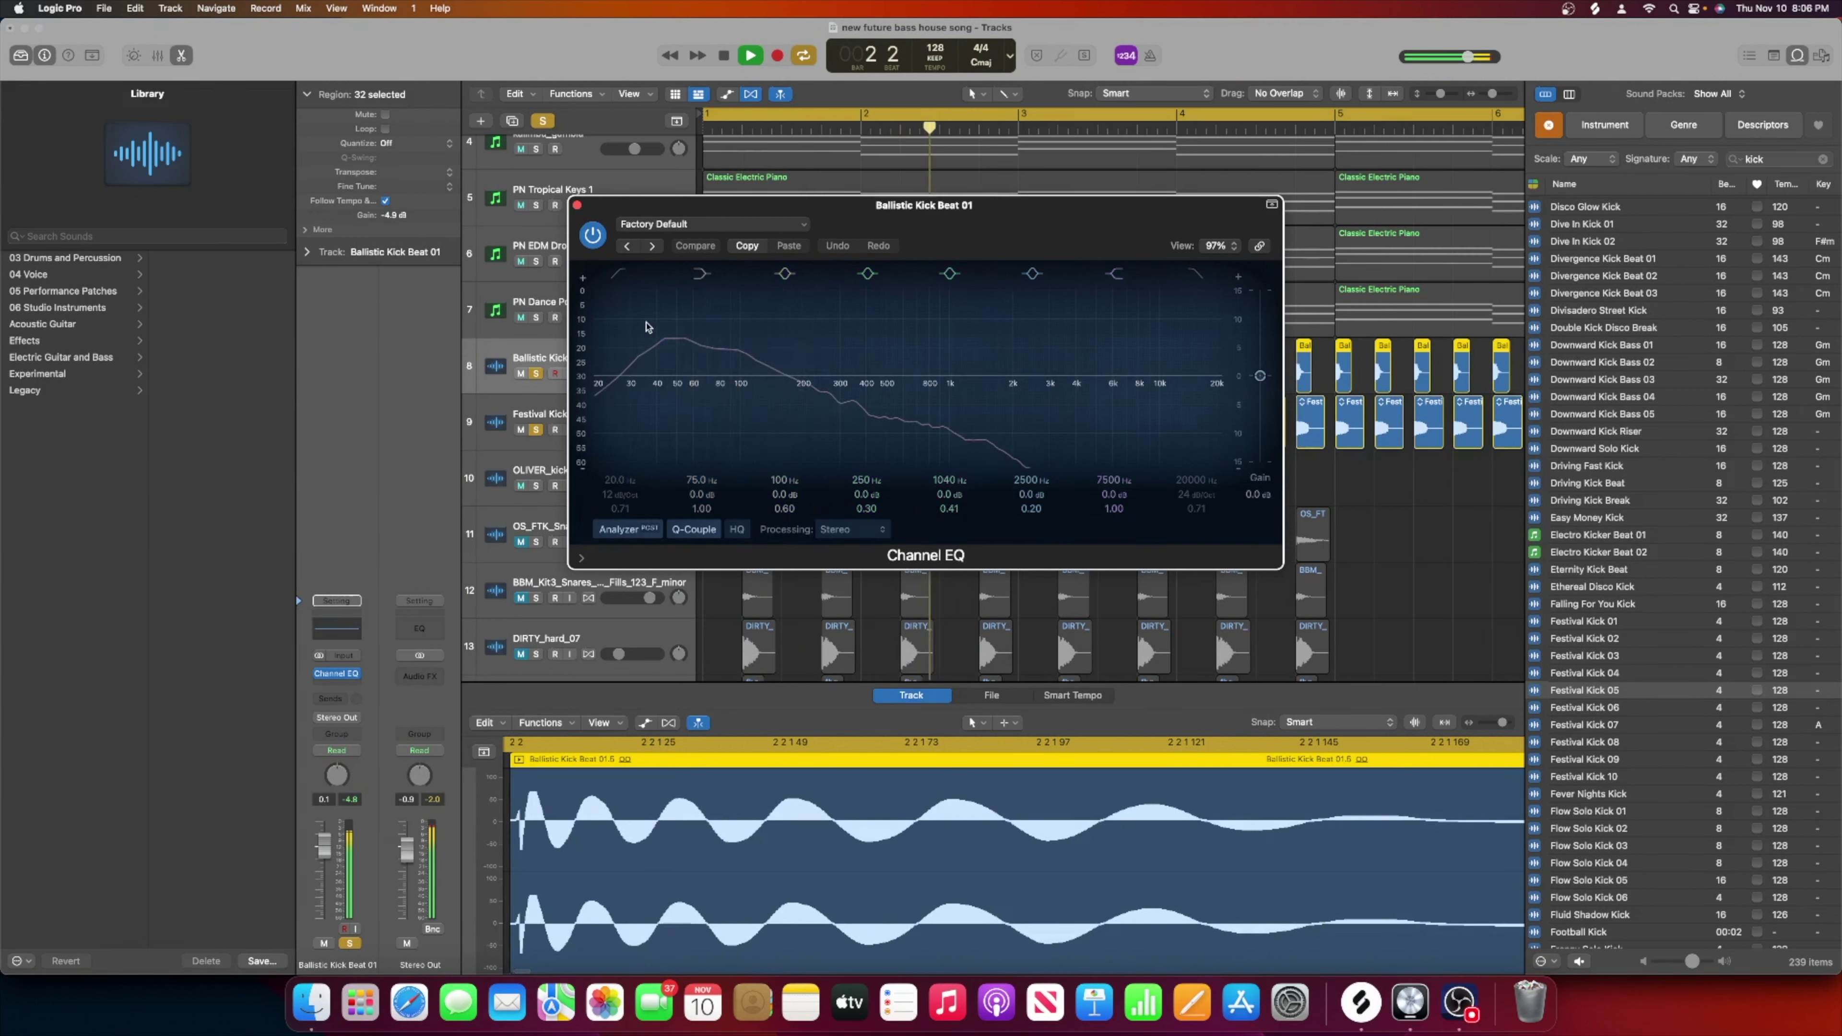
key(space)
Enable the EQ's low cut at 28.6 Hz with a 48 dB/Oct slope and set the low shelf to 23.2 Hz and 0.0 dB.
drag(712, 379, 693, 322)
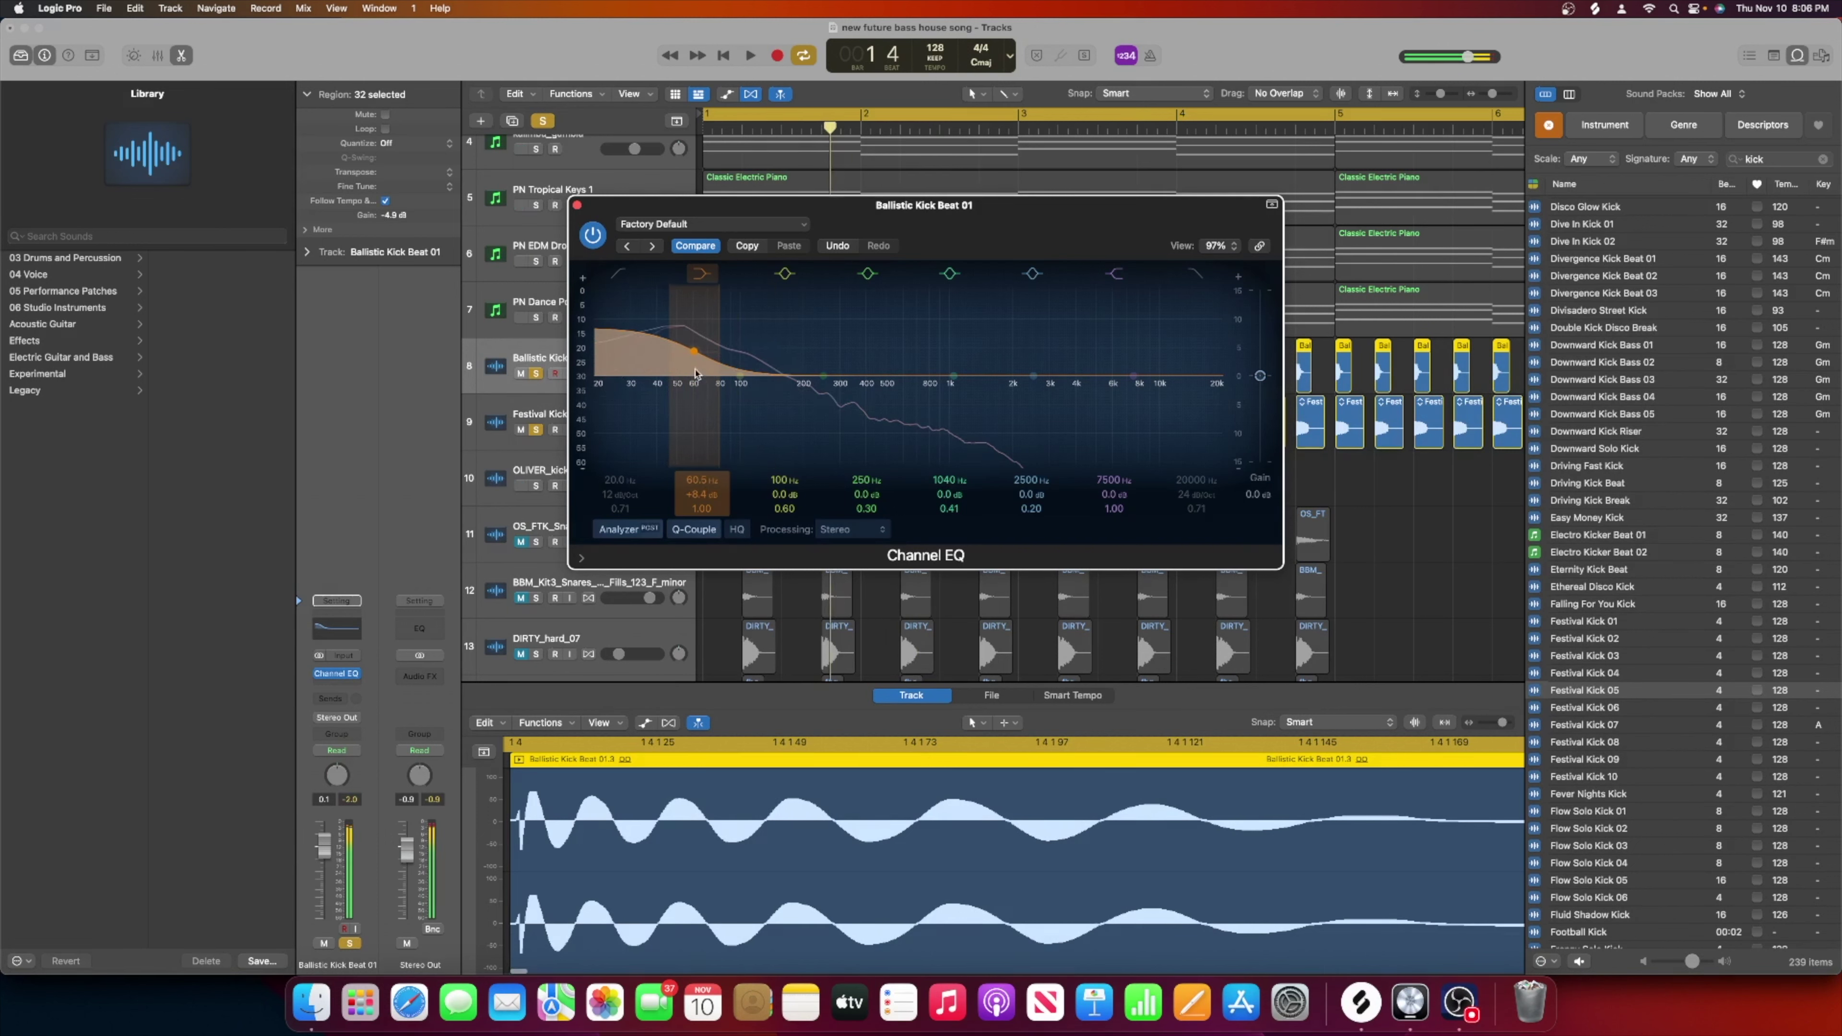
drag(695, 354, 695, 414)
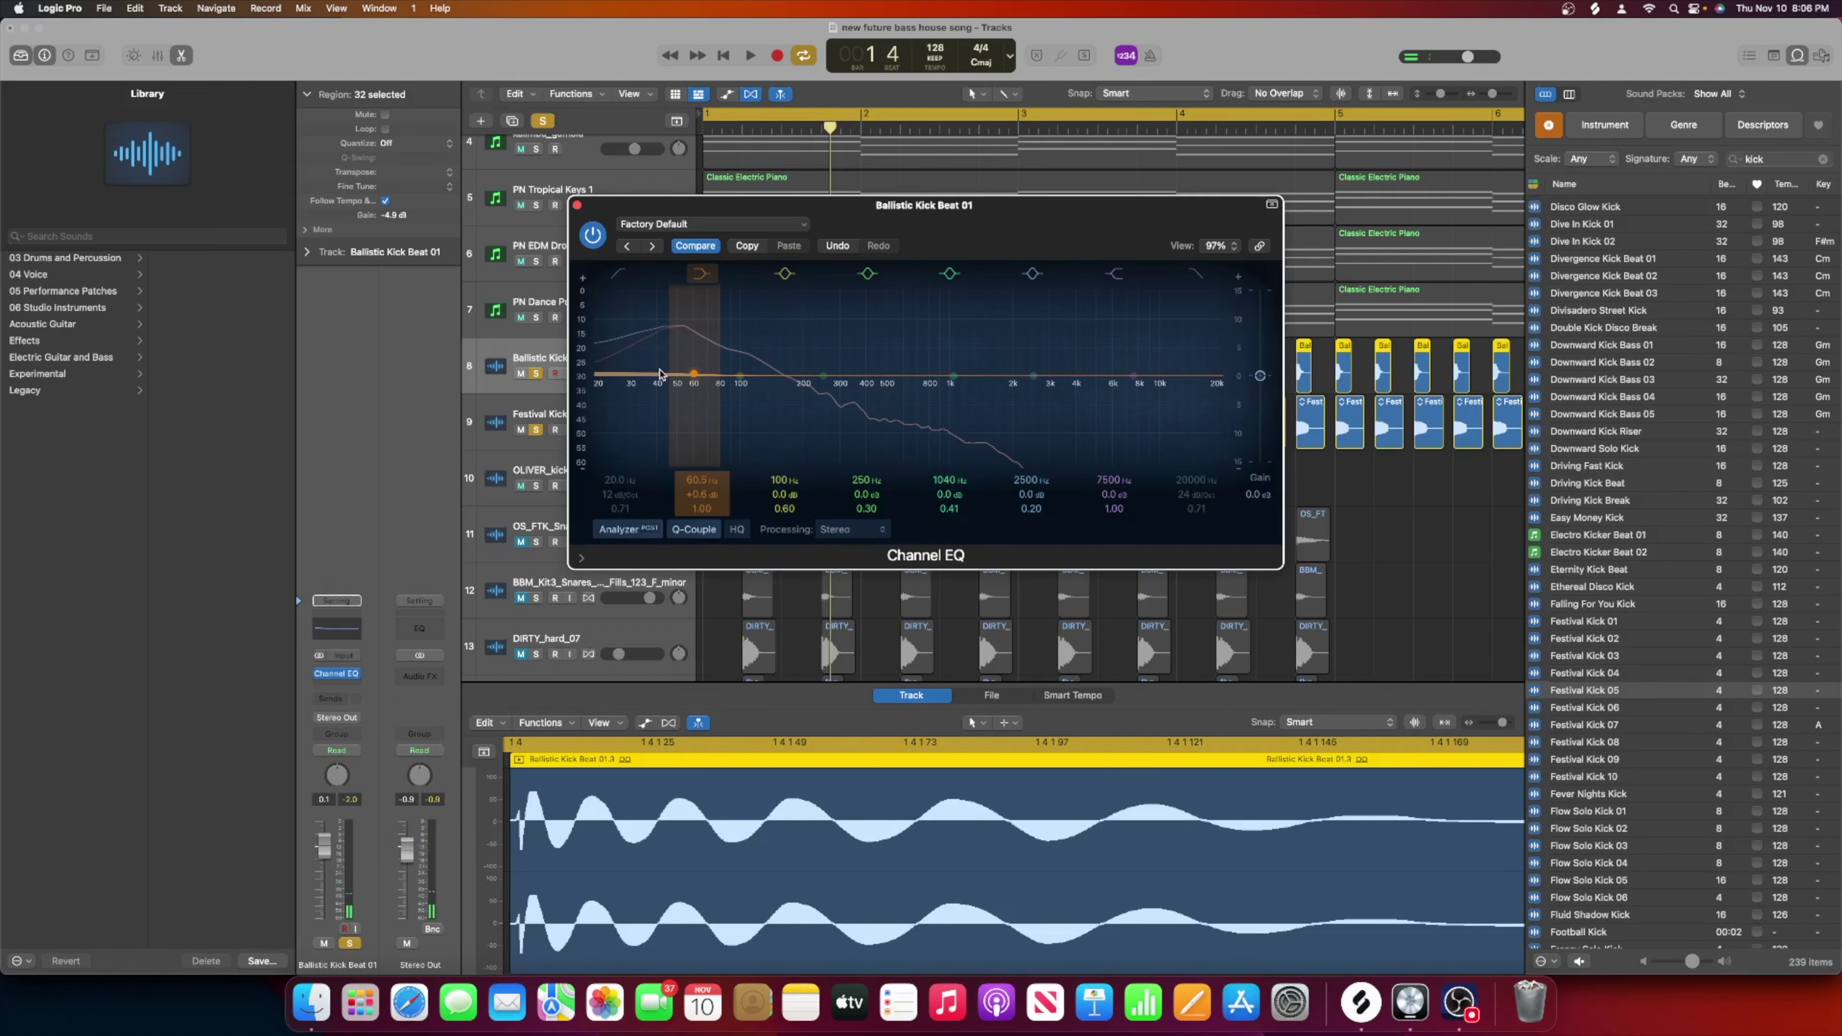
click(620, 274)
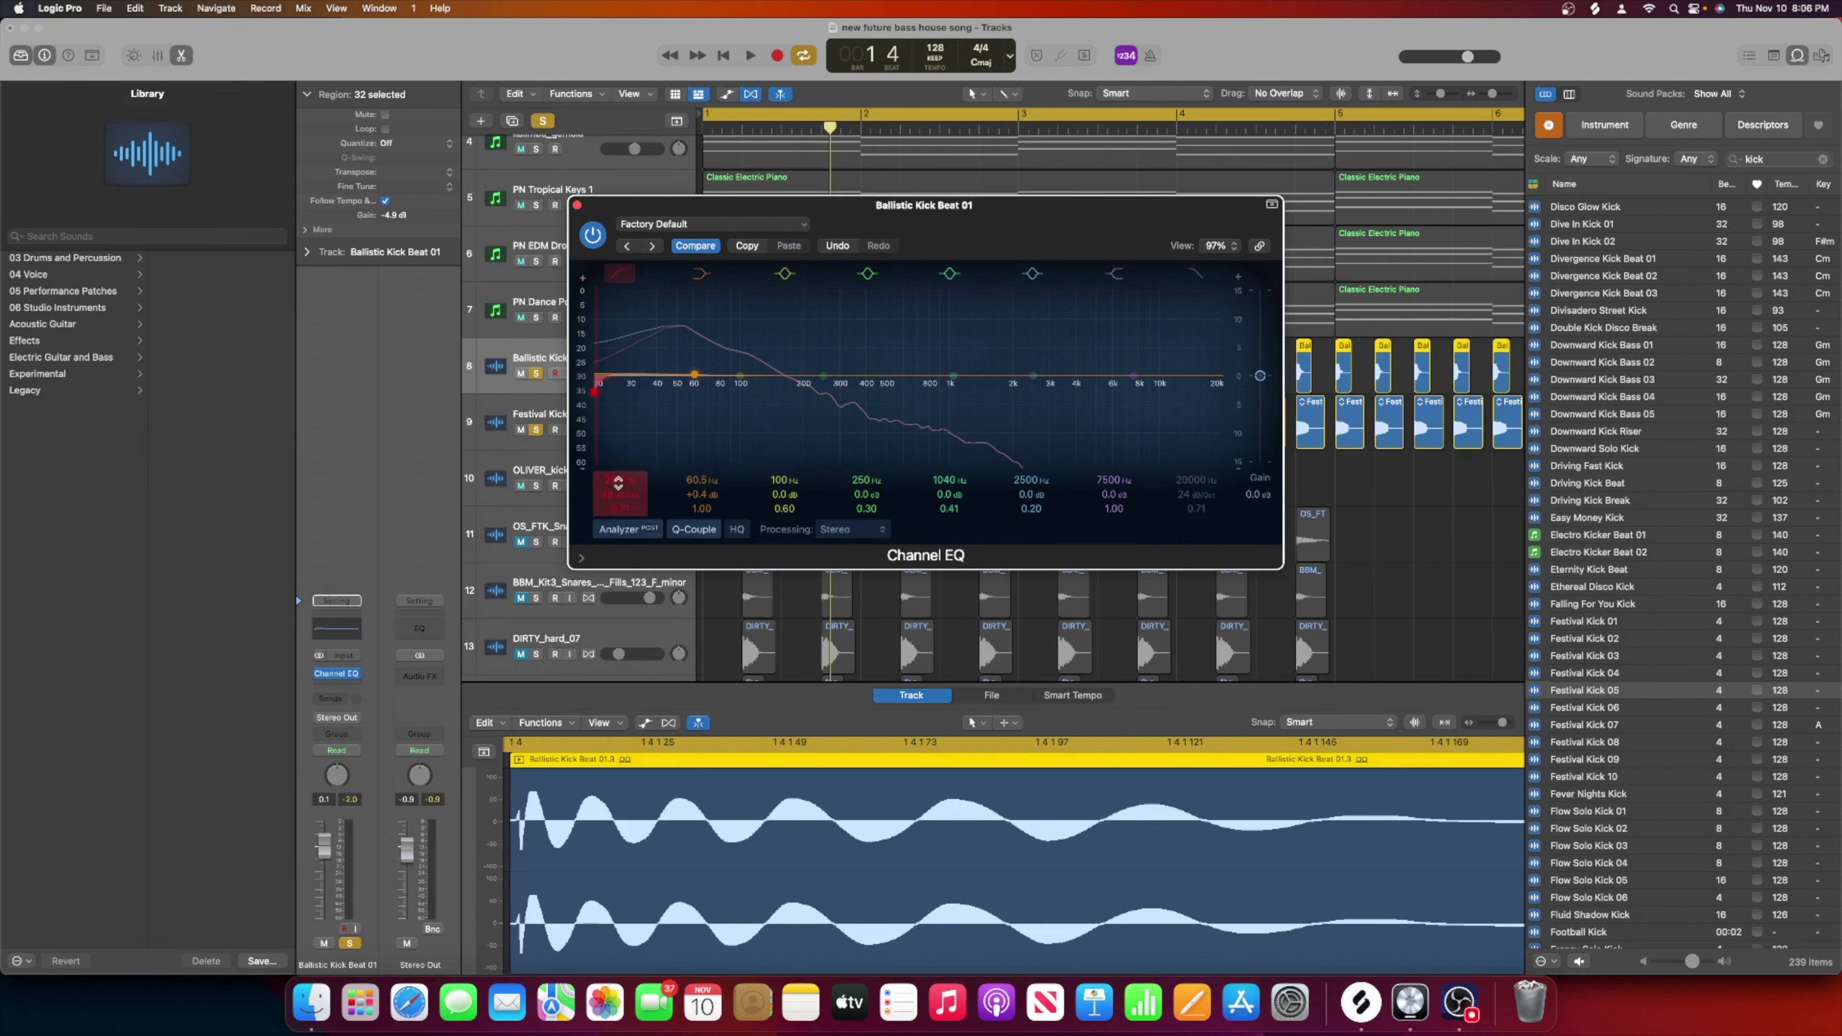
drag(618, 482, 618, 468)
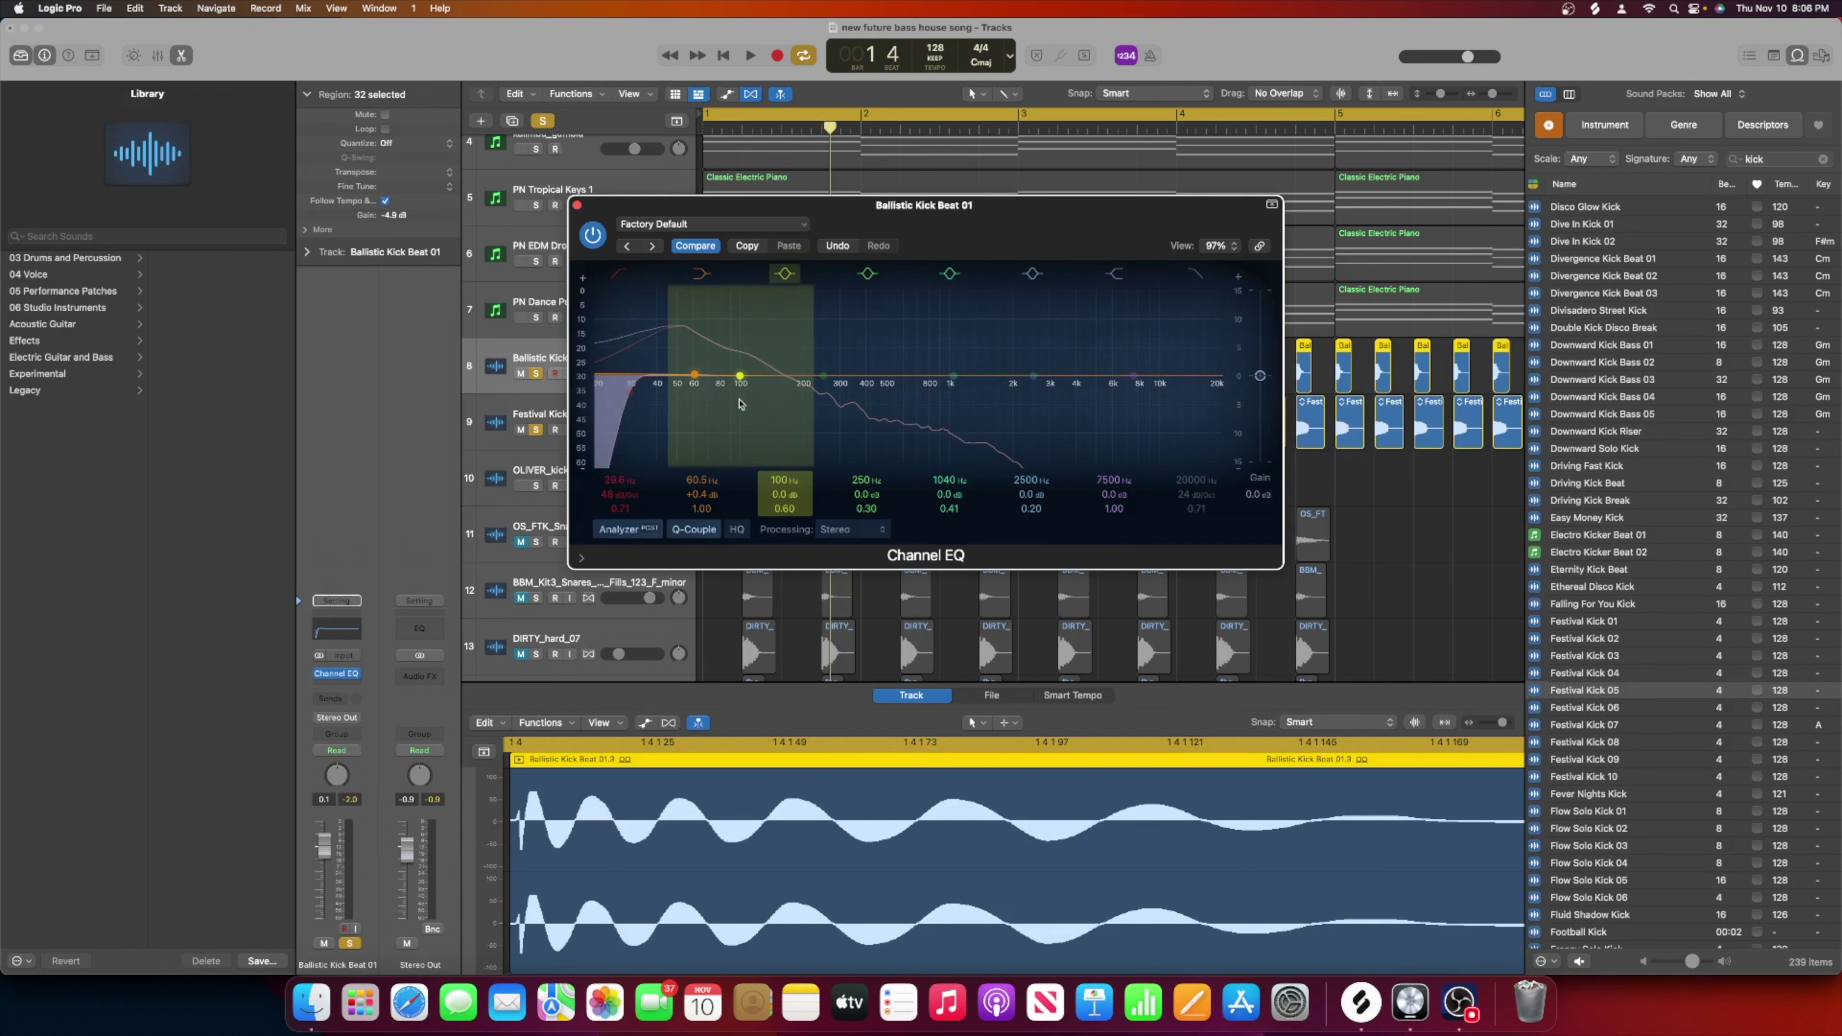
drag(695, 375, 607, 378)
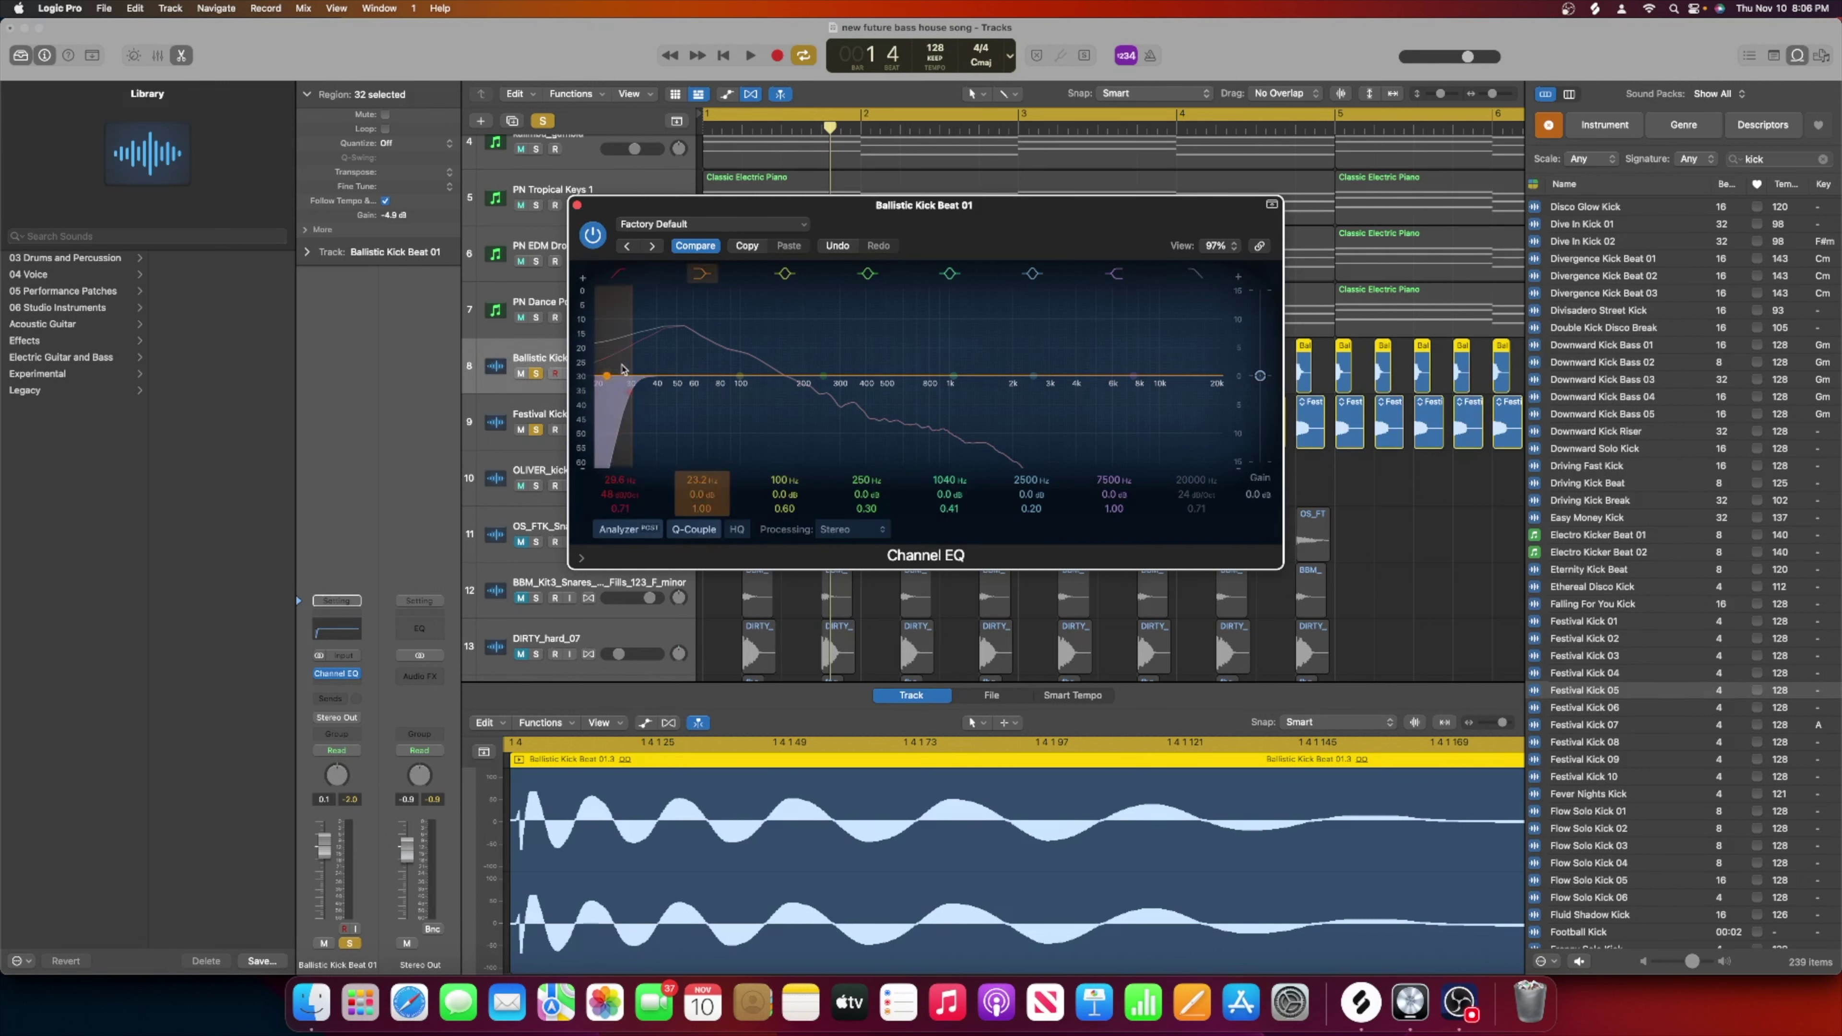
Boost the first peak band at 55.5 Hz by 3.8 dB with a Q of 1.00 and play back the kick.
drag(727, 379, 686, 374)
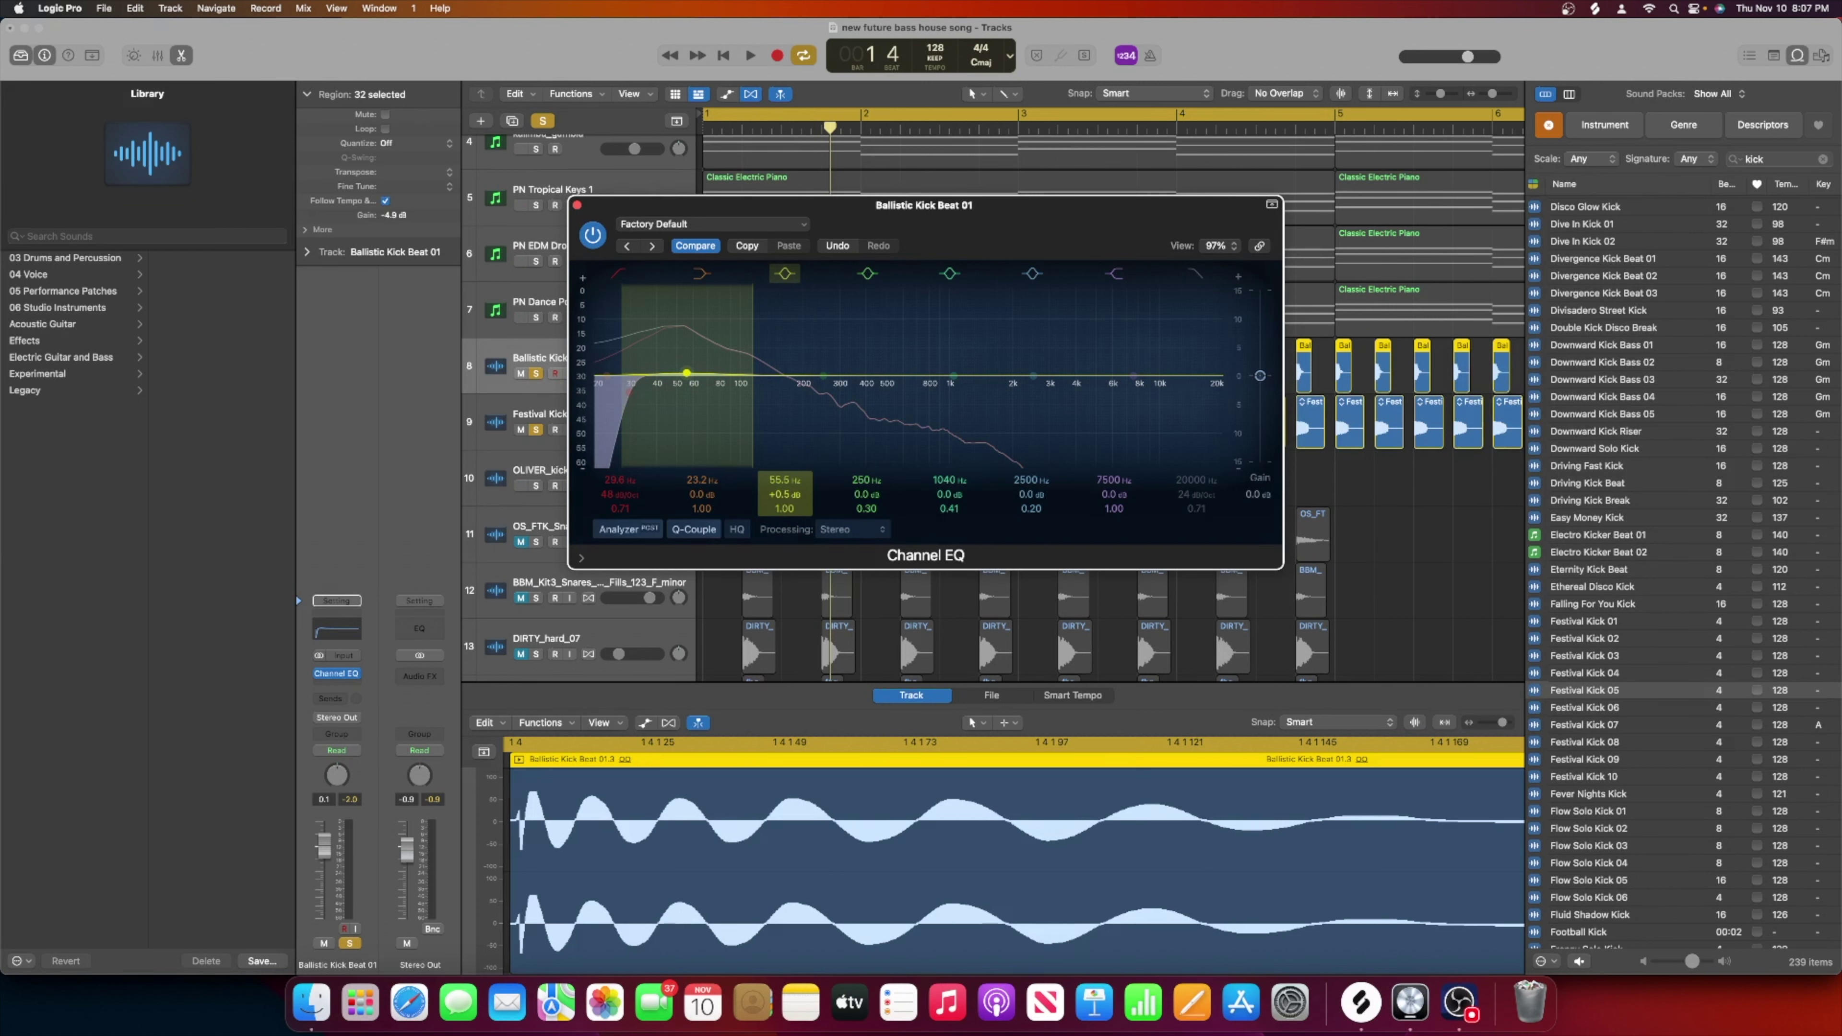
drag(784, 495, 783, 487)
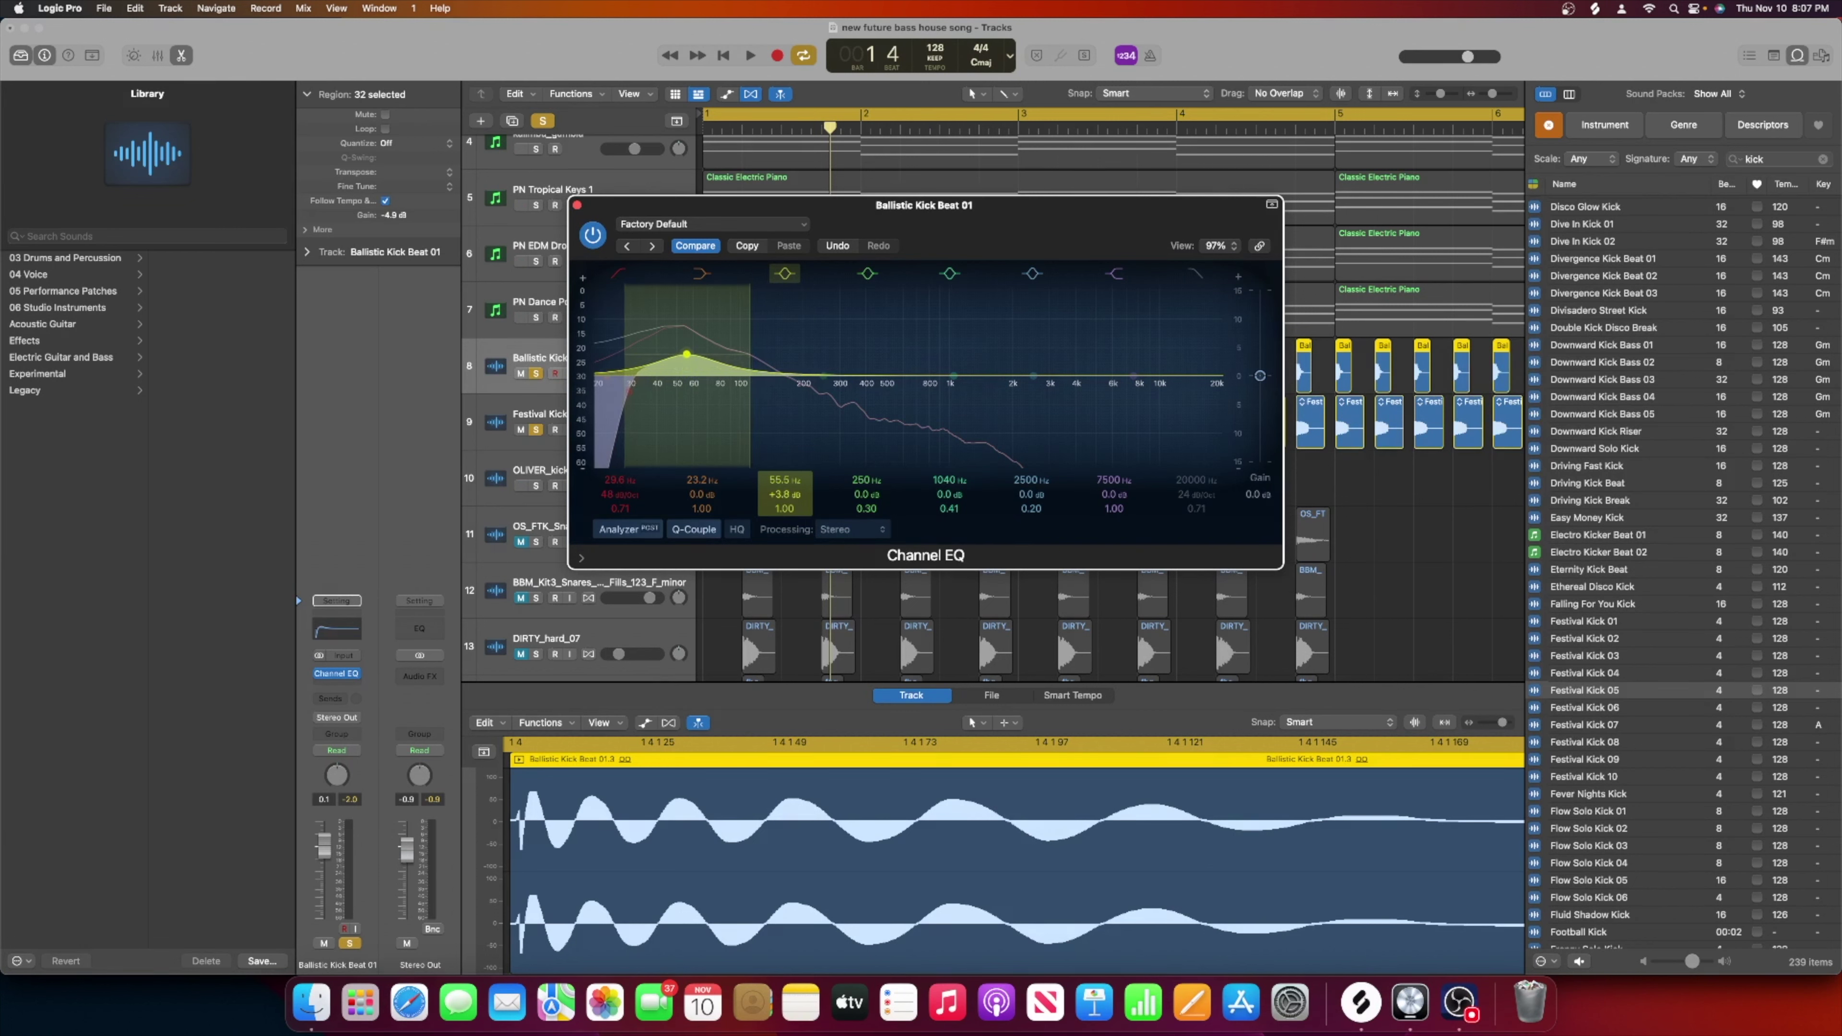
key(space)
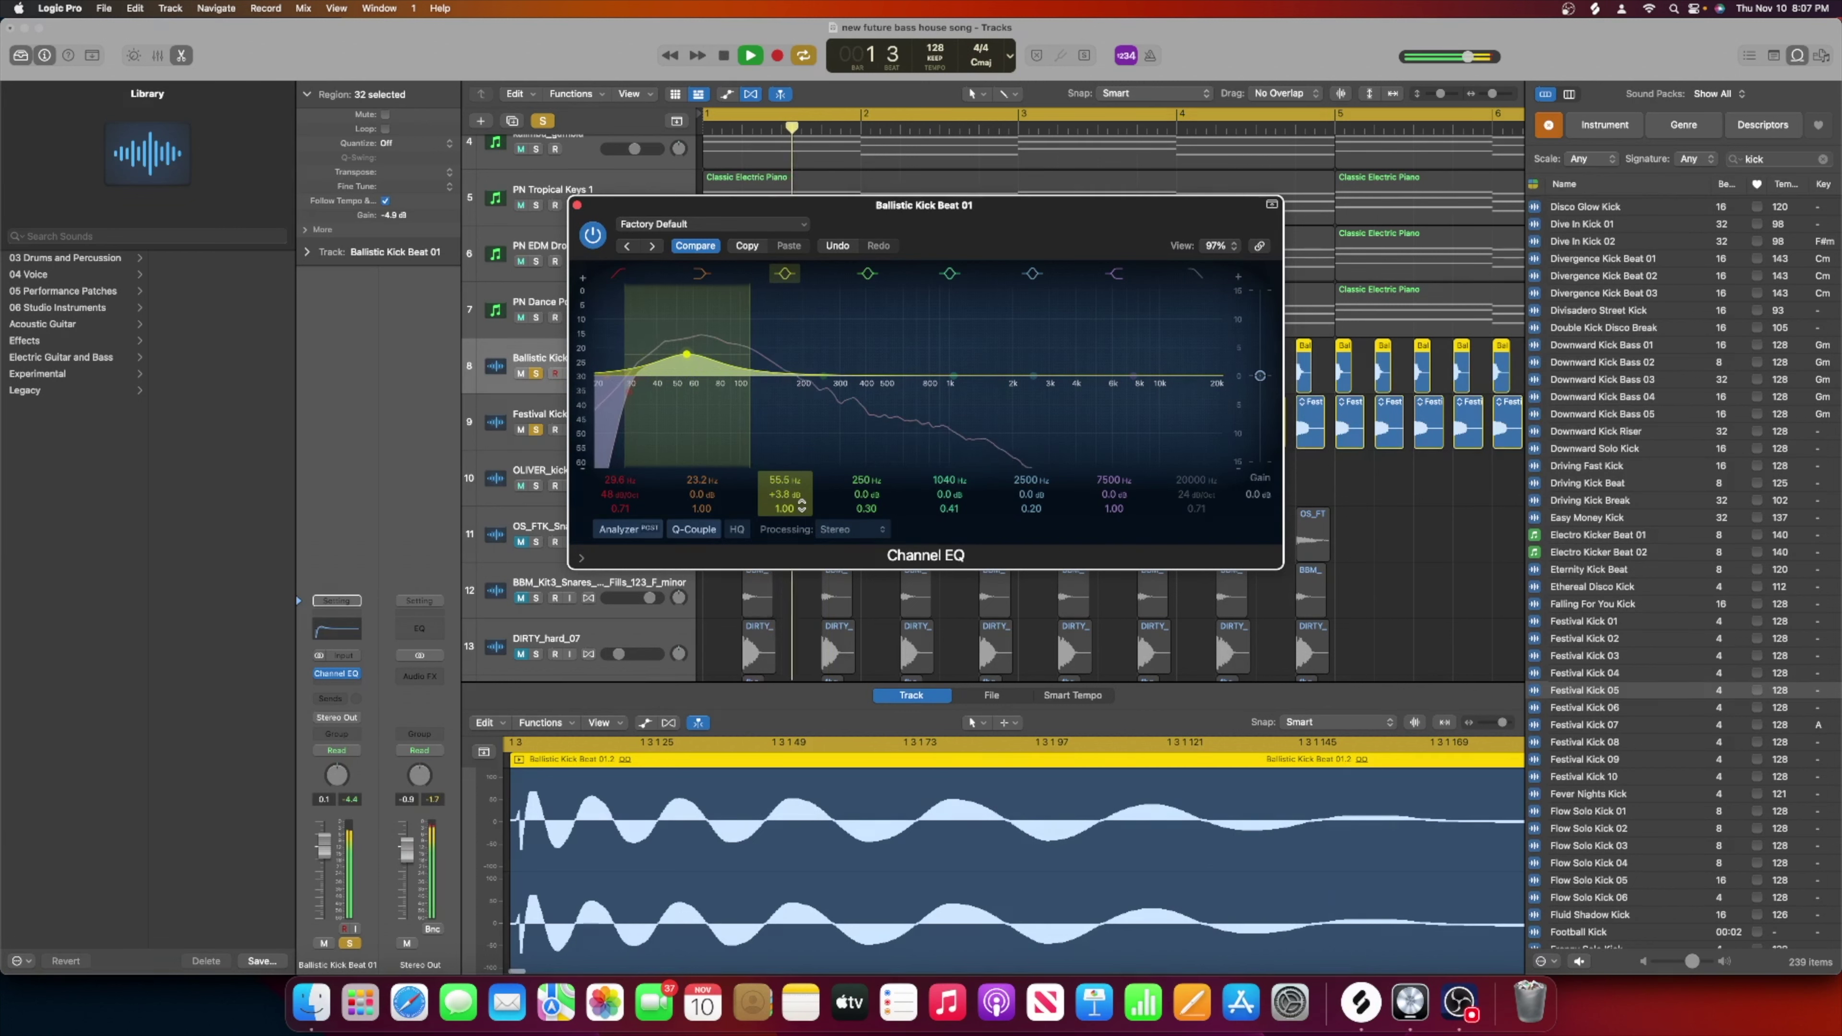
Close the Ballistic Kick's EQ, then add a Channel EQ to the Festival Kick 05 track and play back.
click(591, 234)
key(space)
click(578, 204)
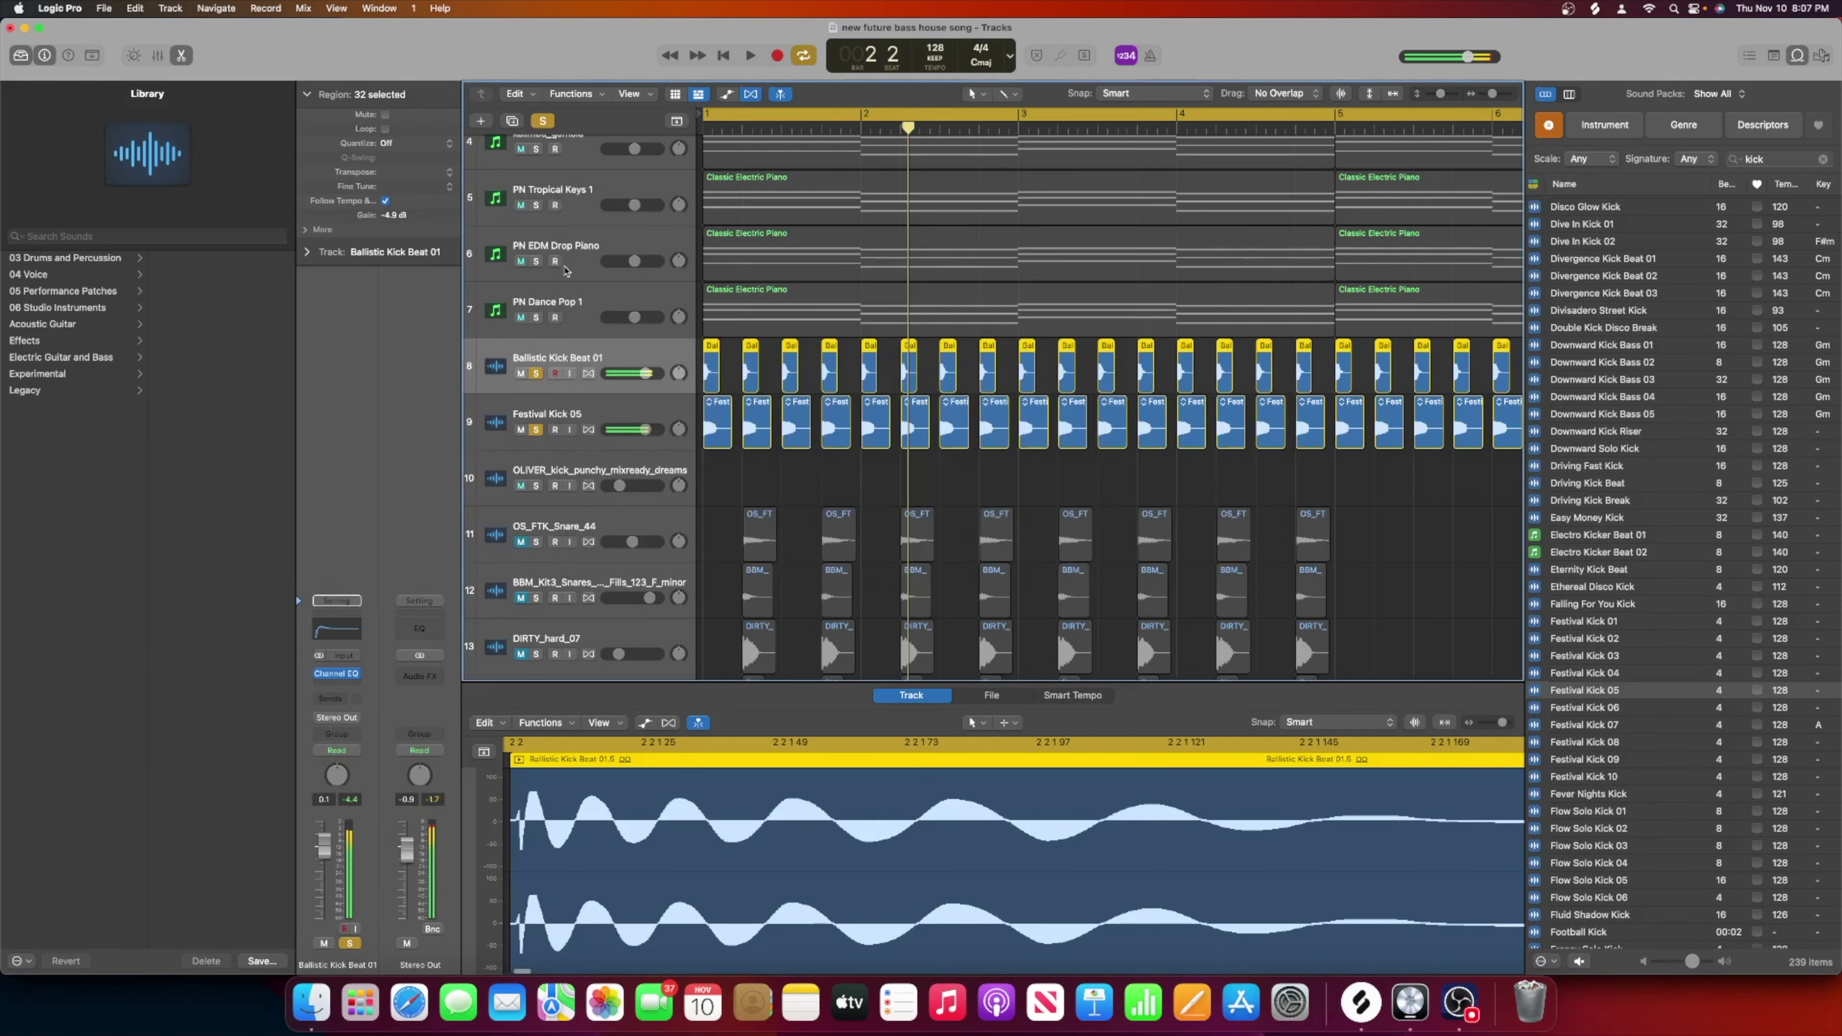
click(597, 414)
click(333, 637)
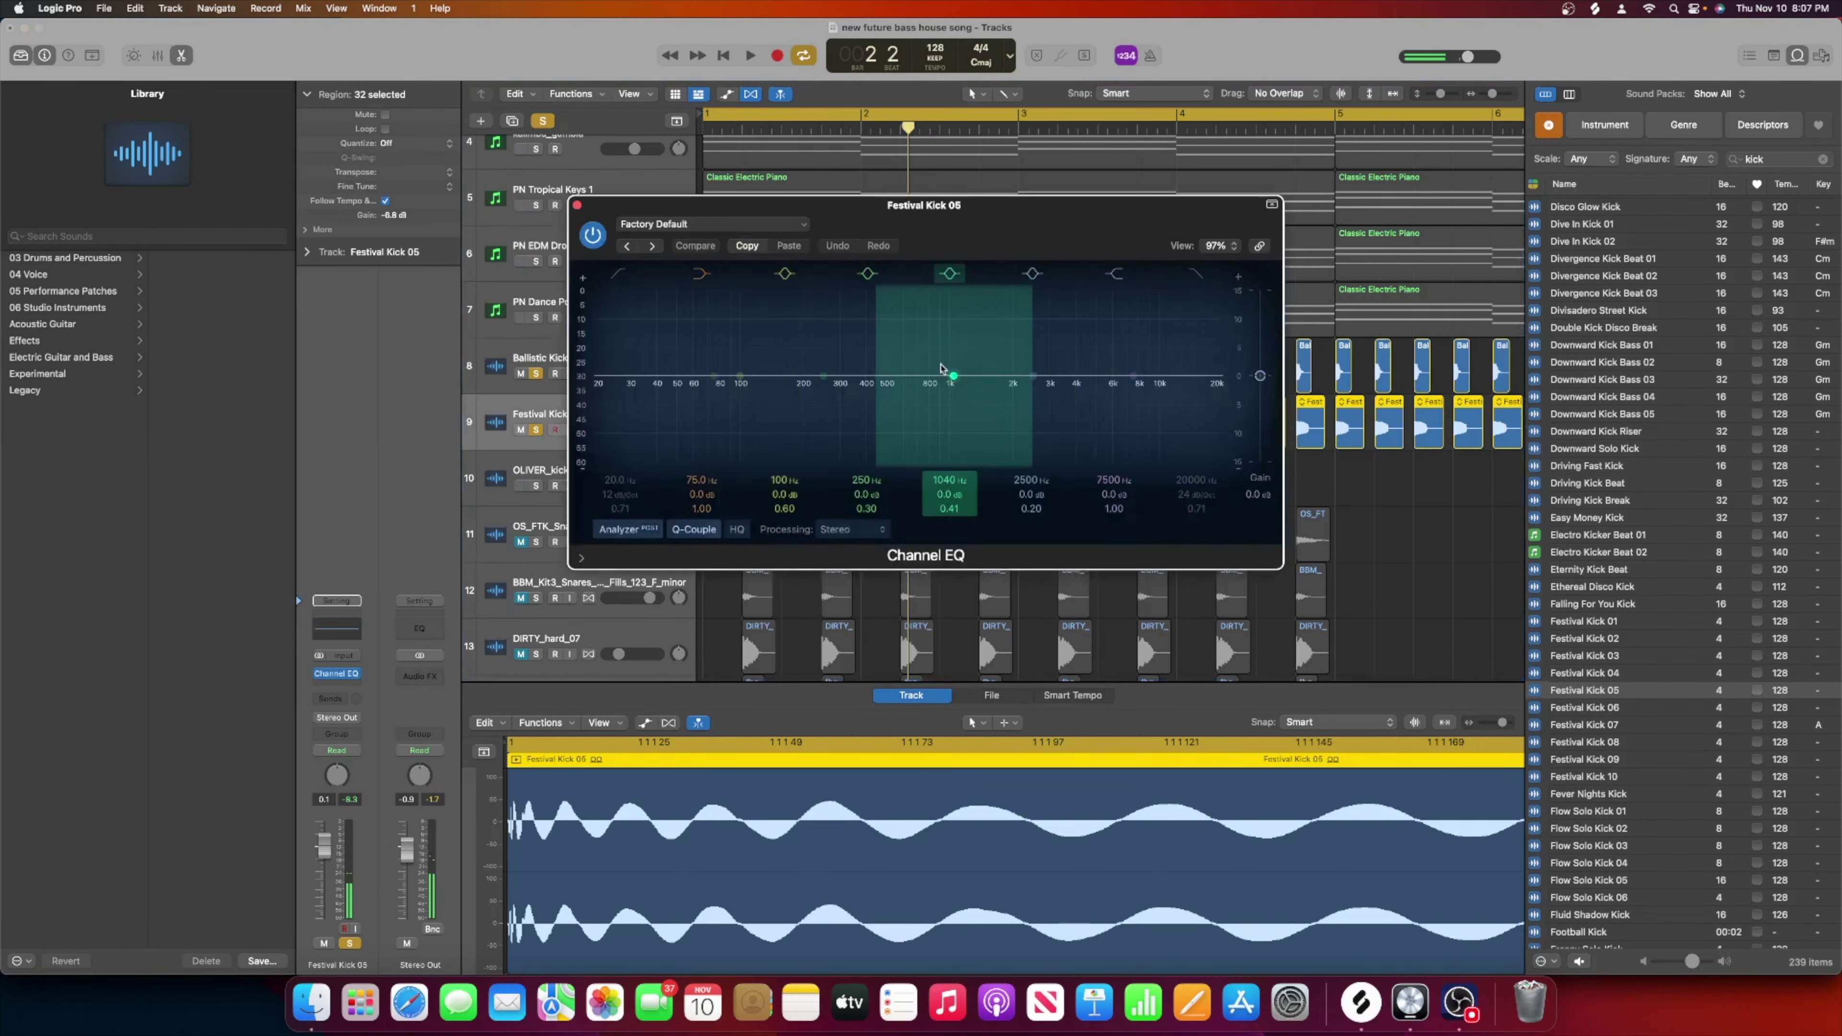
key(space)
Set the EQ's 1040 Hz peak to 860 Hz, +0.1 dB and boost the 2500 Hz peak at 2240 Hz by 3.1 dB with Q 0.54.
mouse_move(953, 376)
mouse_down()
mouse_move(1002, 349)
mouse_move(936, 375)
mouse_up()
key(space)
click(1034, 376)
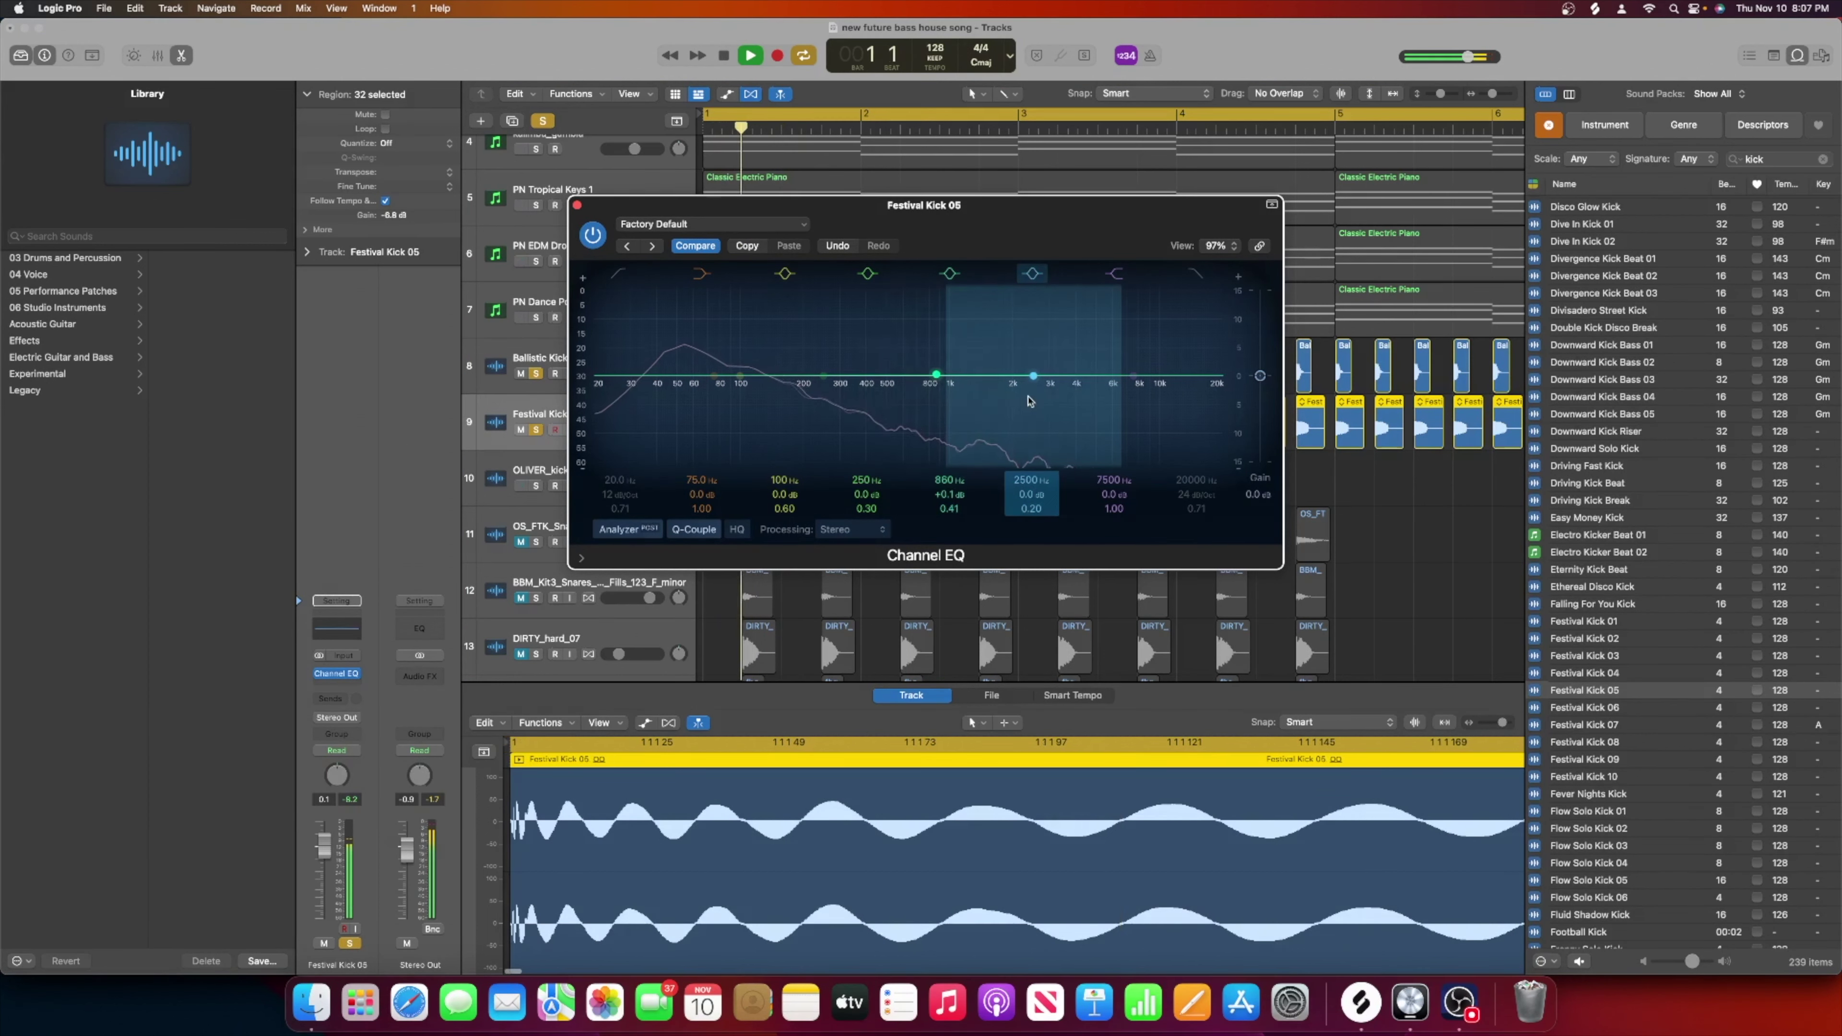
mouse_move(1039, 384)
mouse_down()
mouse_move(1011, 376)
mouse_move(1024, 359)
mouse_up()
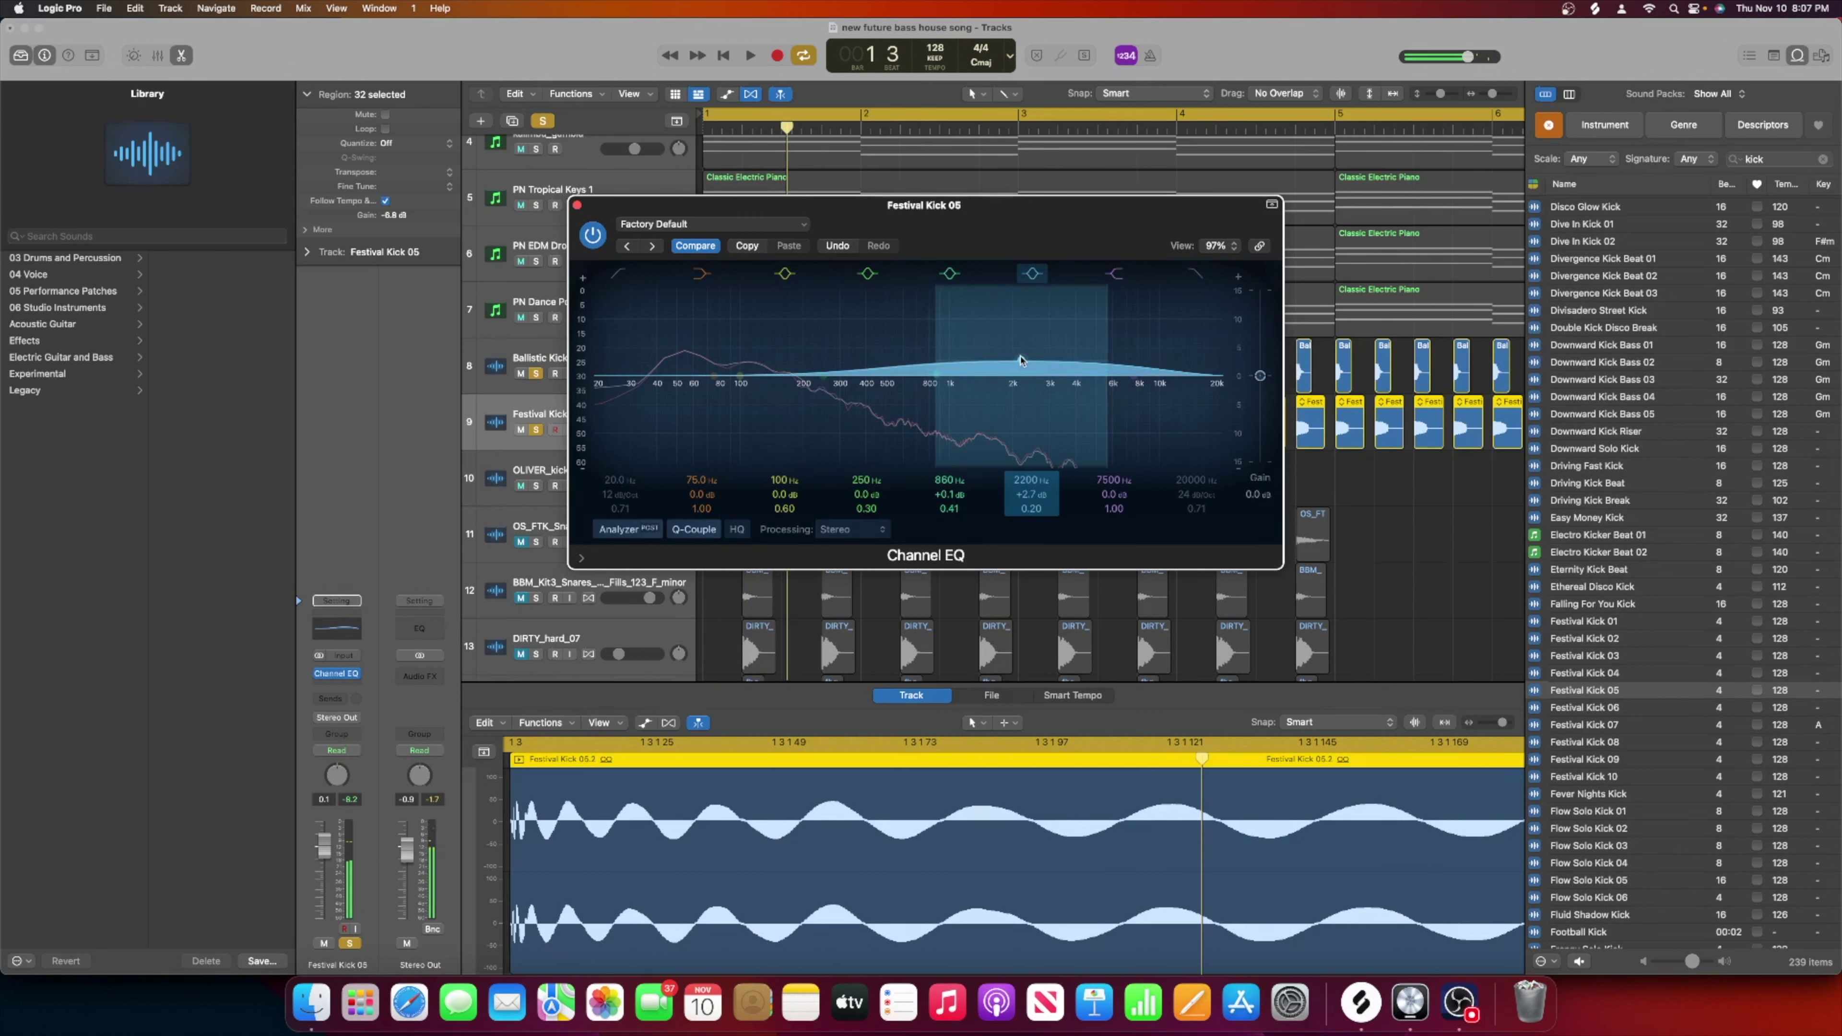
key(space)
drag(1030, 508, 1031, 492)
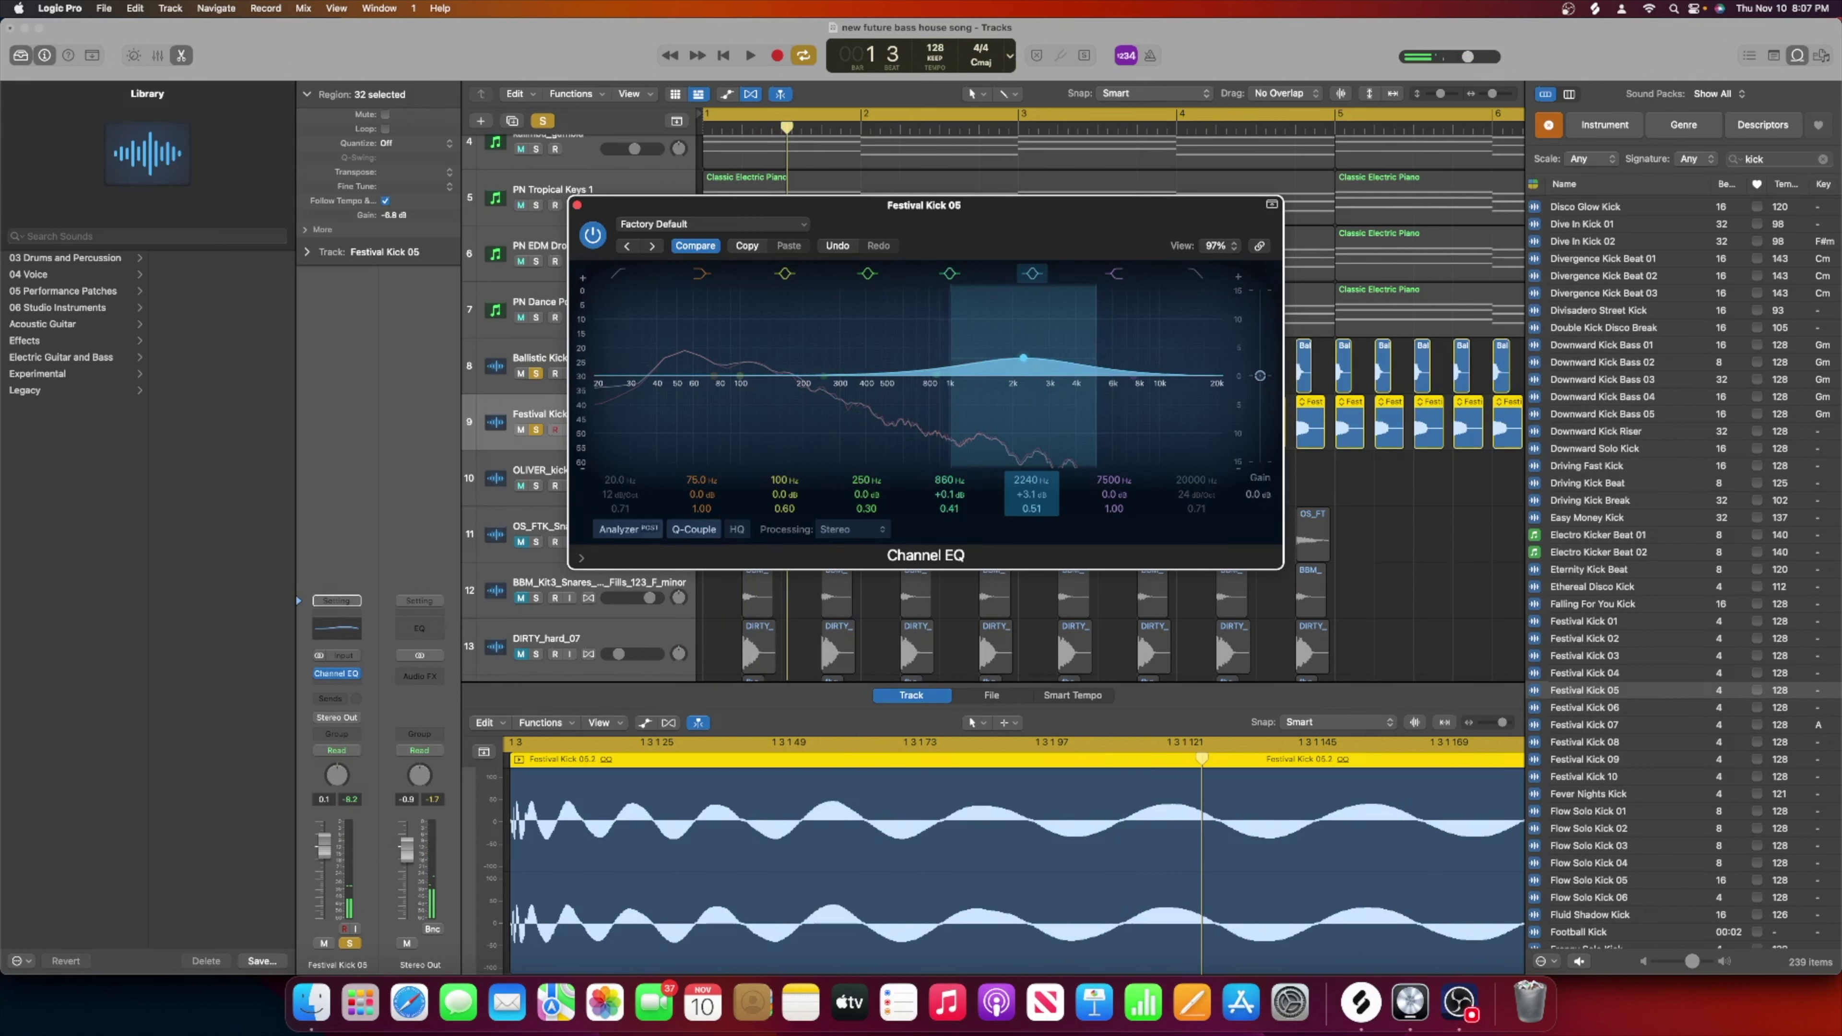
key(space)
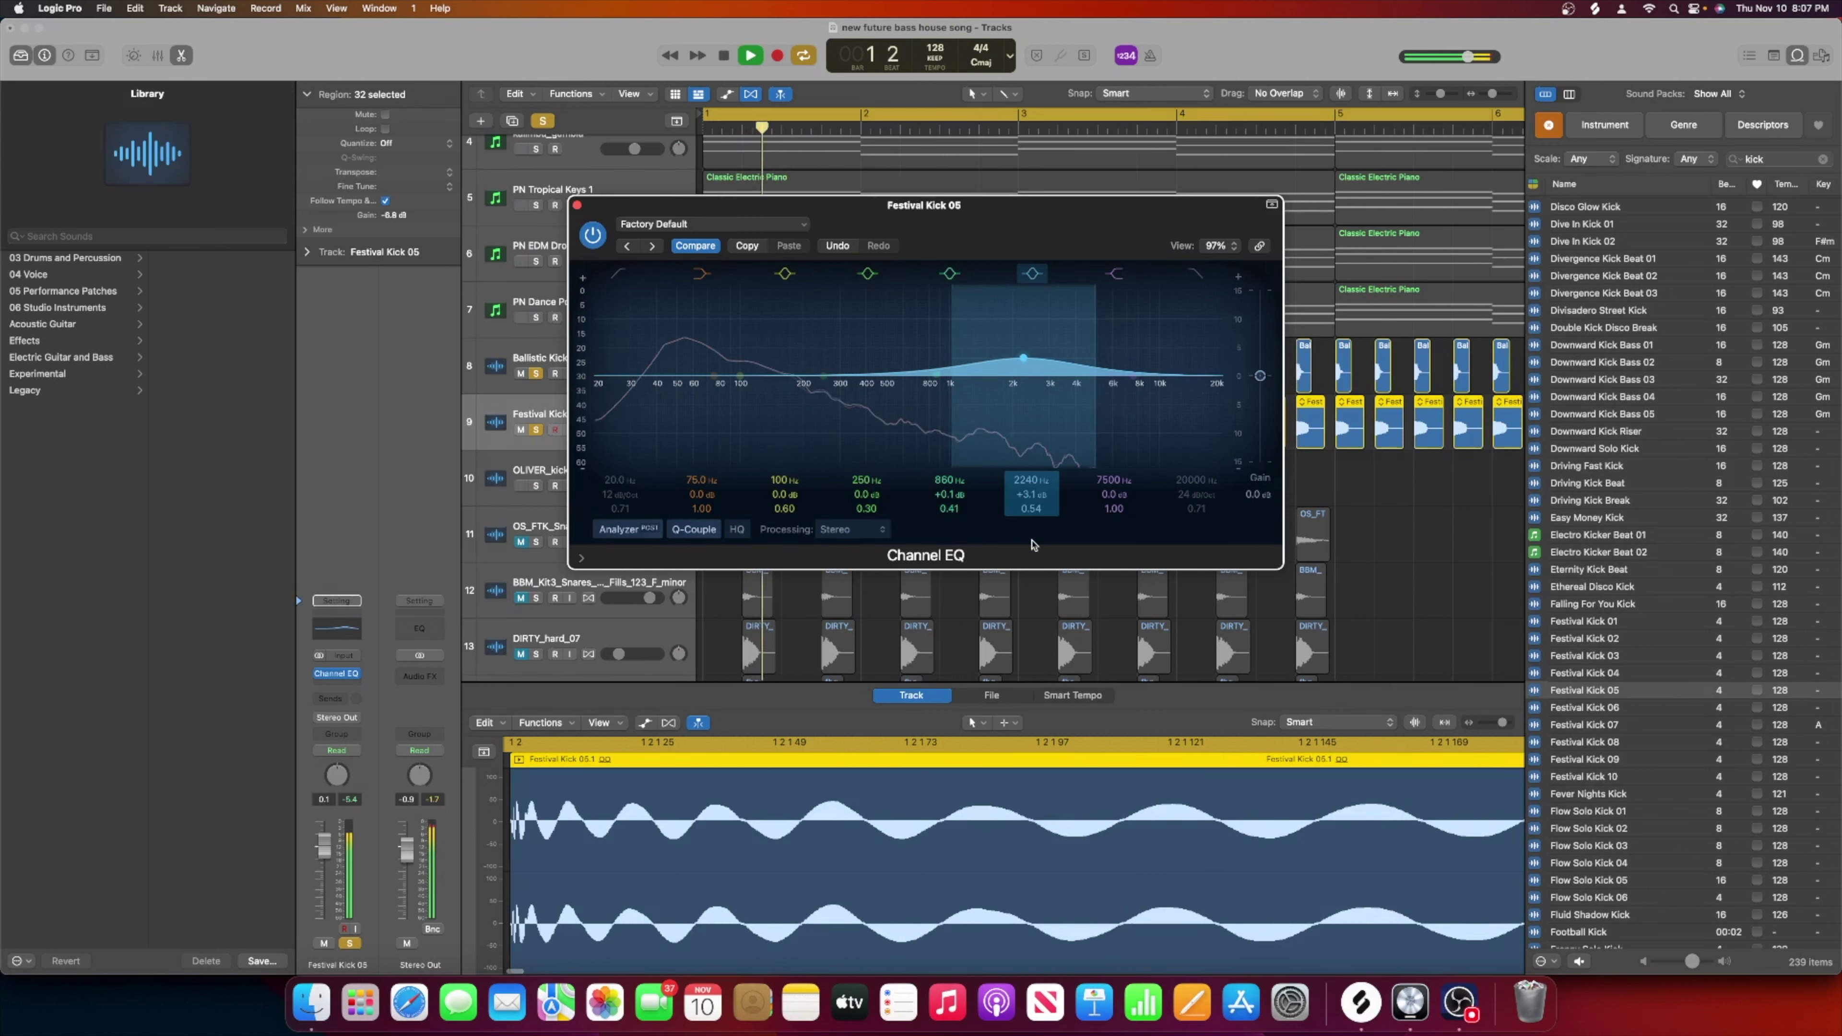
Unsolo the Ballistic Kick track and audition Festival Kick 05 with its EQ's low cut enabled at 424 Hz, 48 dB/Oct.
click(544, 392)
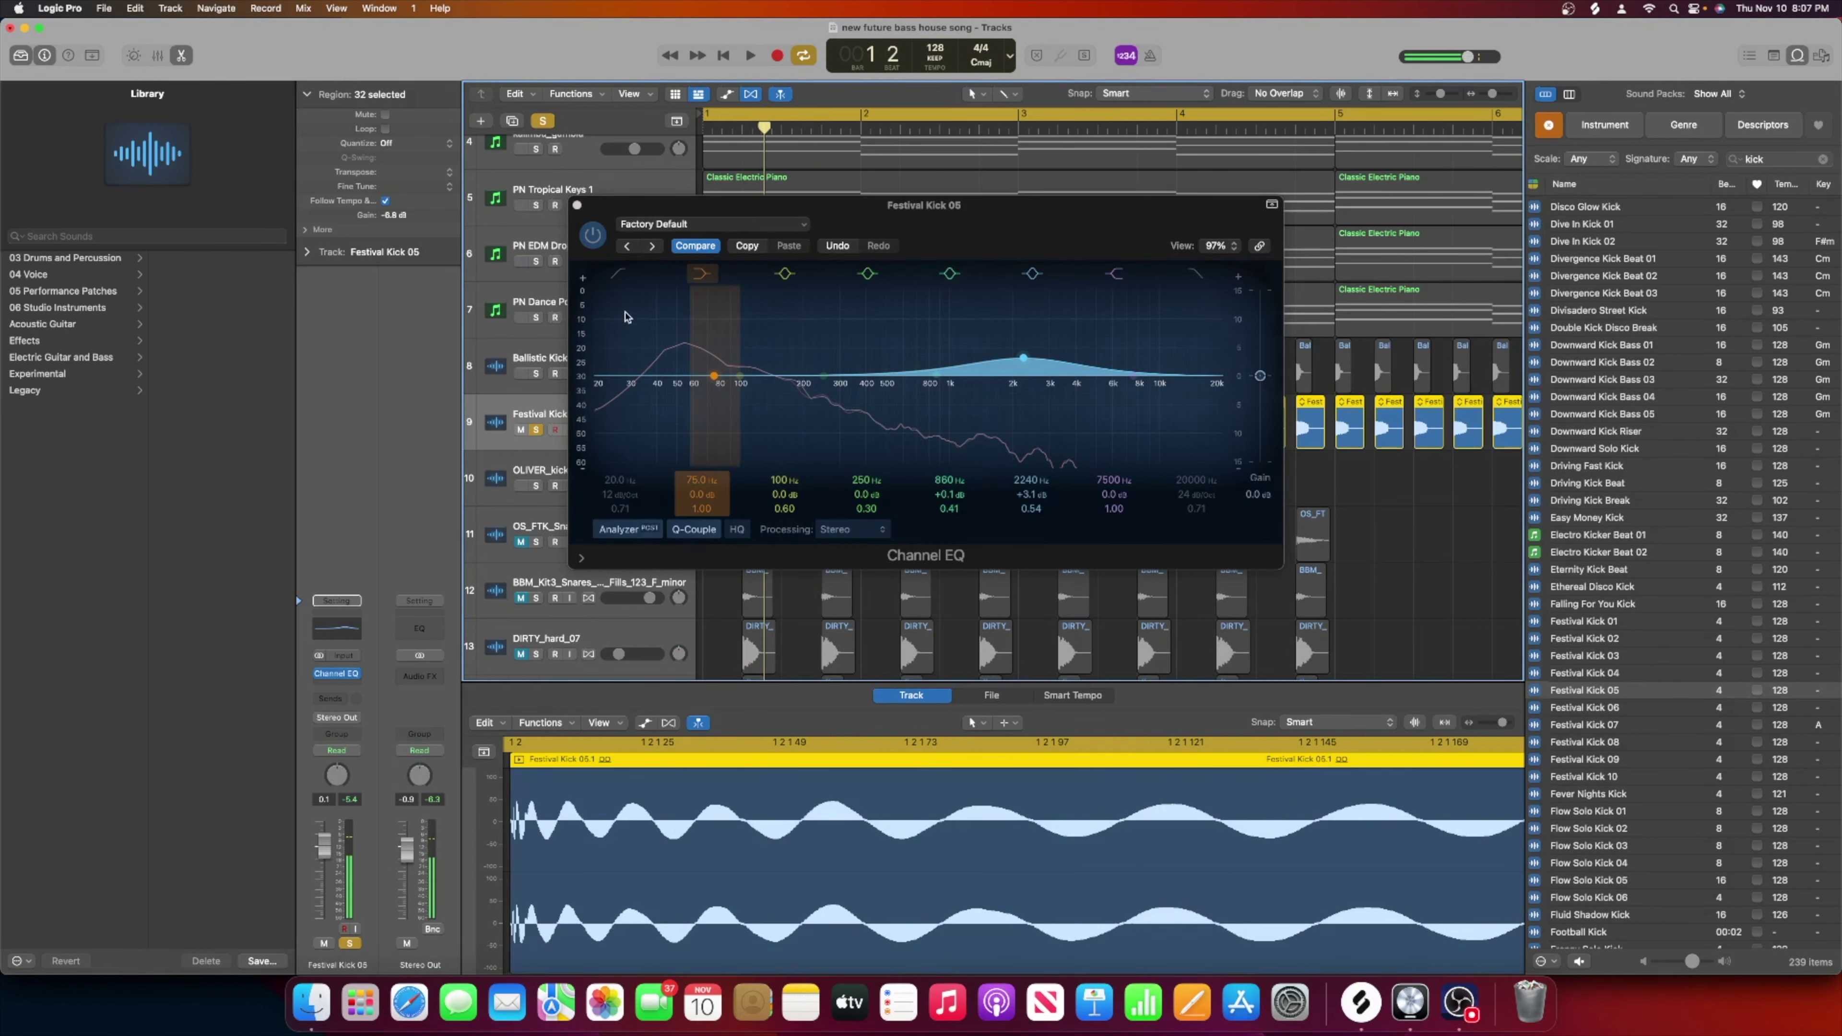
click(618, 274)
drag(620, 494, 615, 395)
key(space)
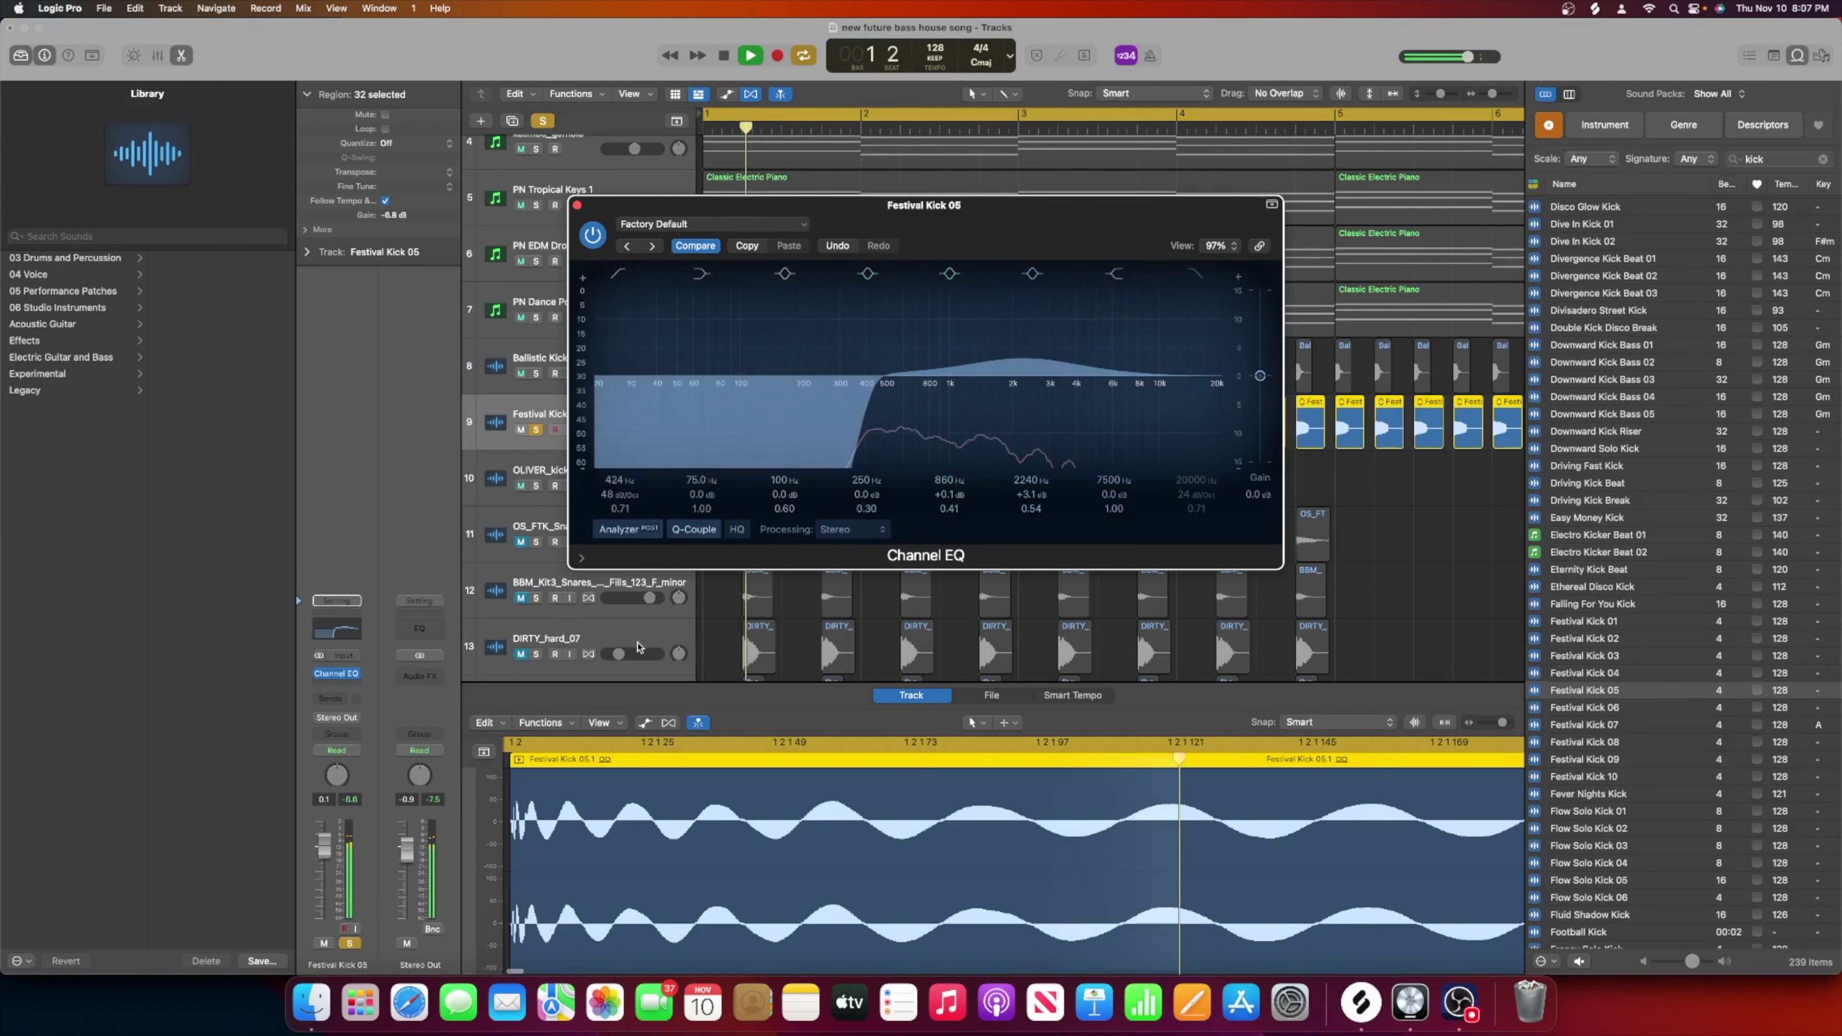
Set the 2240 Hz peak to 6500 Hz and +0.2 dB, and the 860 Hz peak to 1290 Hz, +4.6 dB, Q 1.00.
key(space)
drag(1022, 359, 1121, 385)
key(space)
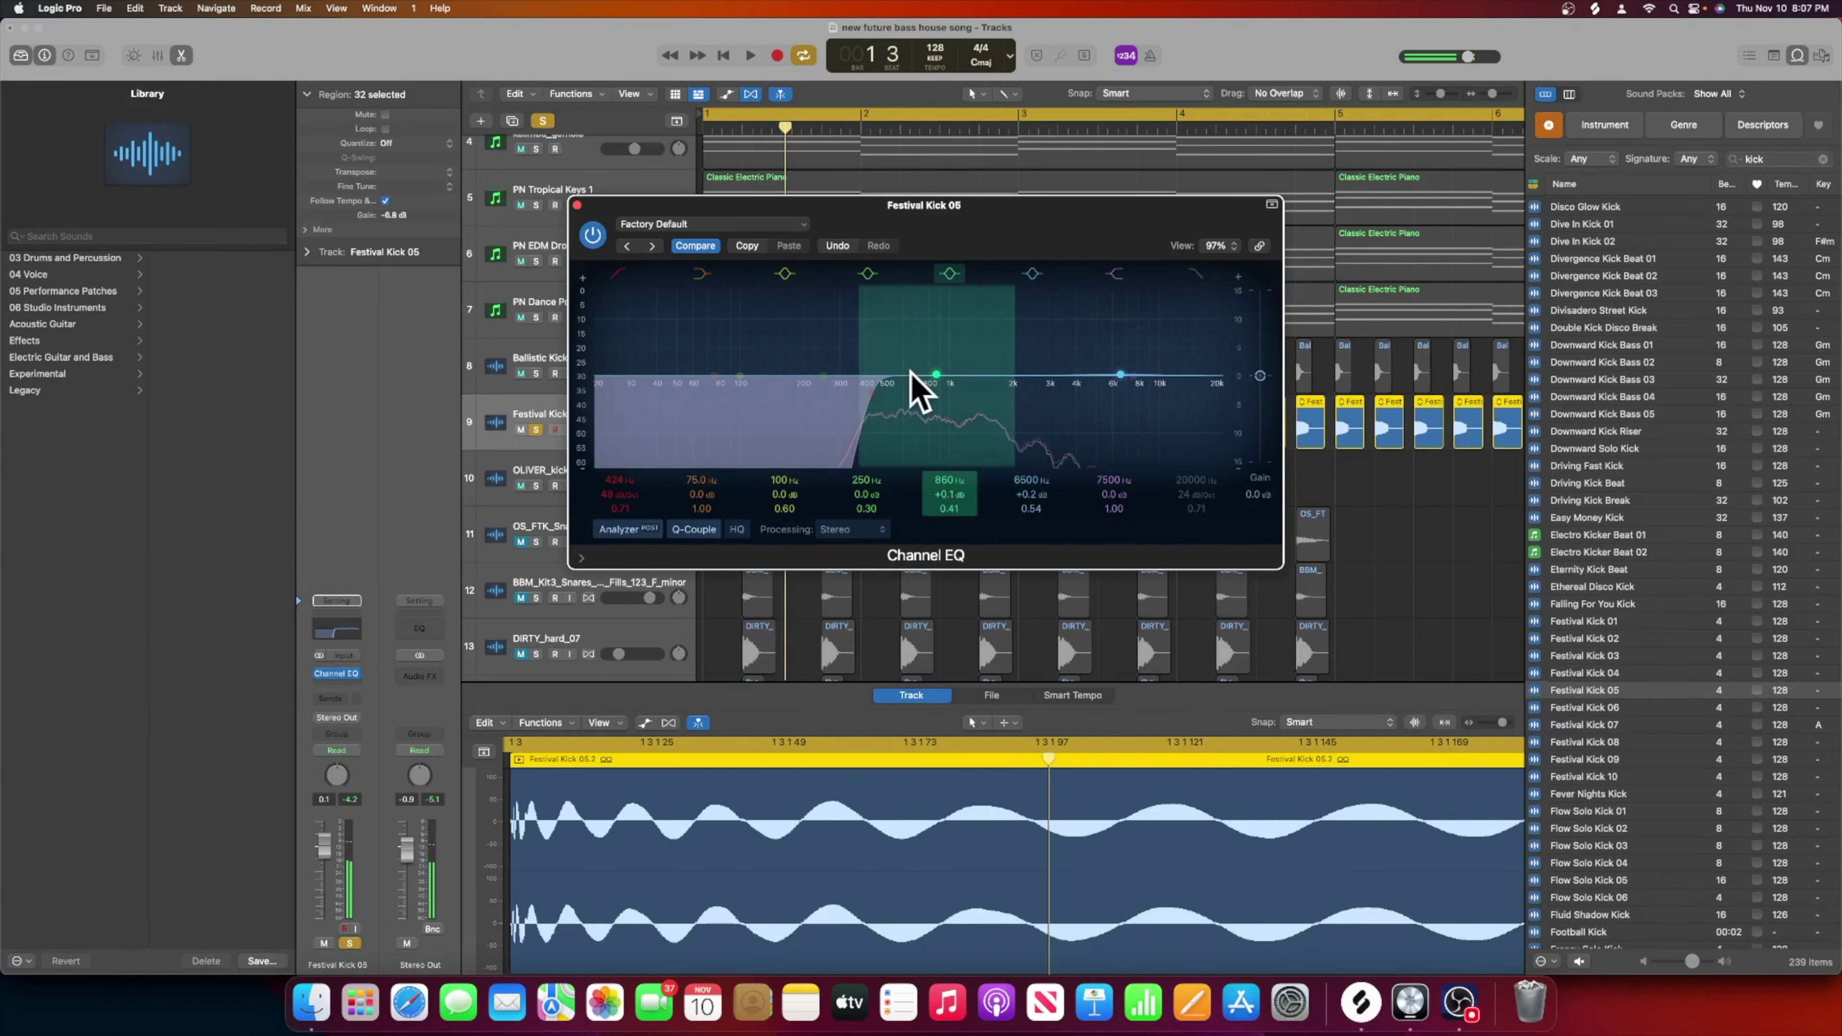
drag(938, 375, 972, 349)
key(space)
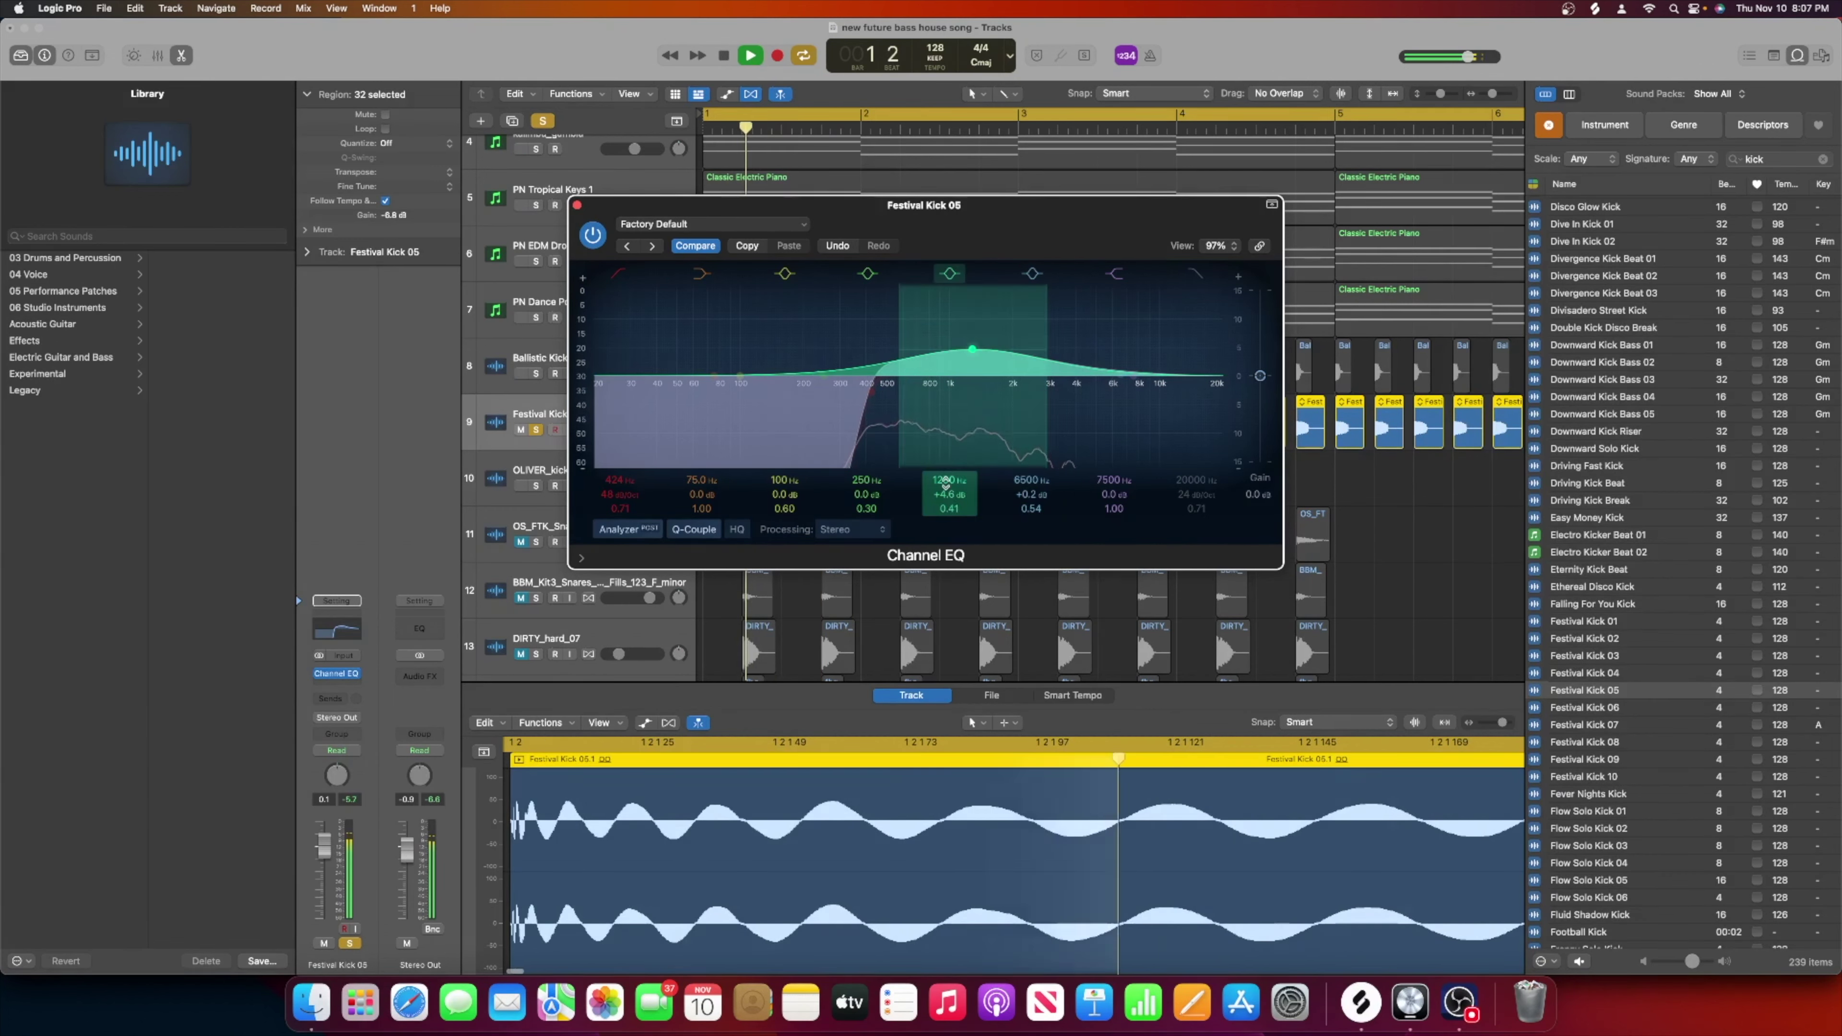
drag(946, 508, 946, 492)
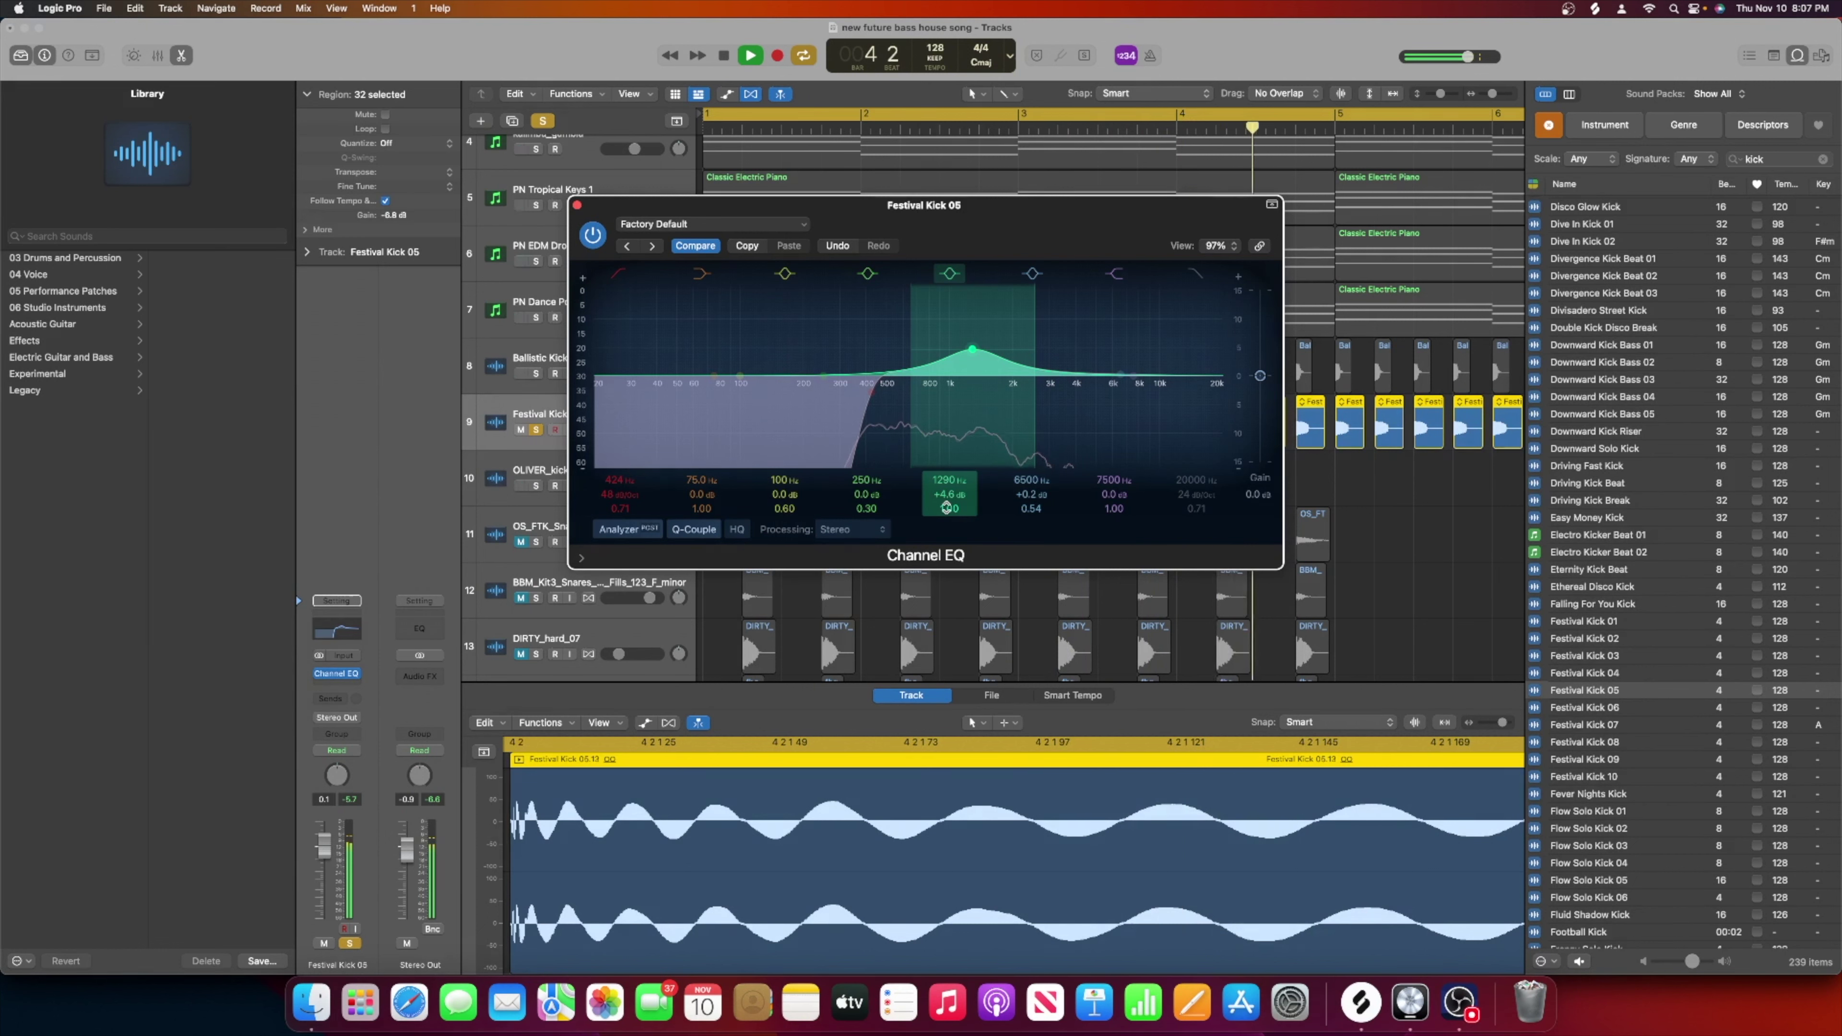
Disable the low cut in Festival Kick 05's EQ, stop playback and close the EQ.
click(624, 273)
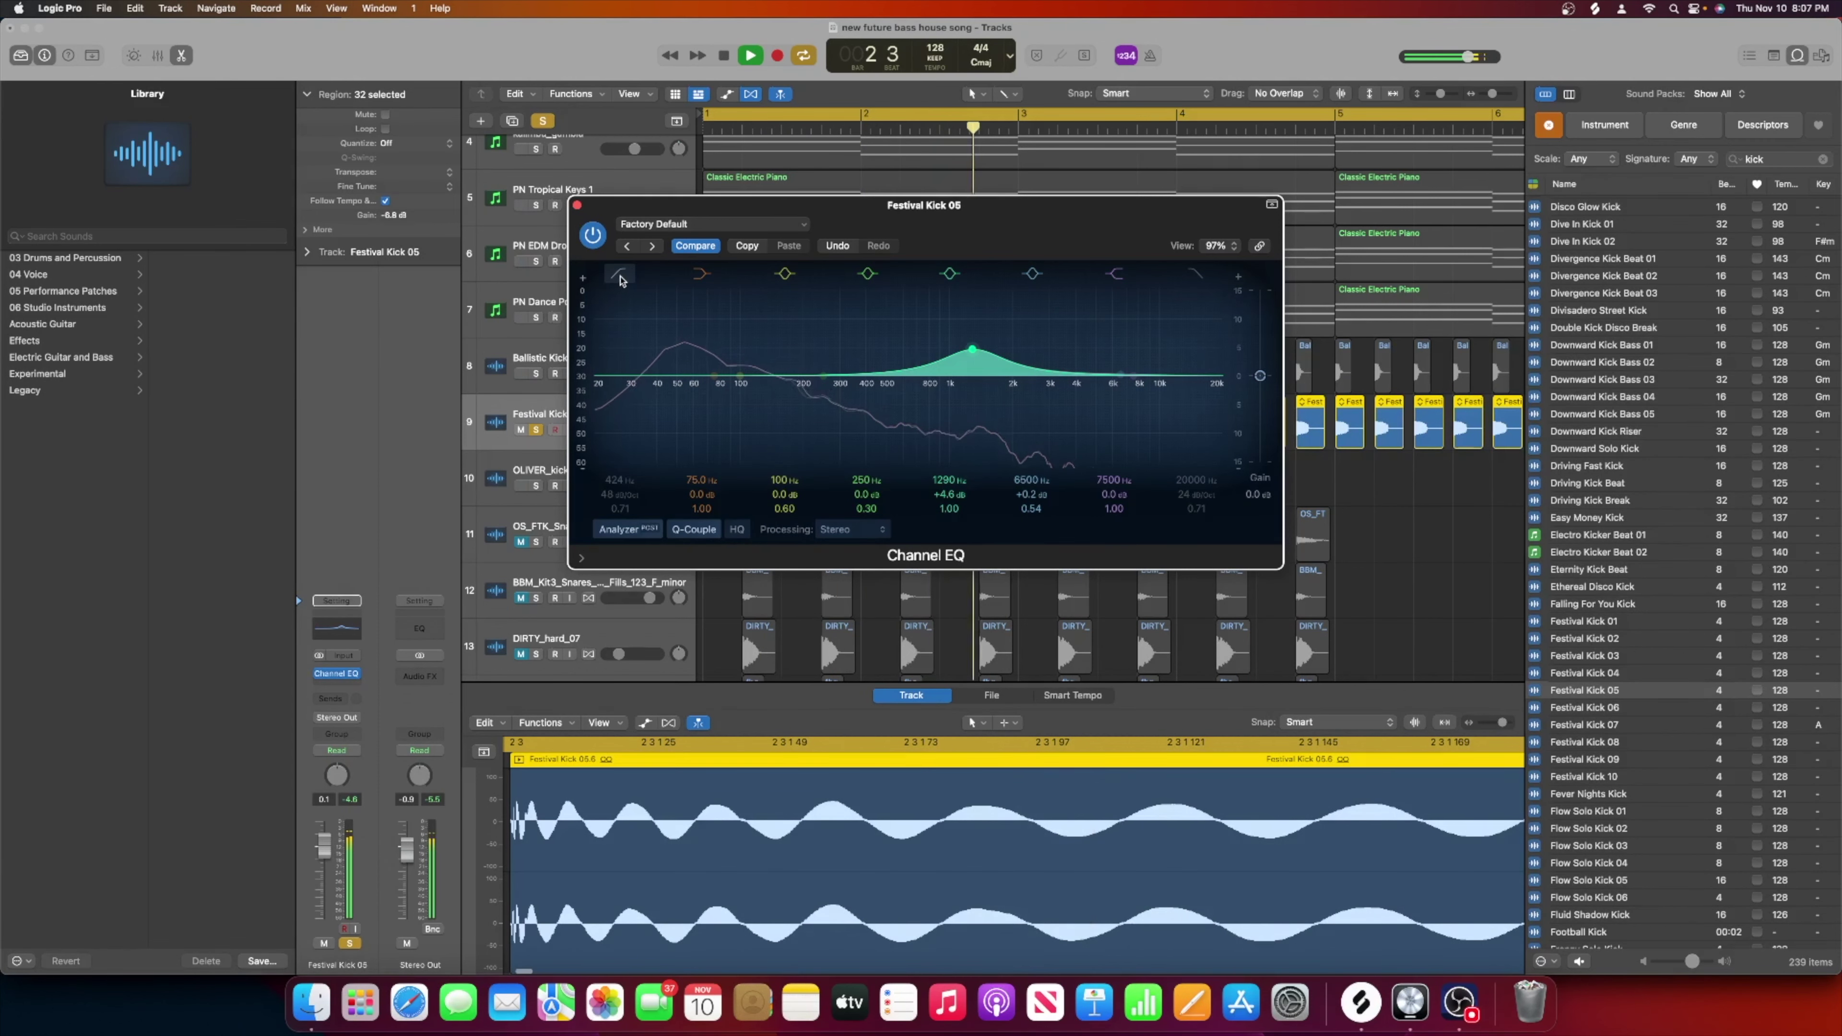
key(space)
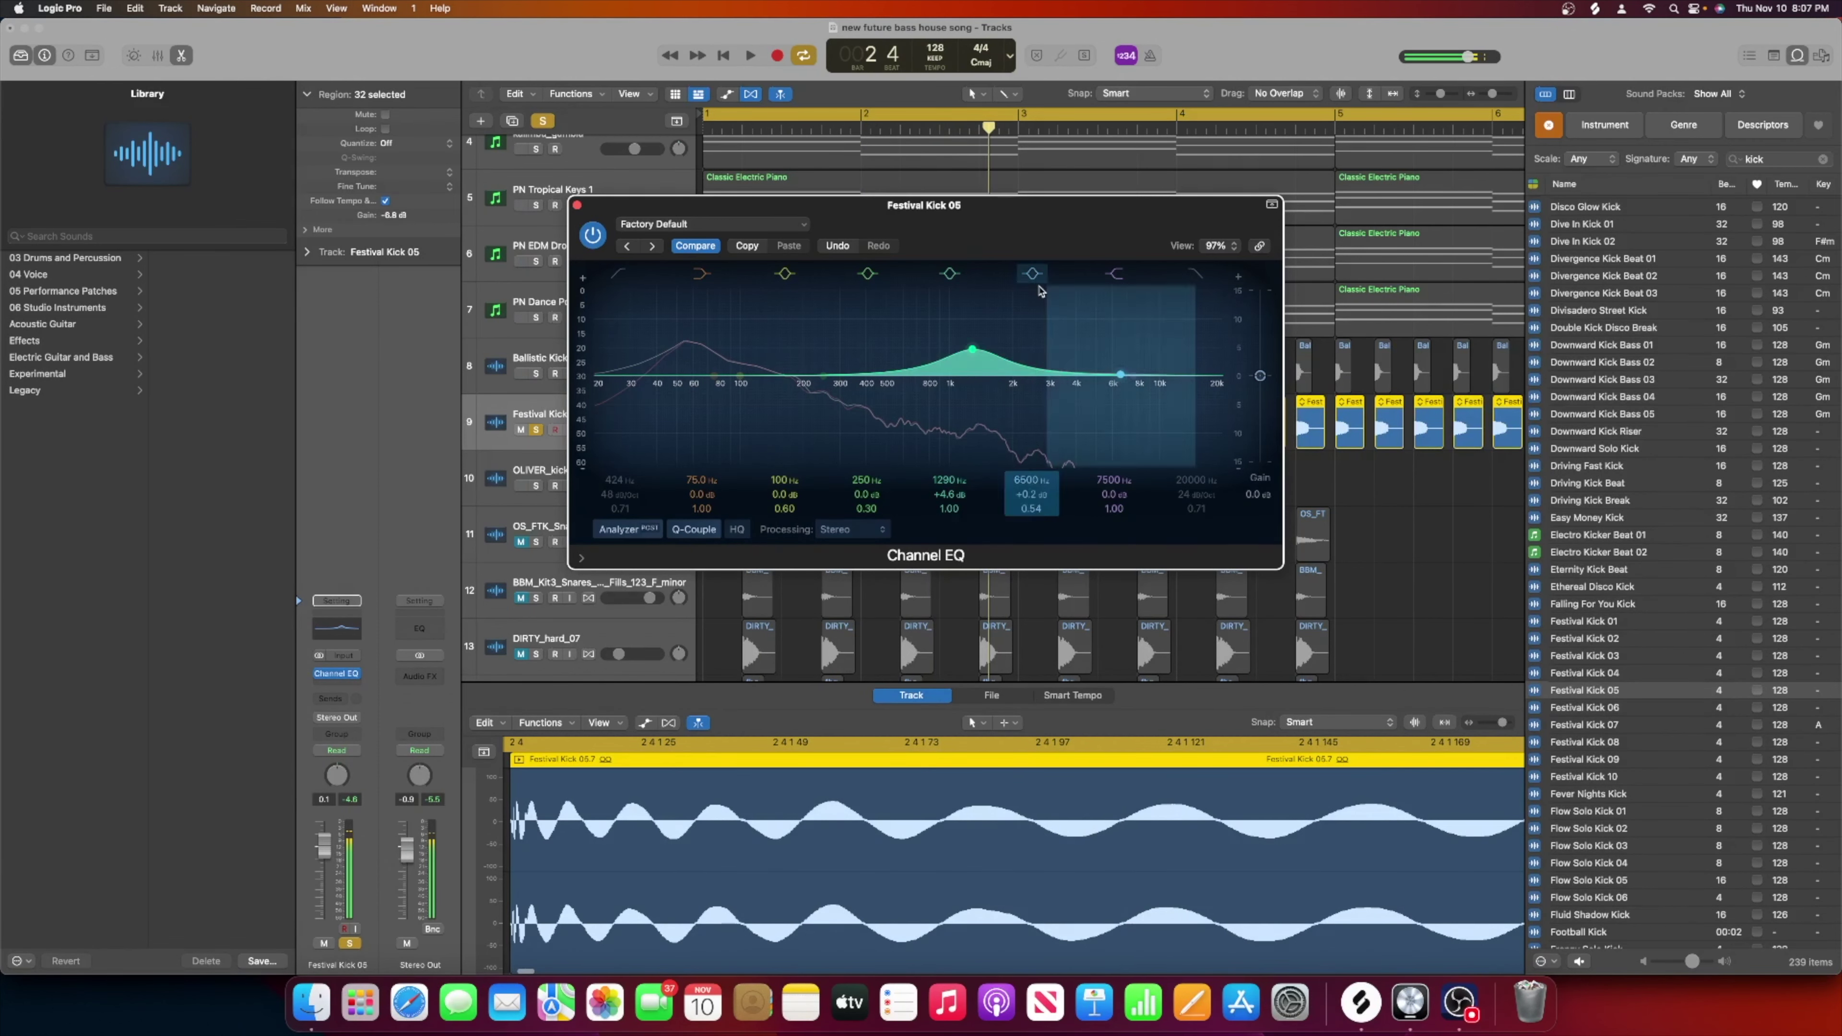
click(577, 205)
Hide the loop browser and copy all Festival Kick 05 regions onto the OLIVER_kick_punchy_mixready_dreams track at the same positions.
scroll(1088, 399, right, 5)
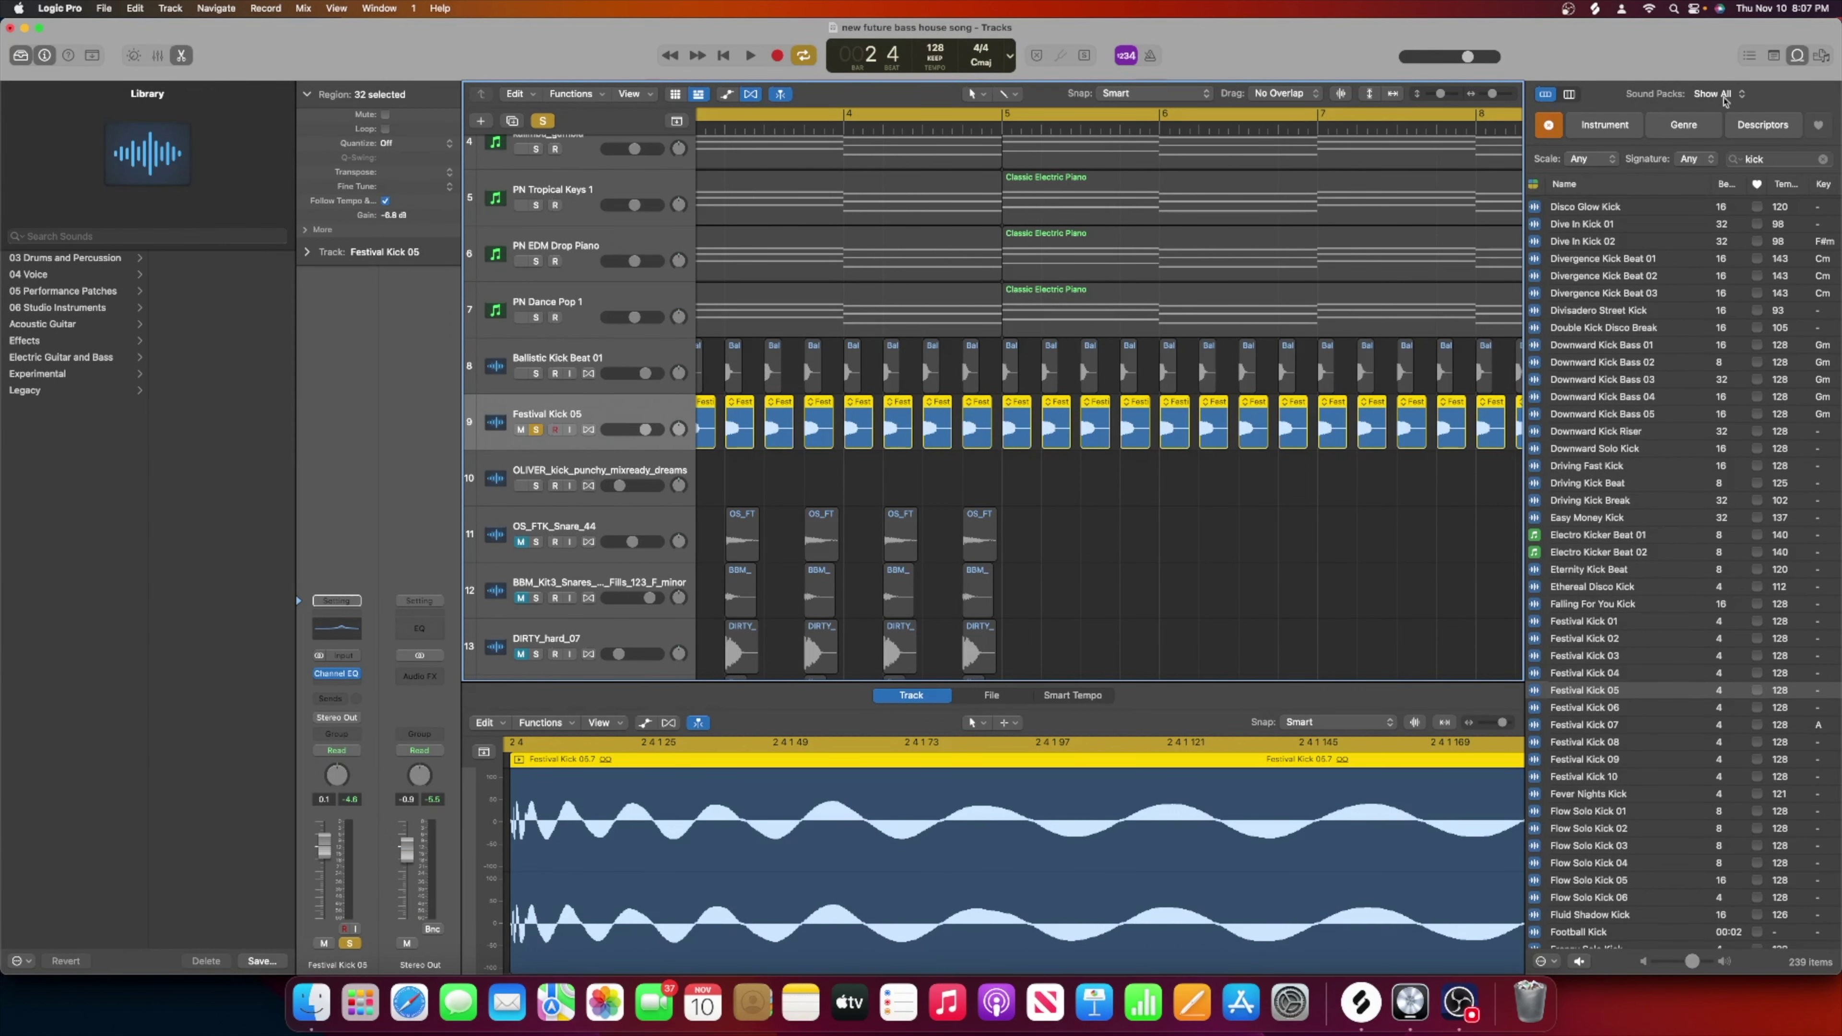
click(1794, 58)
scroll(1514, 310, down, 3)
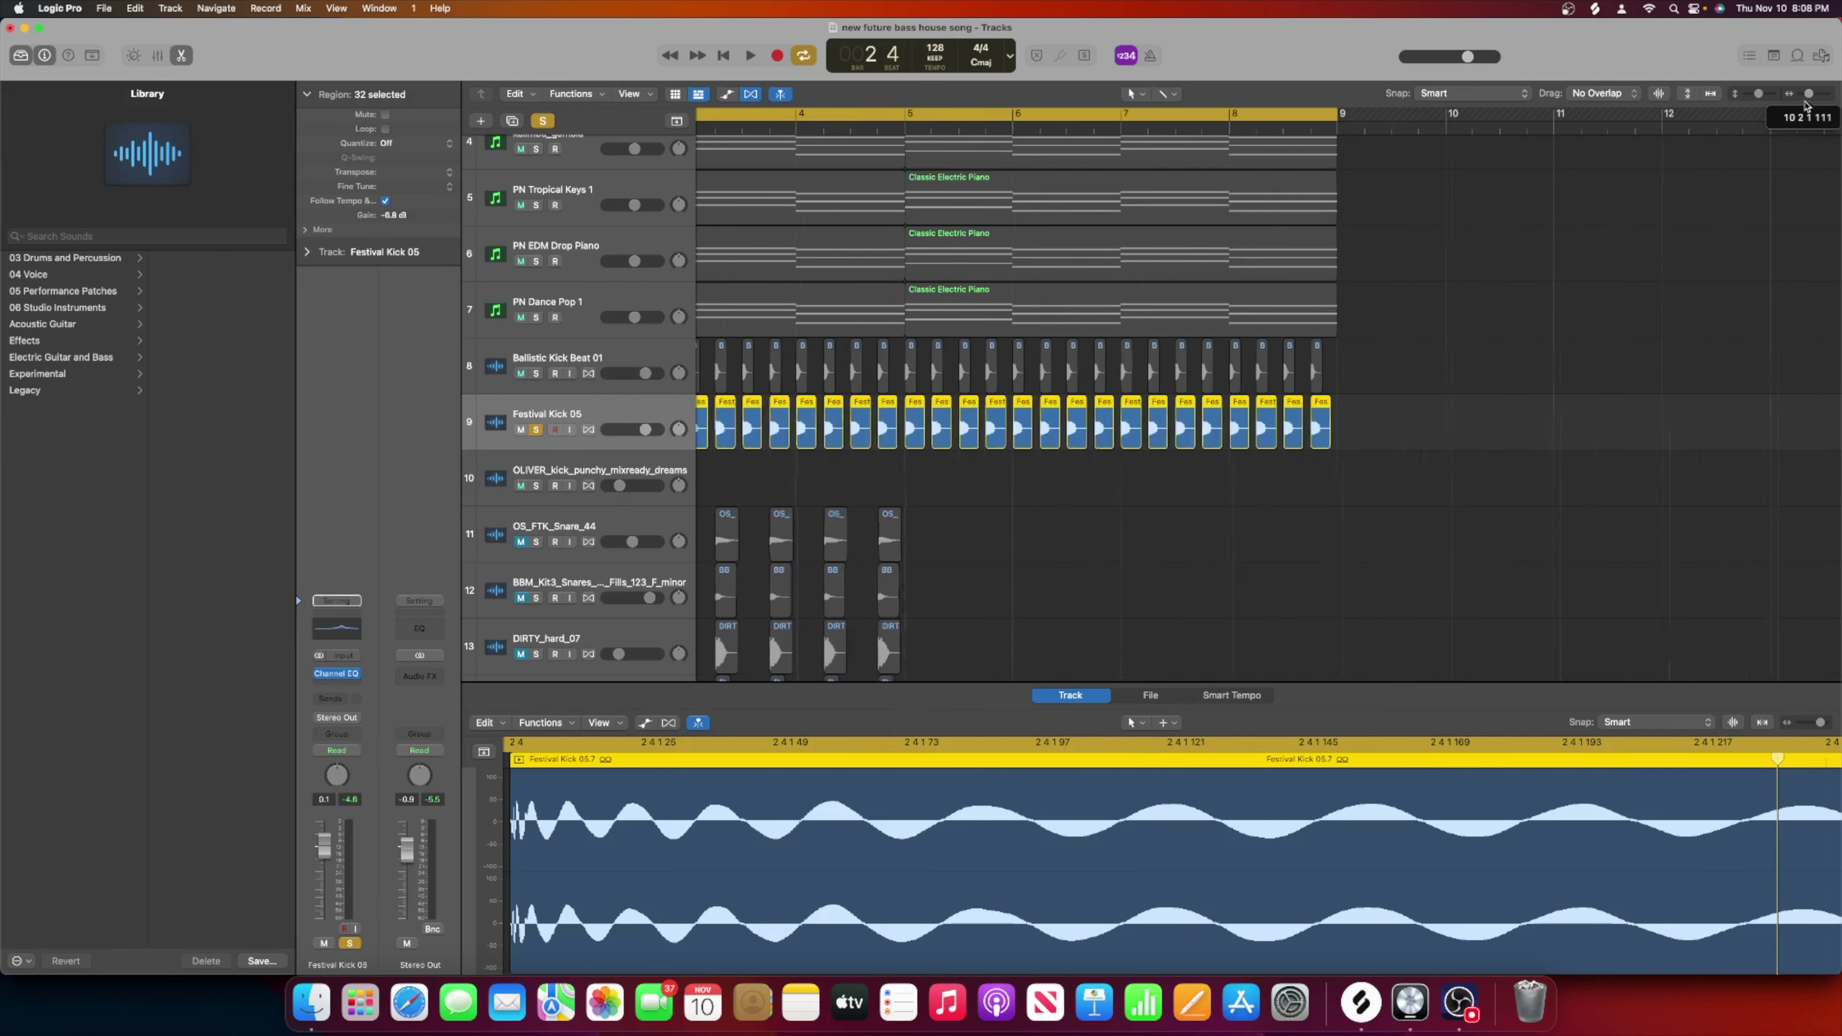
scroll(860, 534, left, 2)
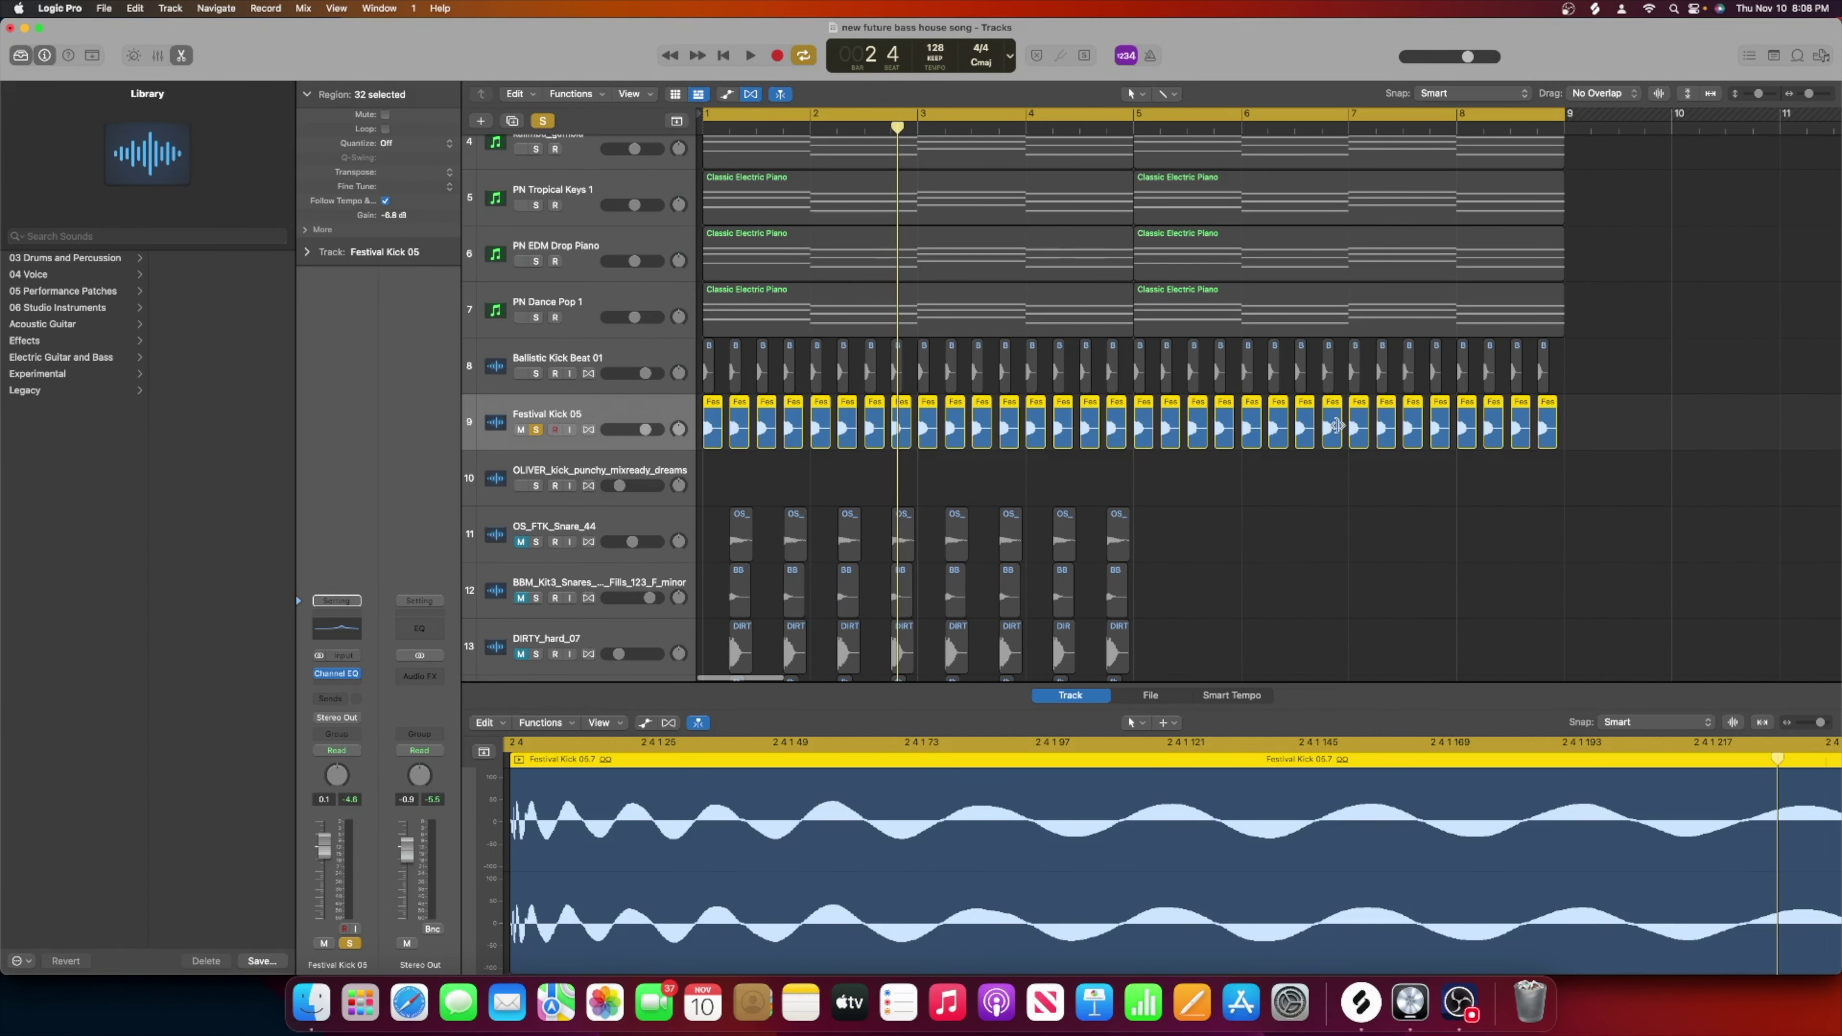
click(710, 409)
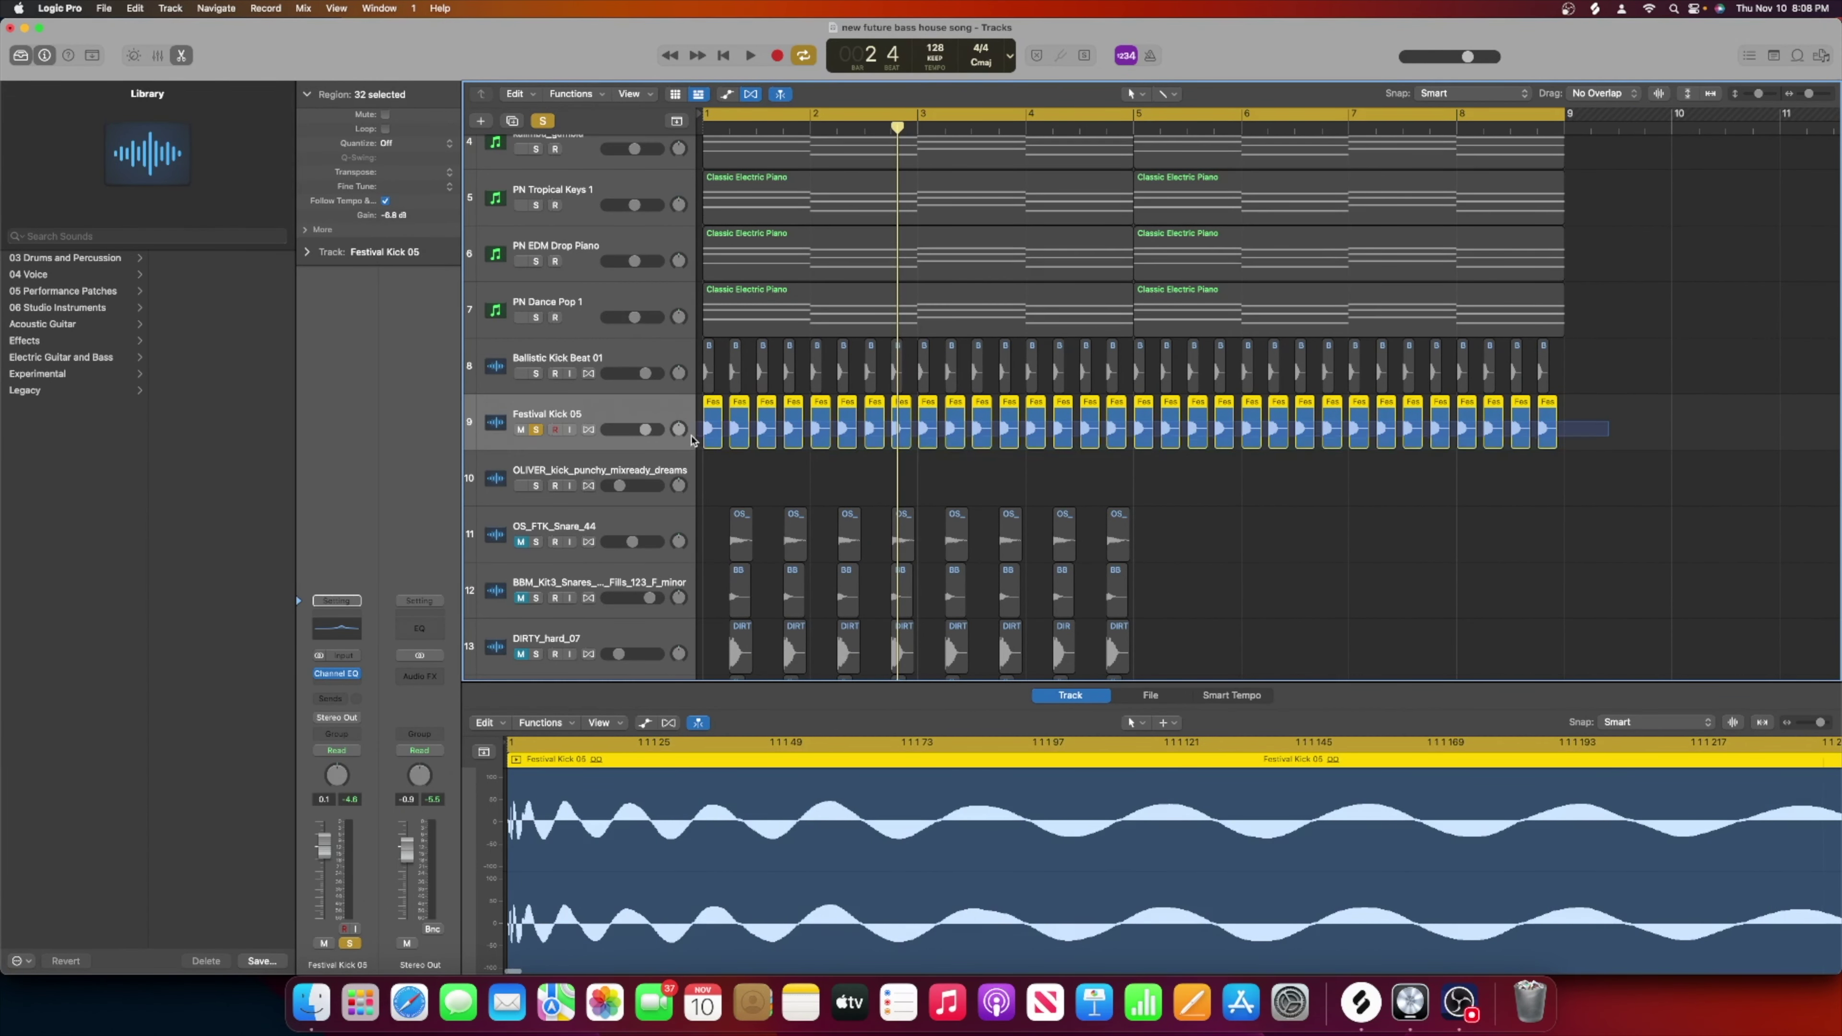
drag(710, 408, 708, 468)
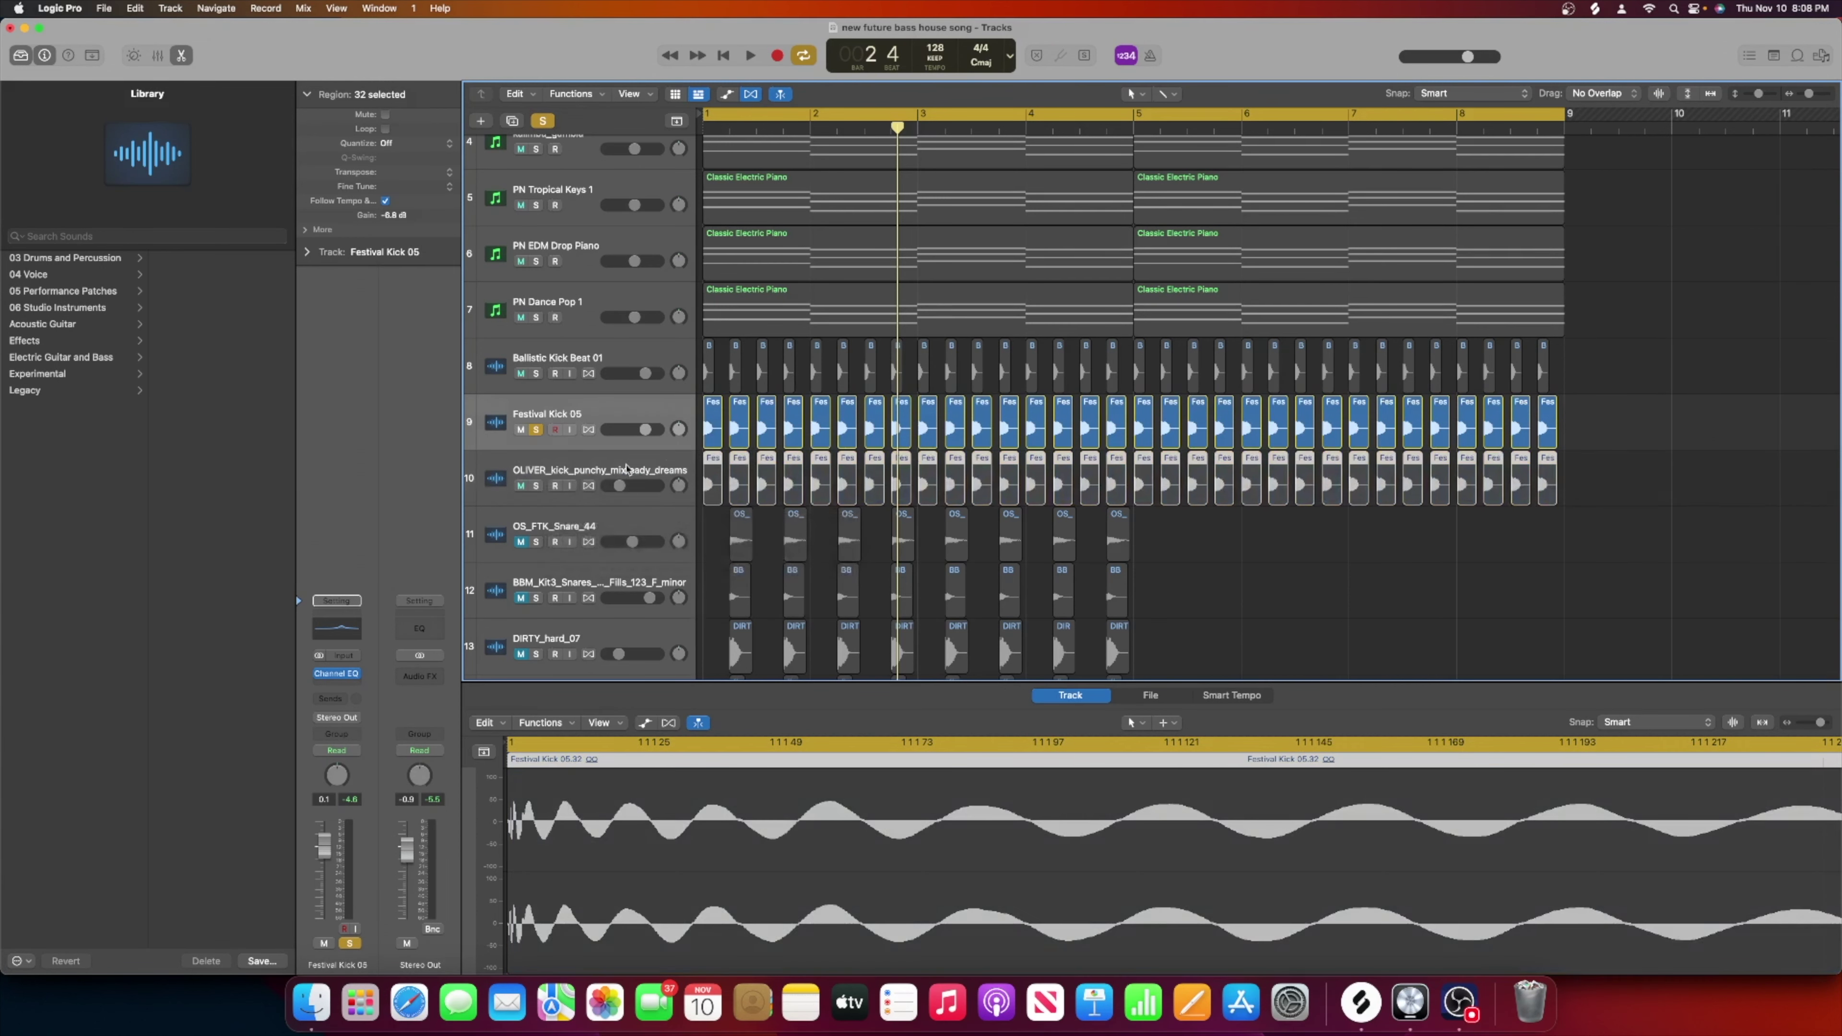
Add a Channel EQ to the OLIVER kick track and briefly play the kick to show its frequency spectrum.
click(590, 475)
click(325, 643)
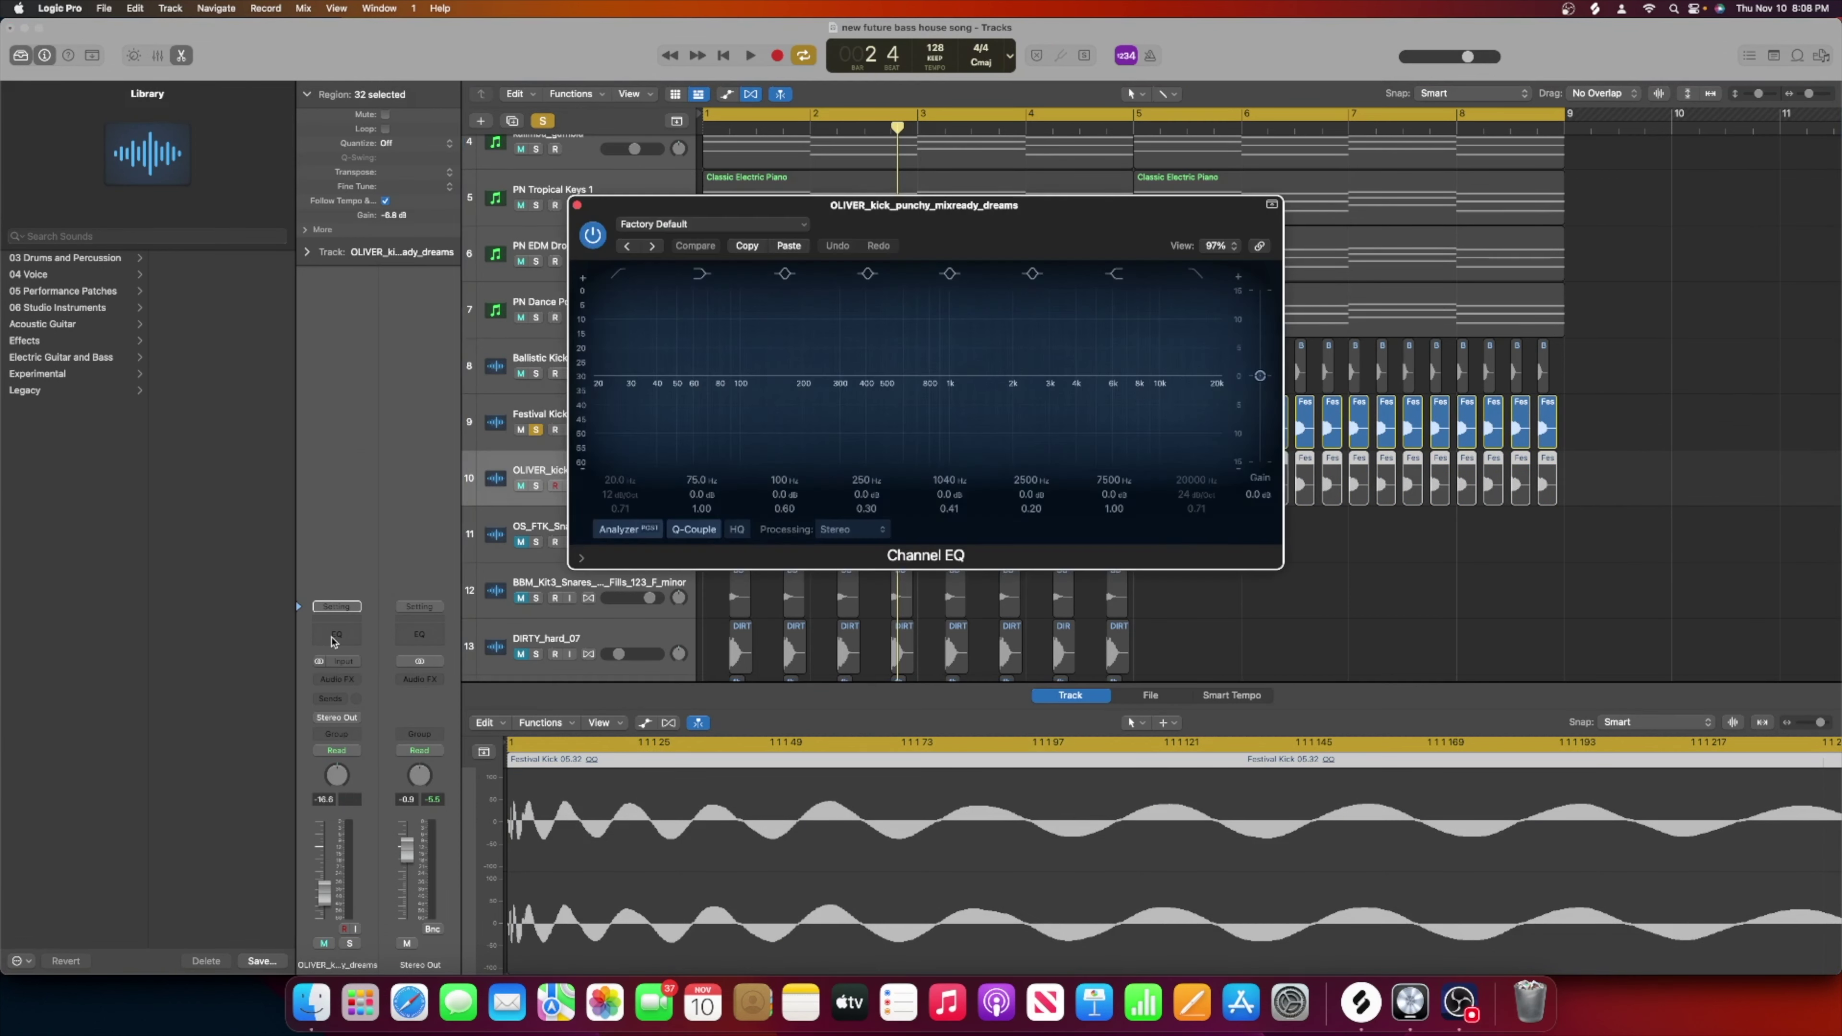
key(space)
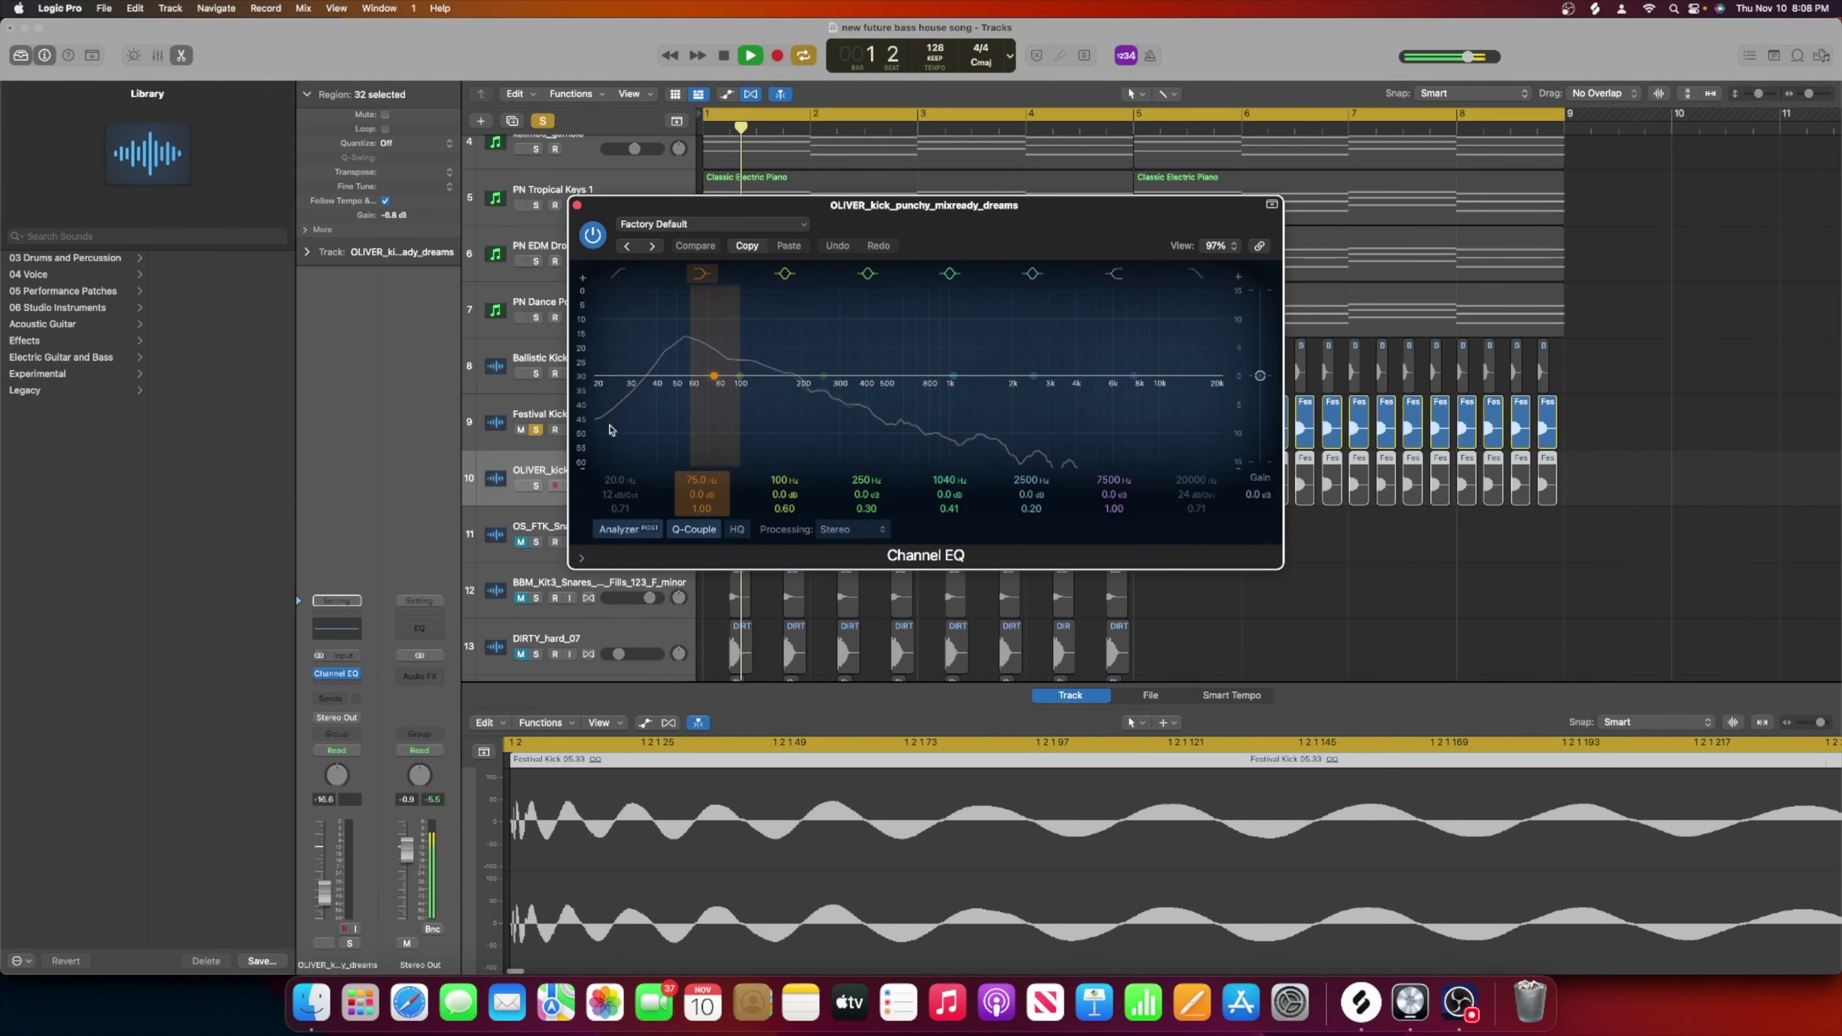
key(space)
Enable the OLIVER kick EQ's low cut at 36.8 Hz and high cut at 184 Hz, both with a 48 dB/Oct slope.
click(618, 274)
drag(612, 493, 610, 453)
click(1195, 273)
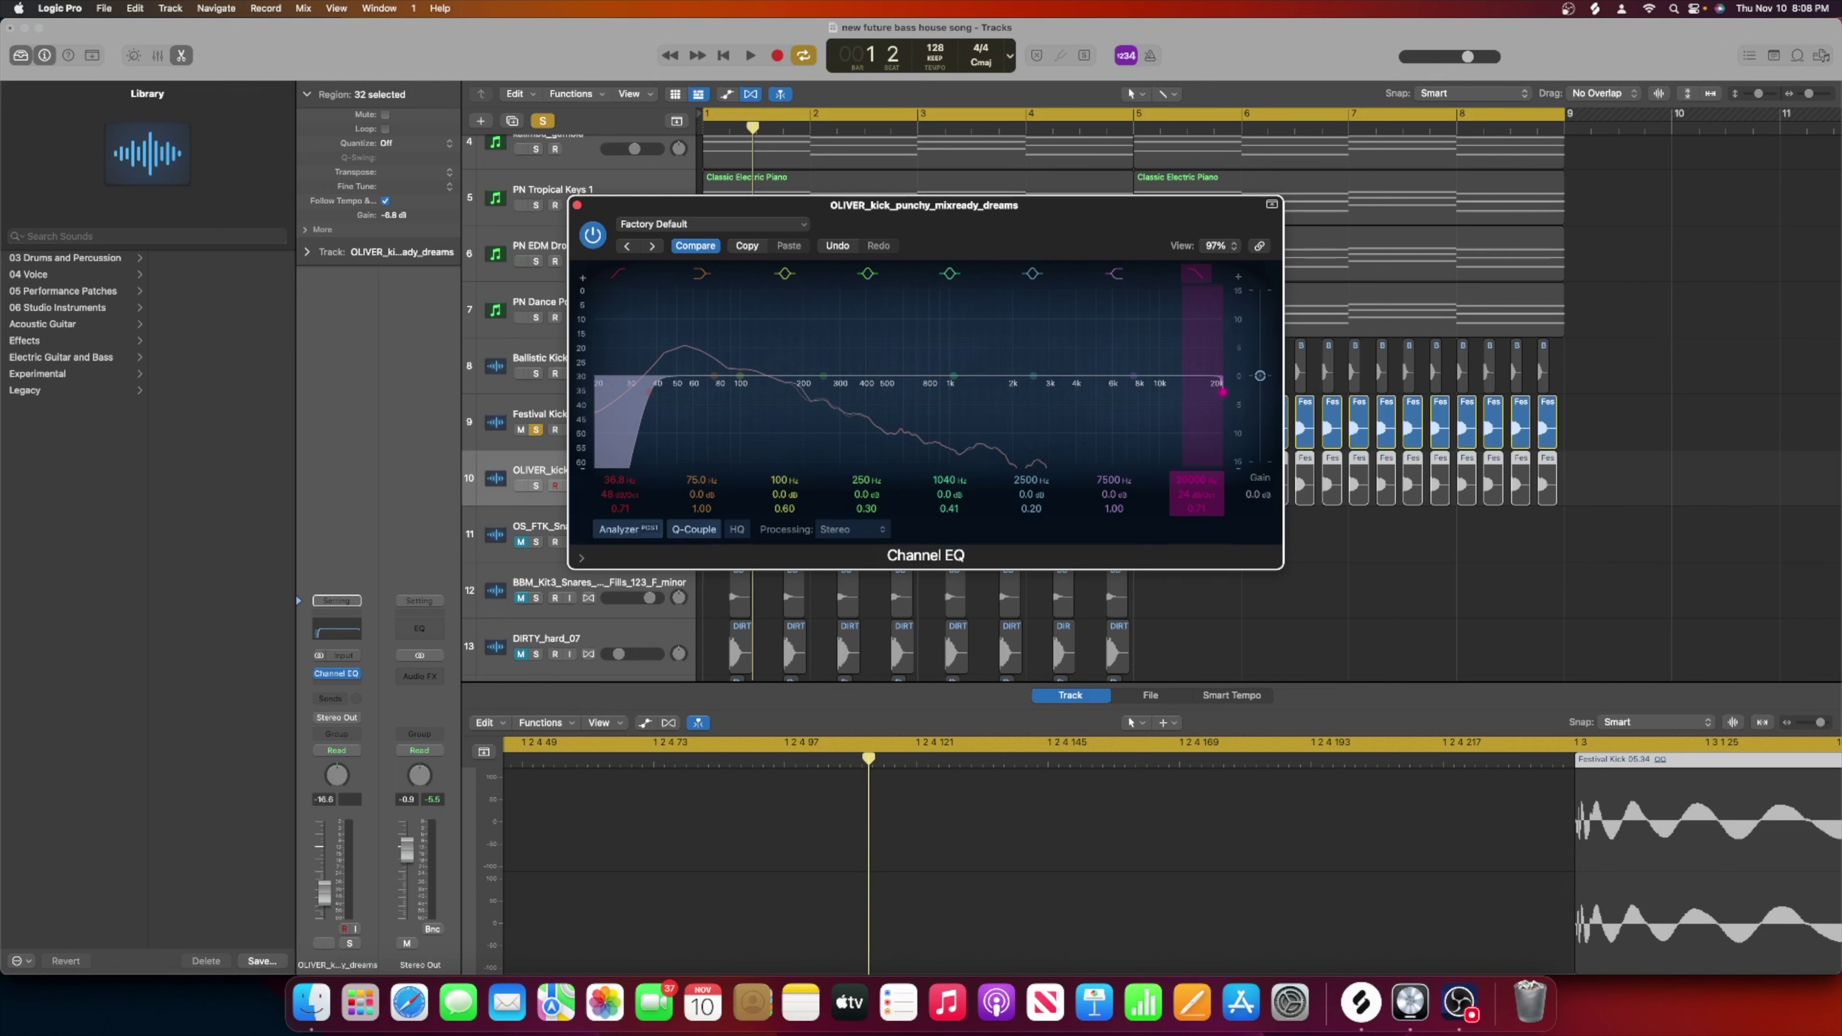
mouse_move(1196, 480)
mouse_down()
mouse_move(1196, 519)
mouse_move(1207, 473)
mouse_up()
Unsolo the Festival Kick 05 track and listen to the filtered OLIVER kick layer alone.
click(536, 431)
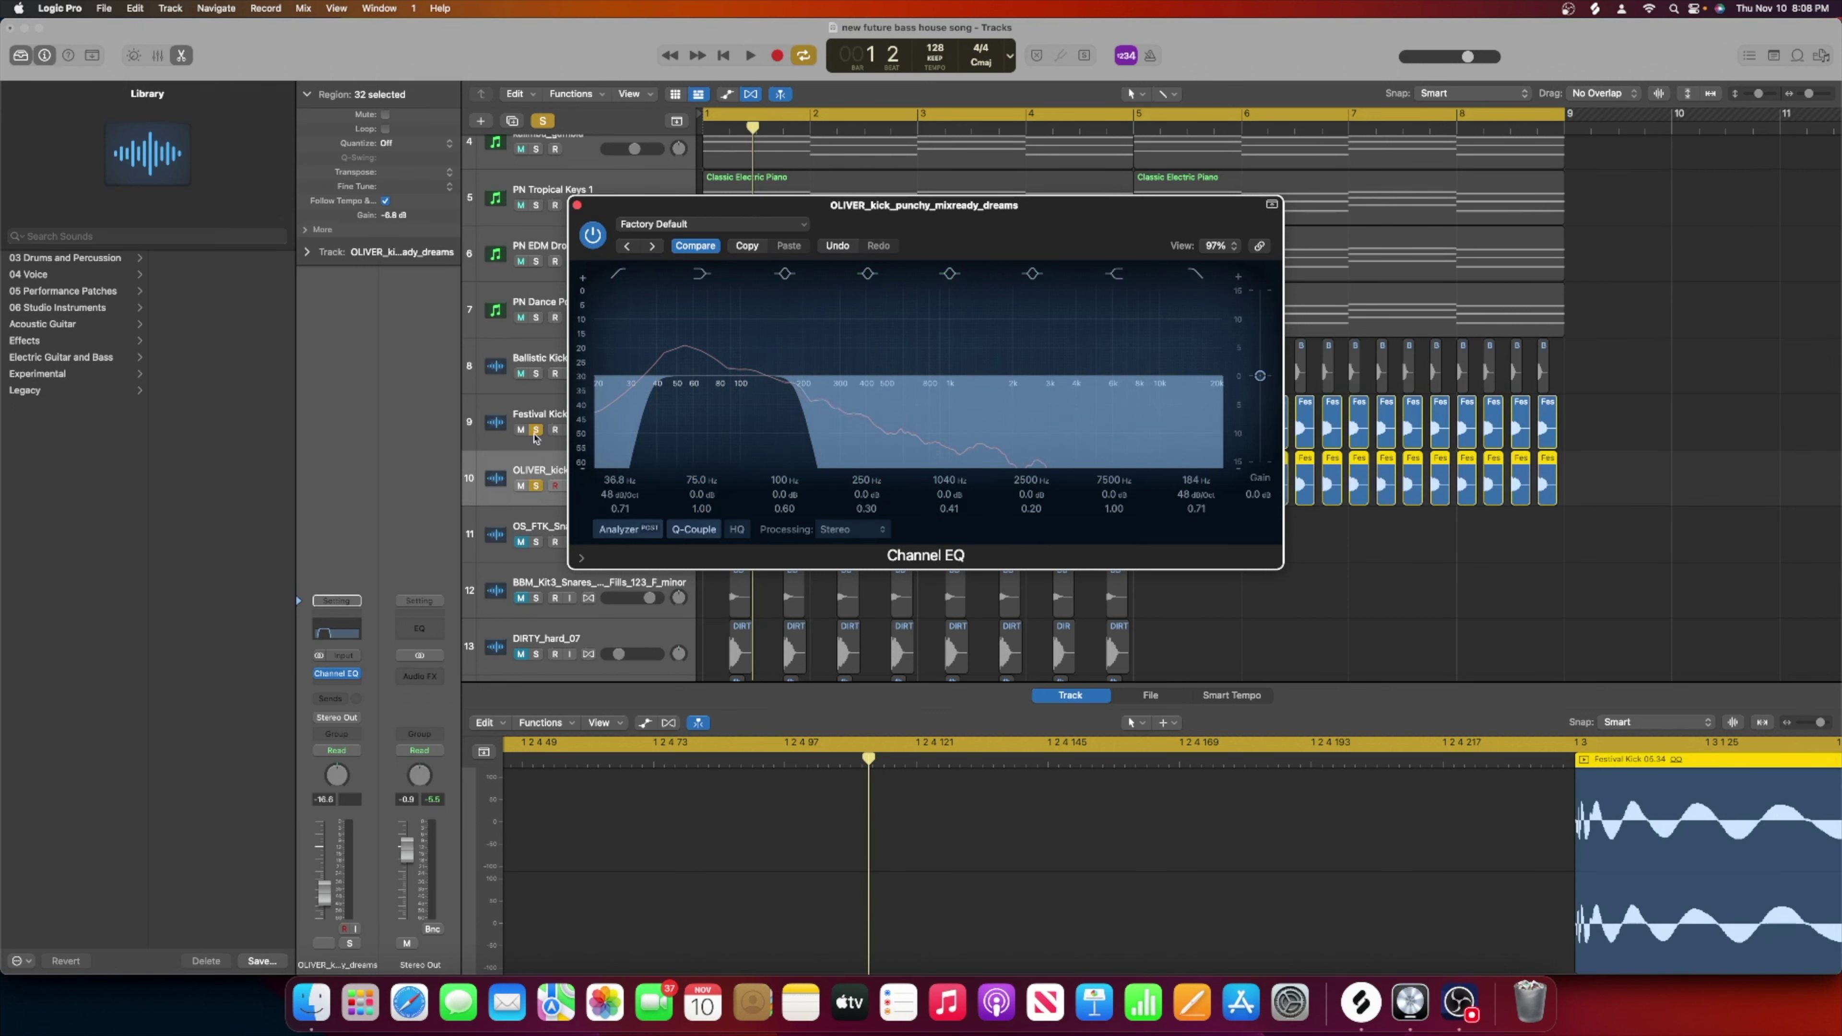
key(space)
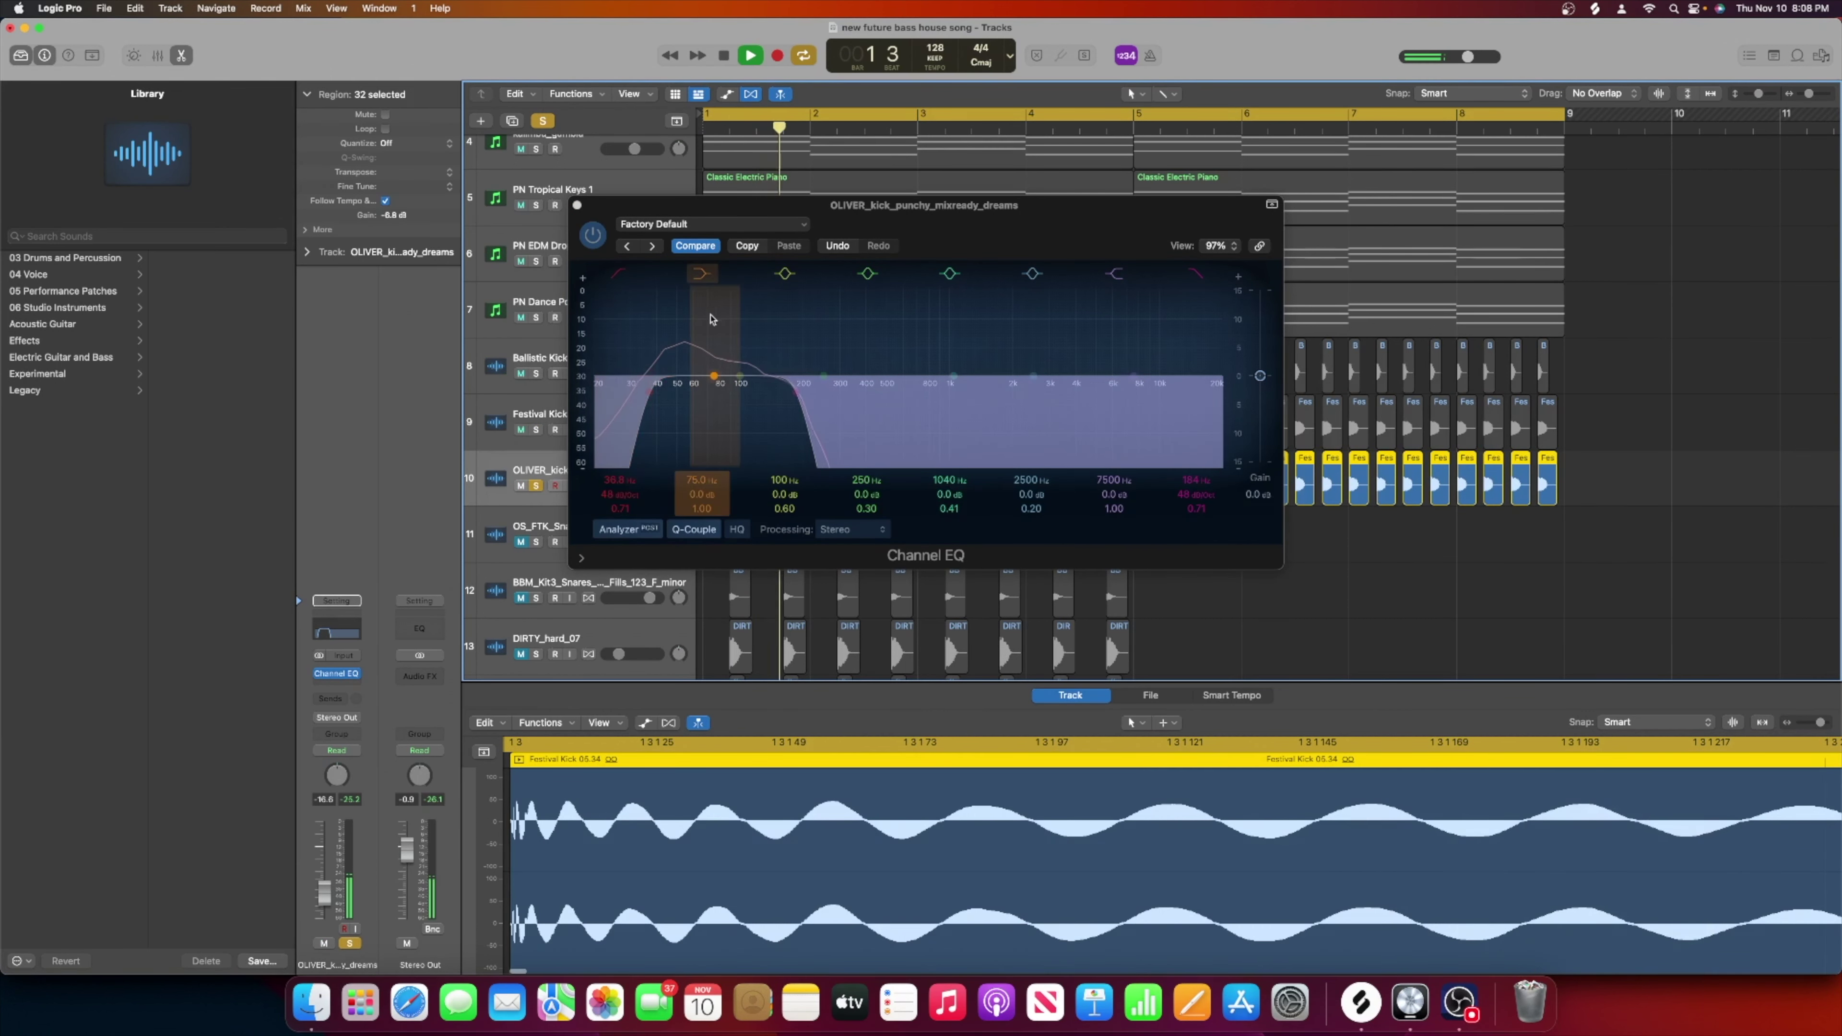
key(space)
Boost the OLIVER kick EQ's 100 Hz peak at 62.5 Hz by 5.5 dB with Q 1.80 and raise the track volume to -5.1 dB.
drag(741, 376, 697, 344)
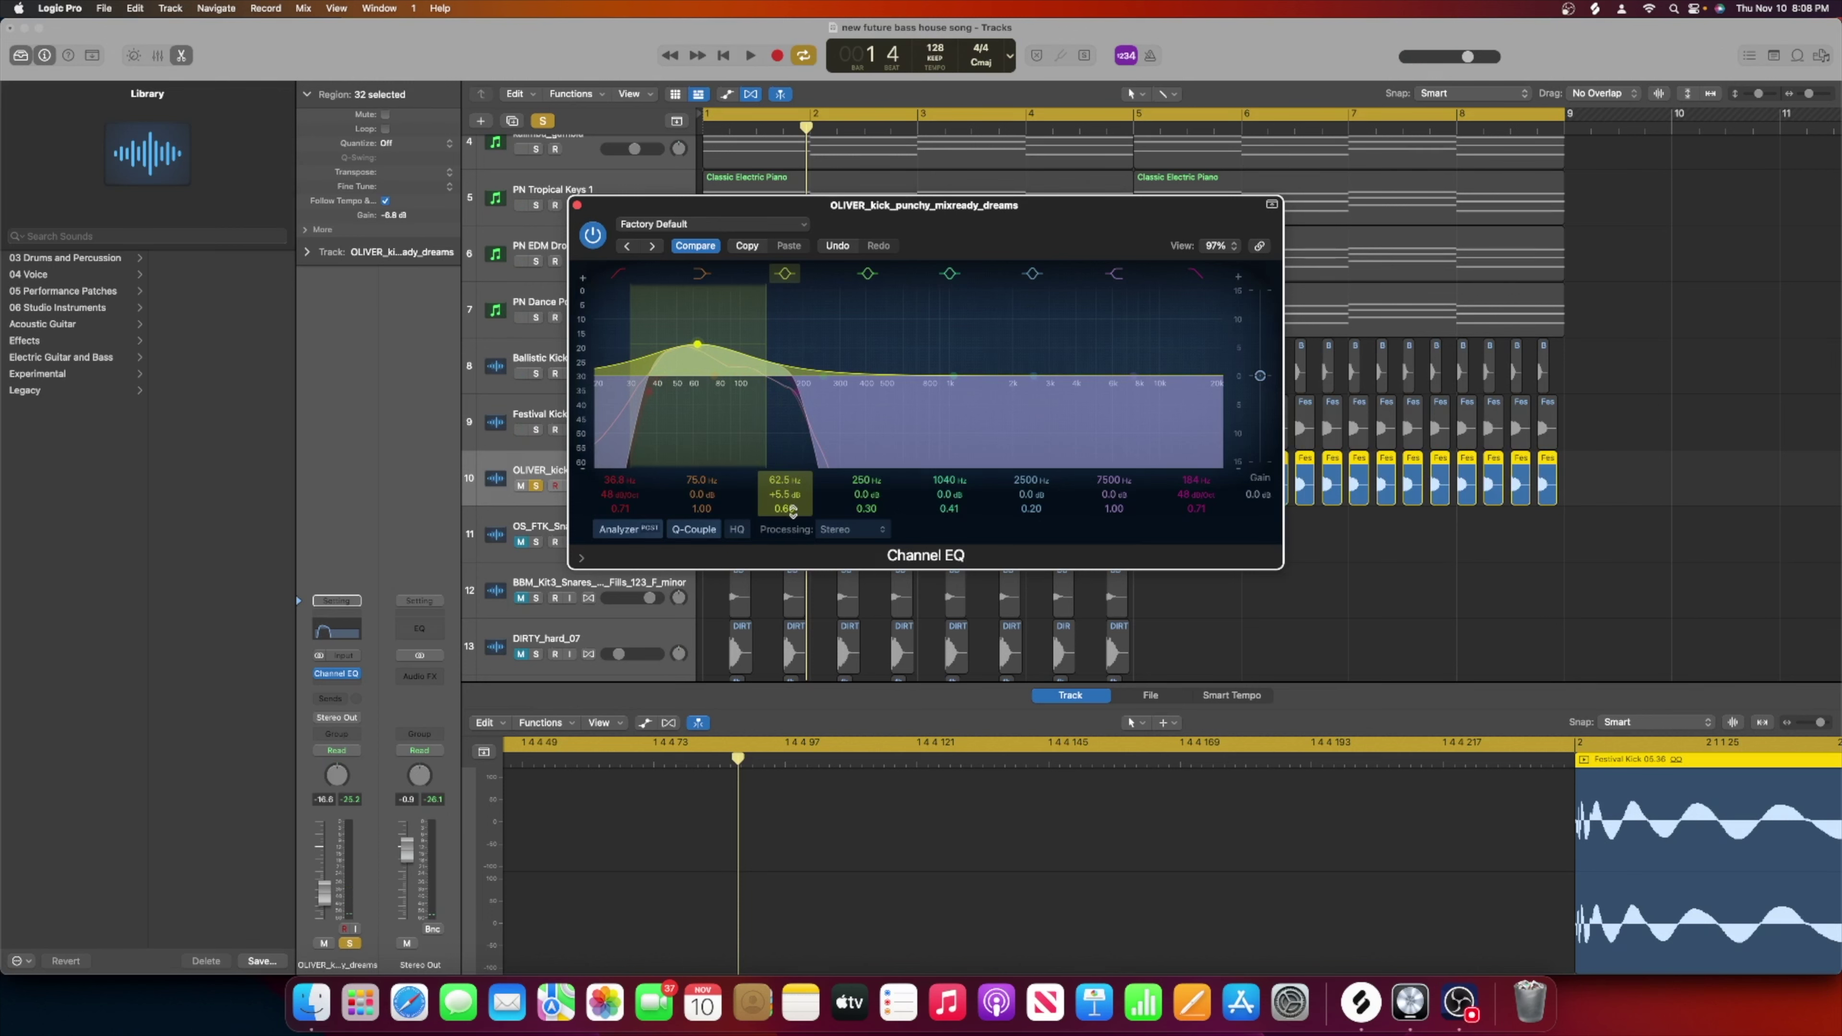
drag(793, 511, 792, 486)
key(space)
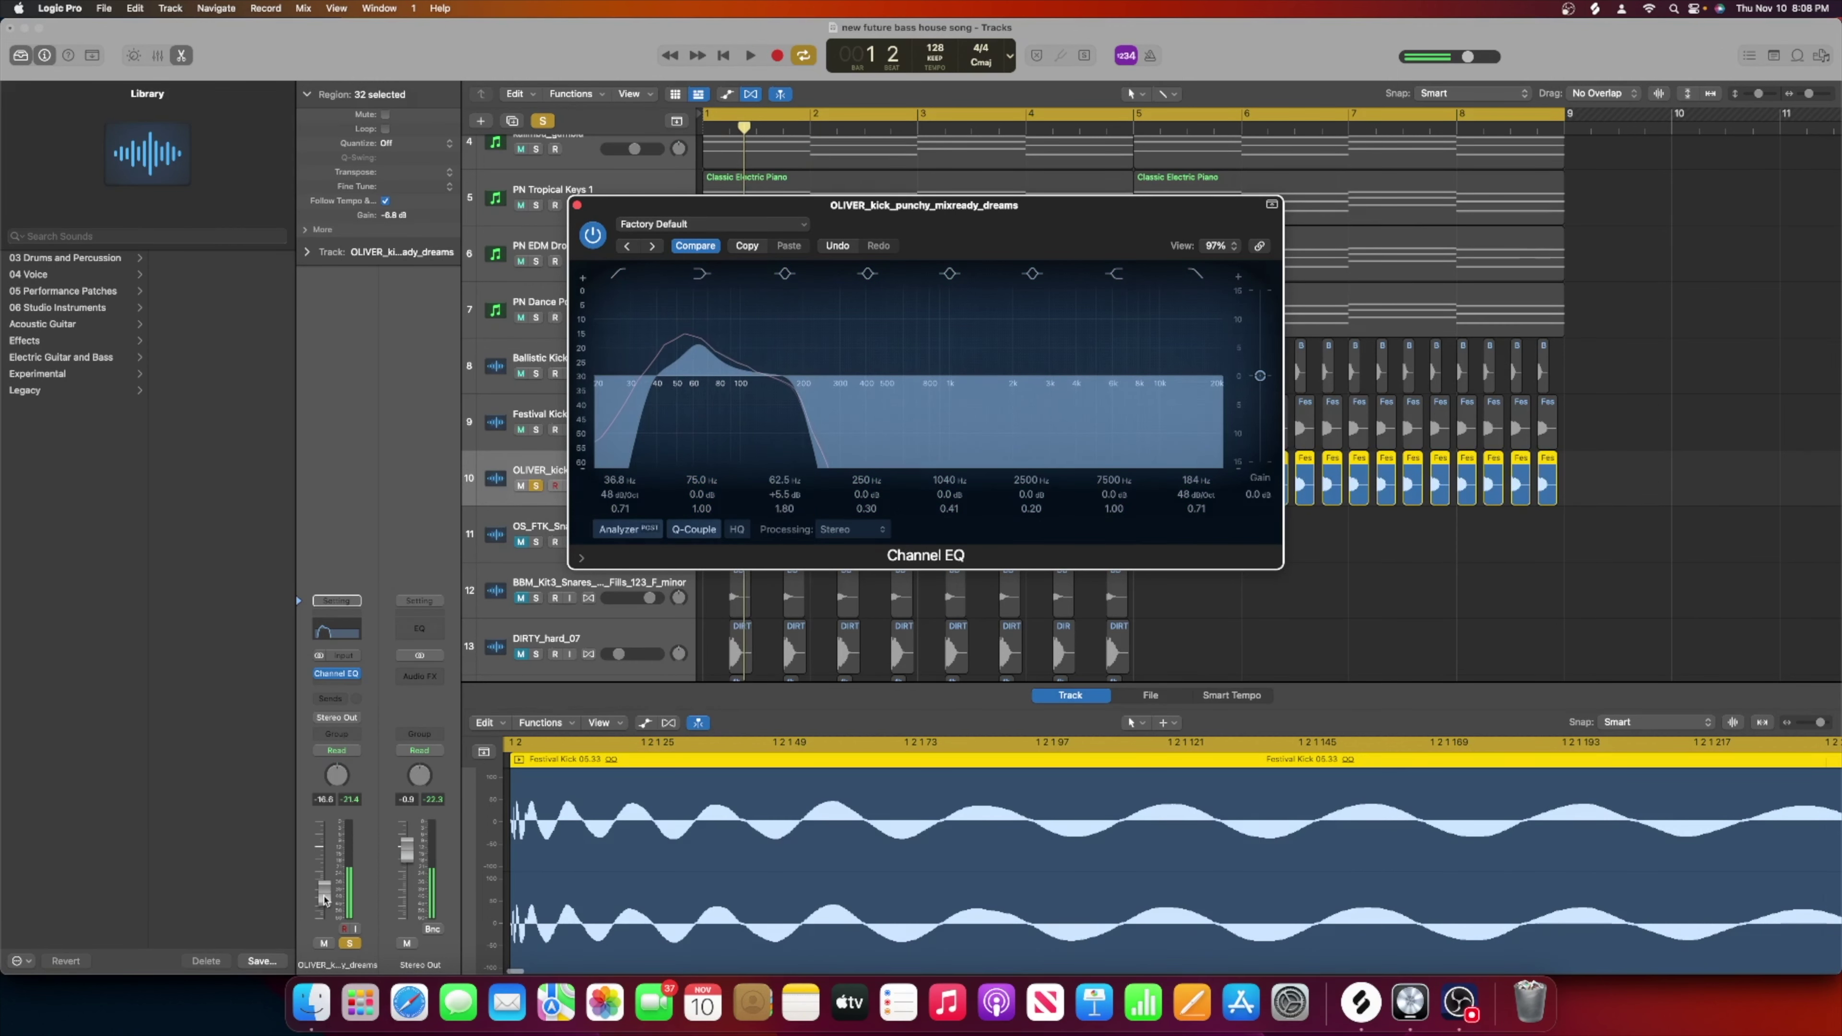
drag(325, 900, 324, 854)
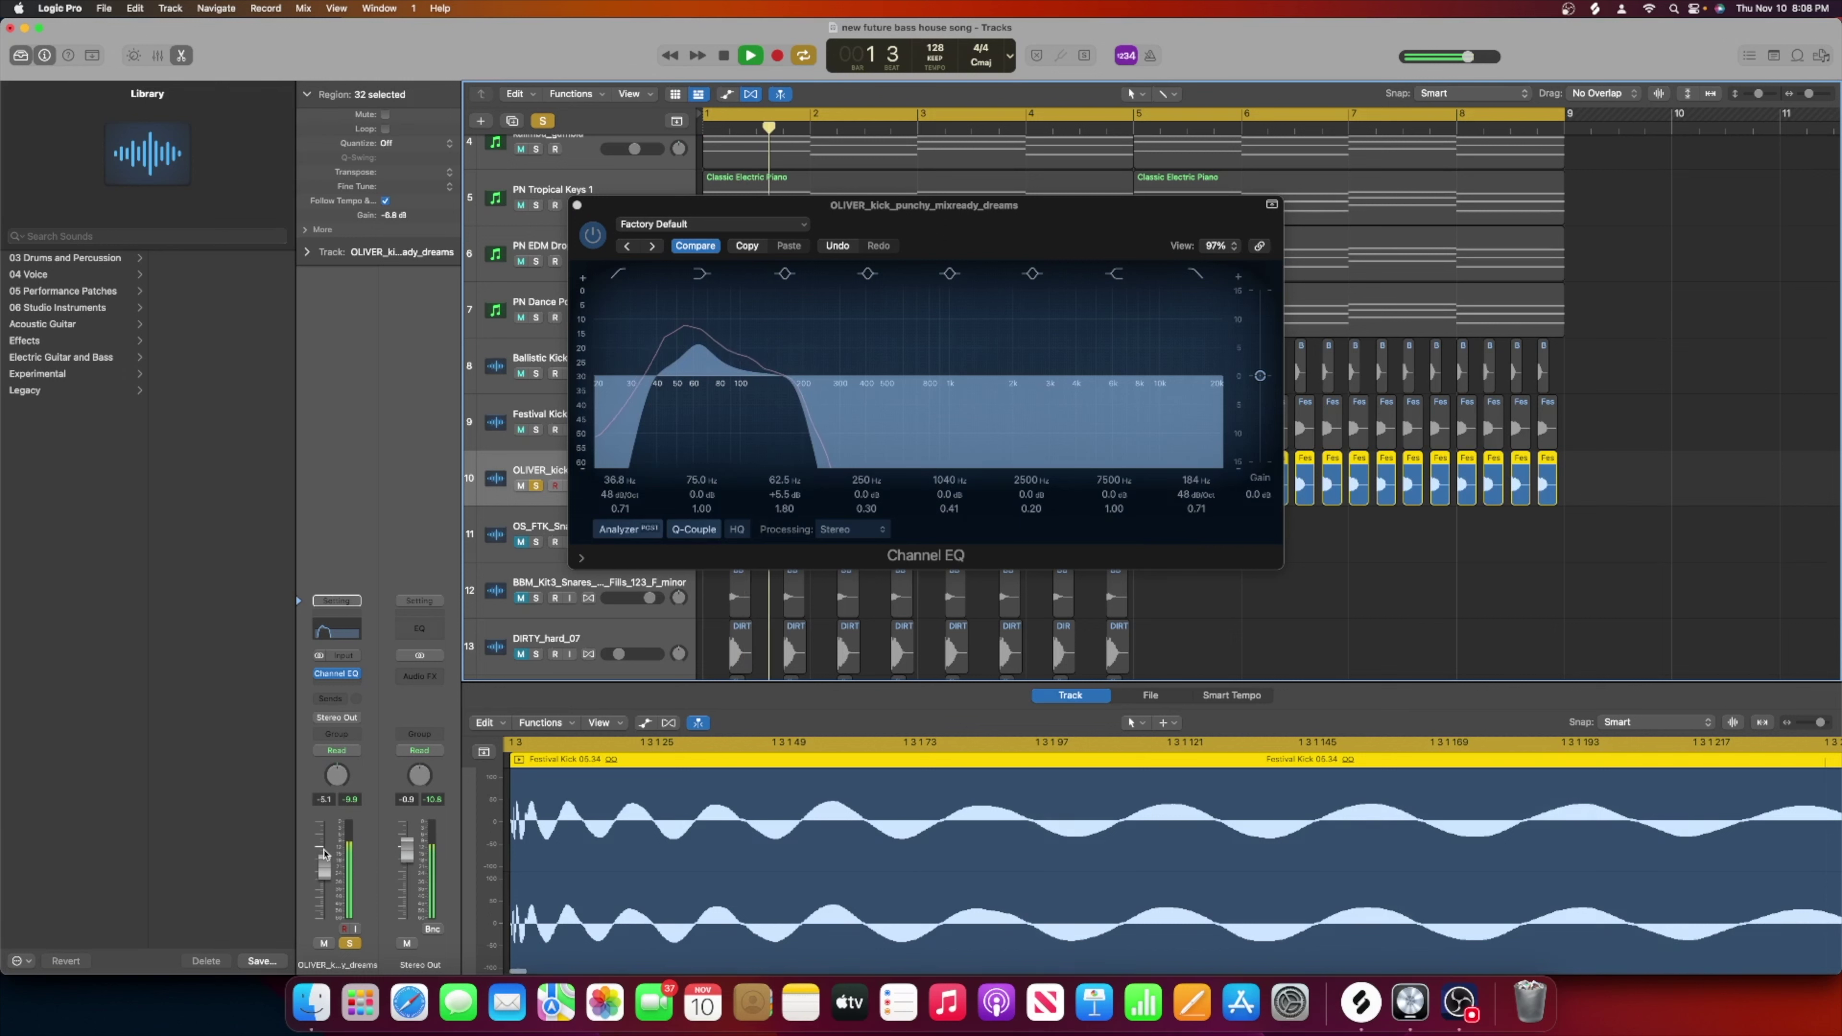
key(space)
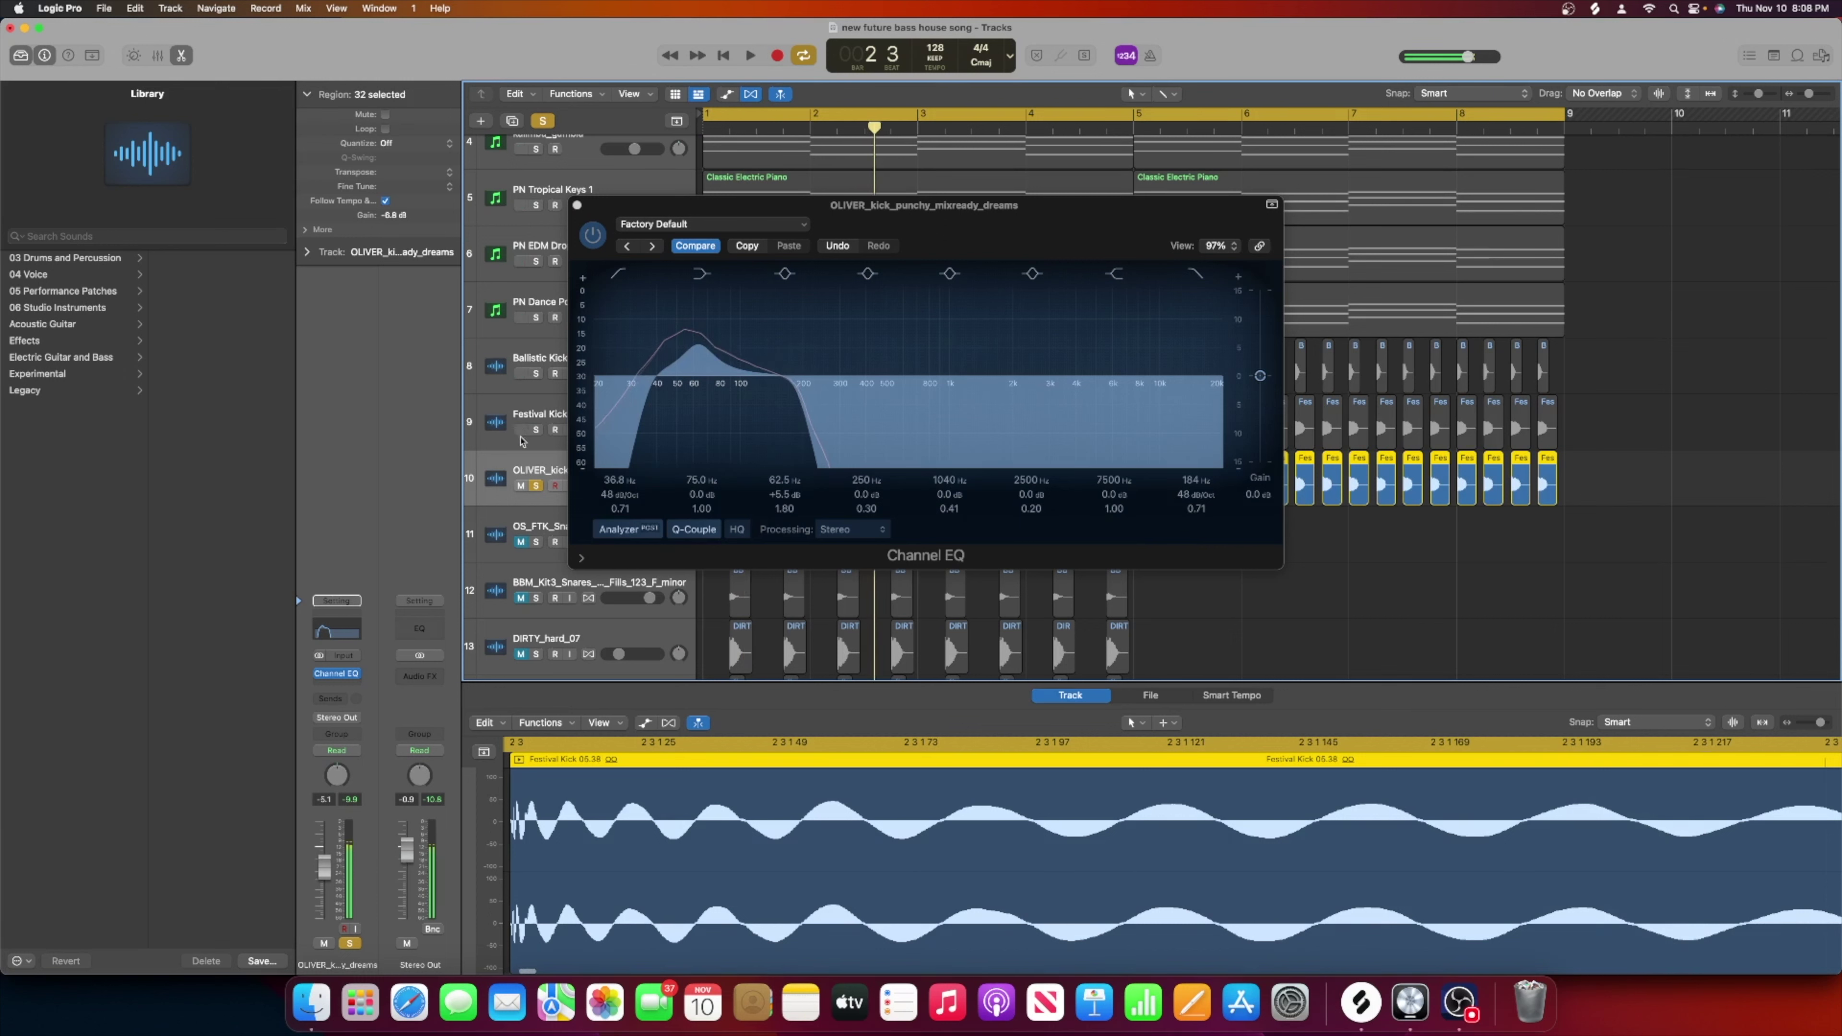
Solo the Festival Kick 05 and Ballistic Kick Beat 01 tracks too, play all three kick layers together, and close the EQ.
click(536, 430)
click(535, 372)
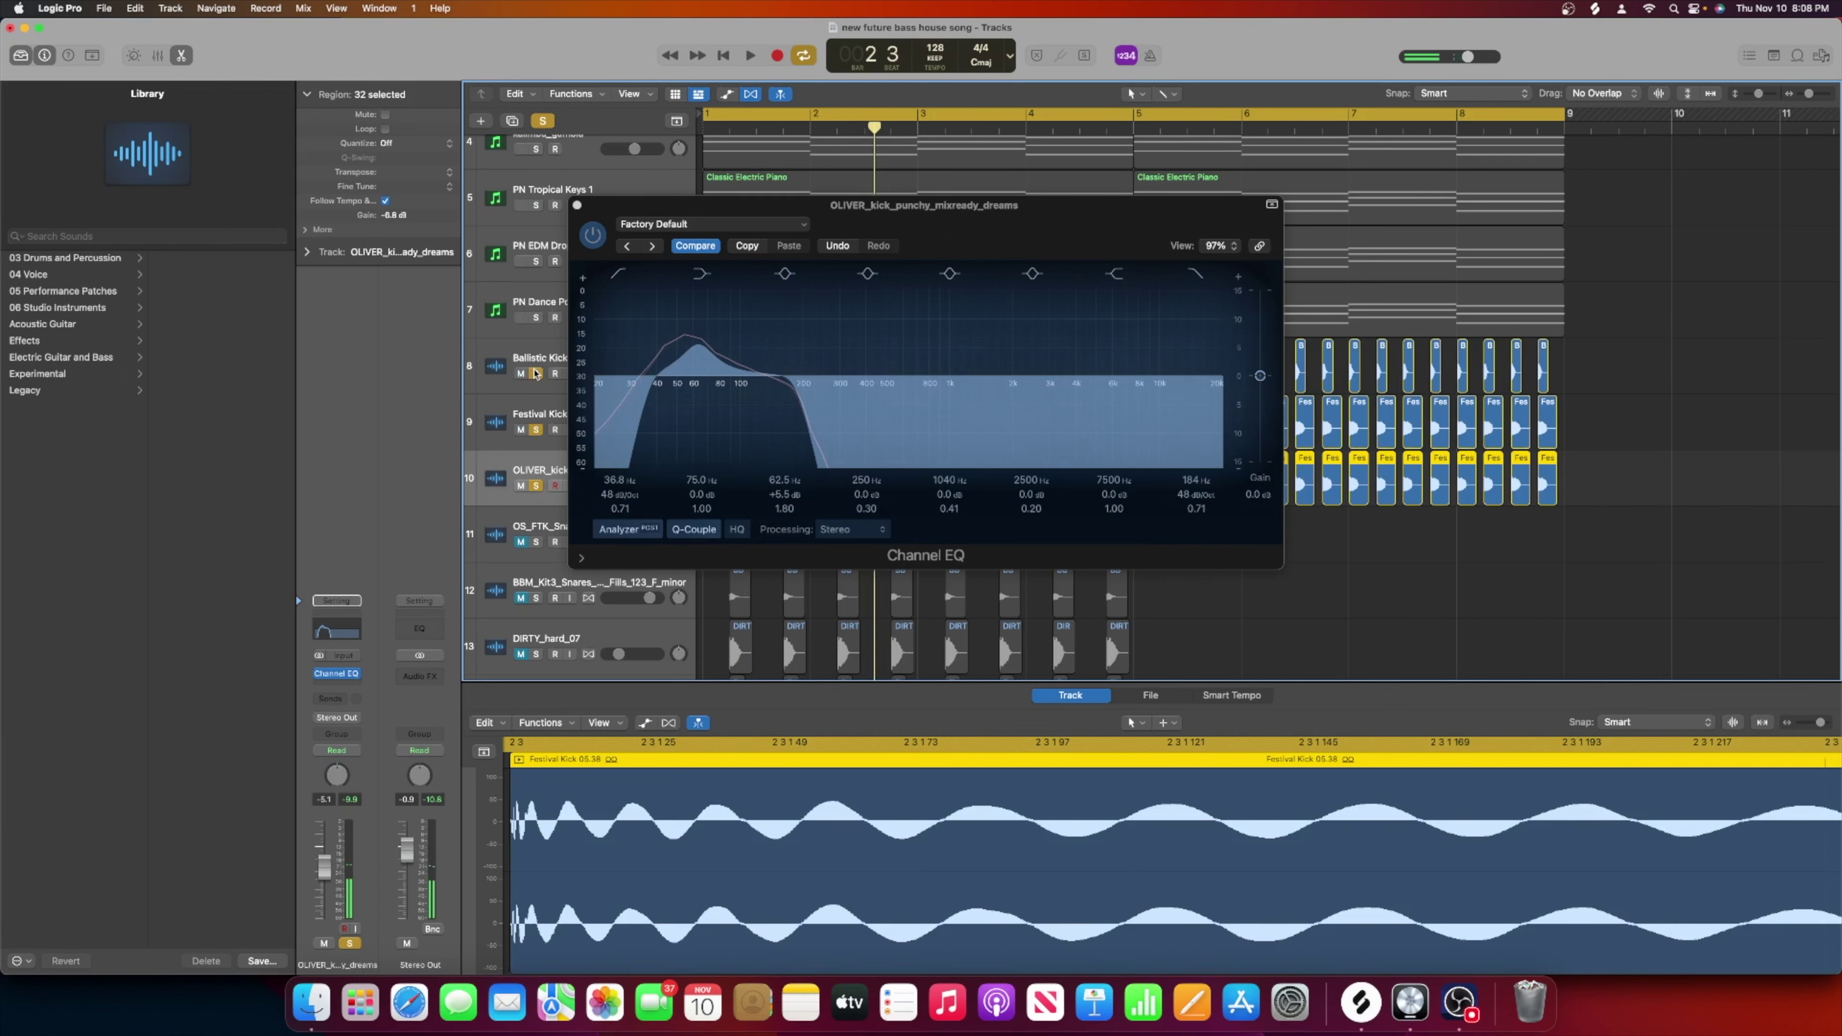
key(space)
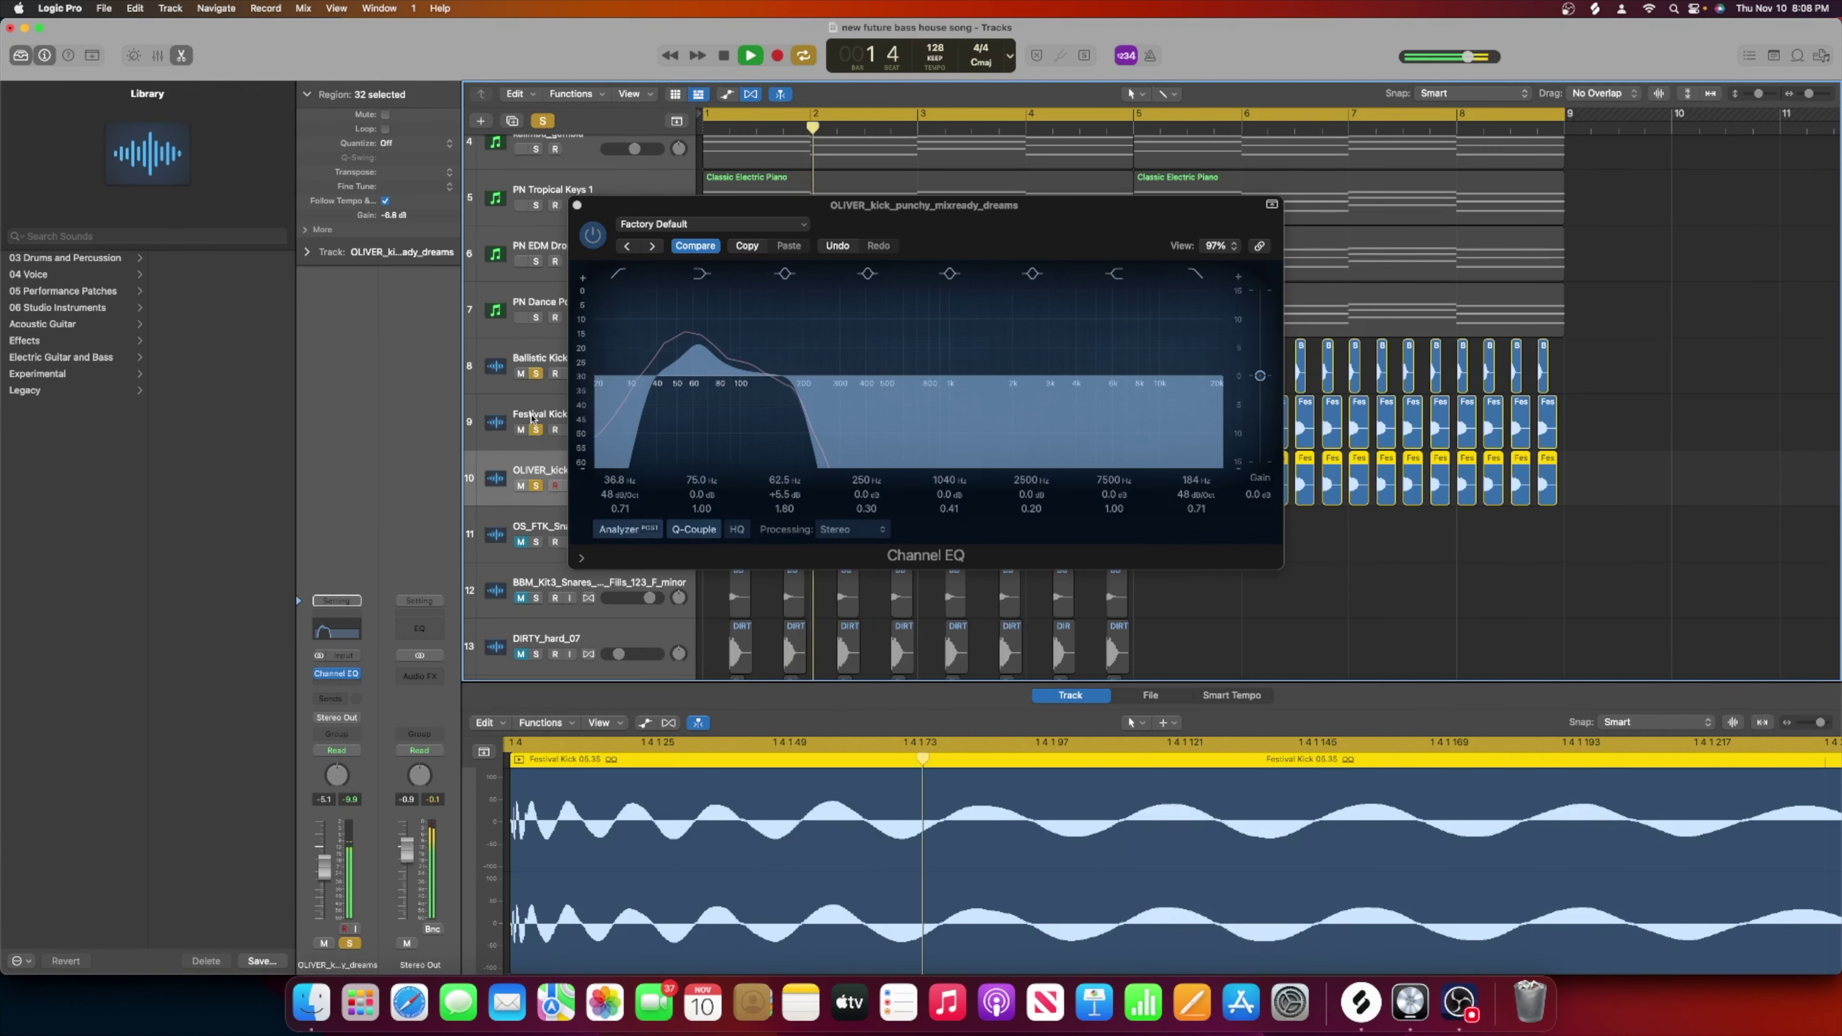
key(super+w)
key(space)
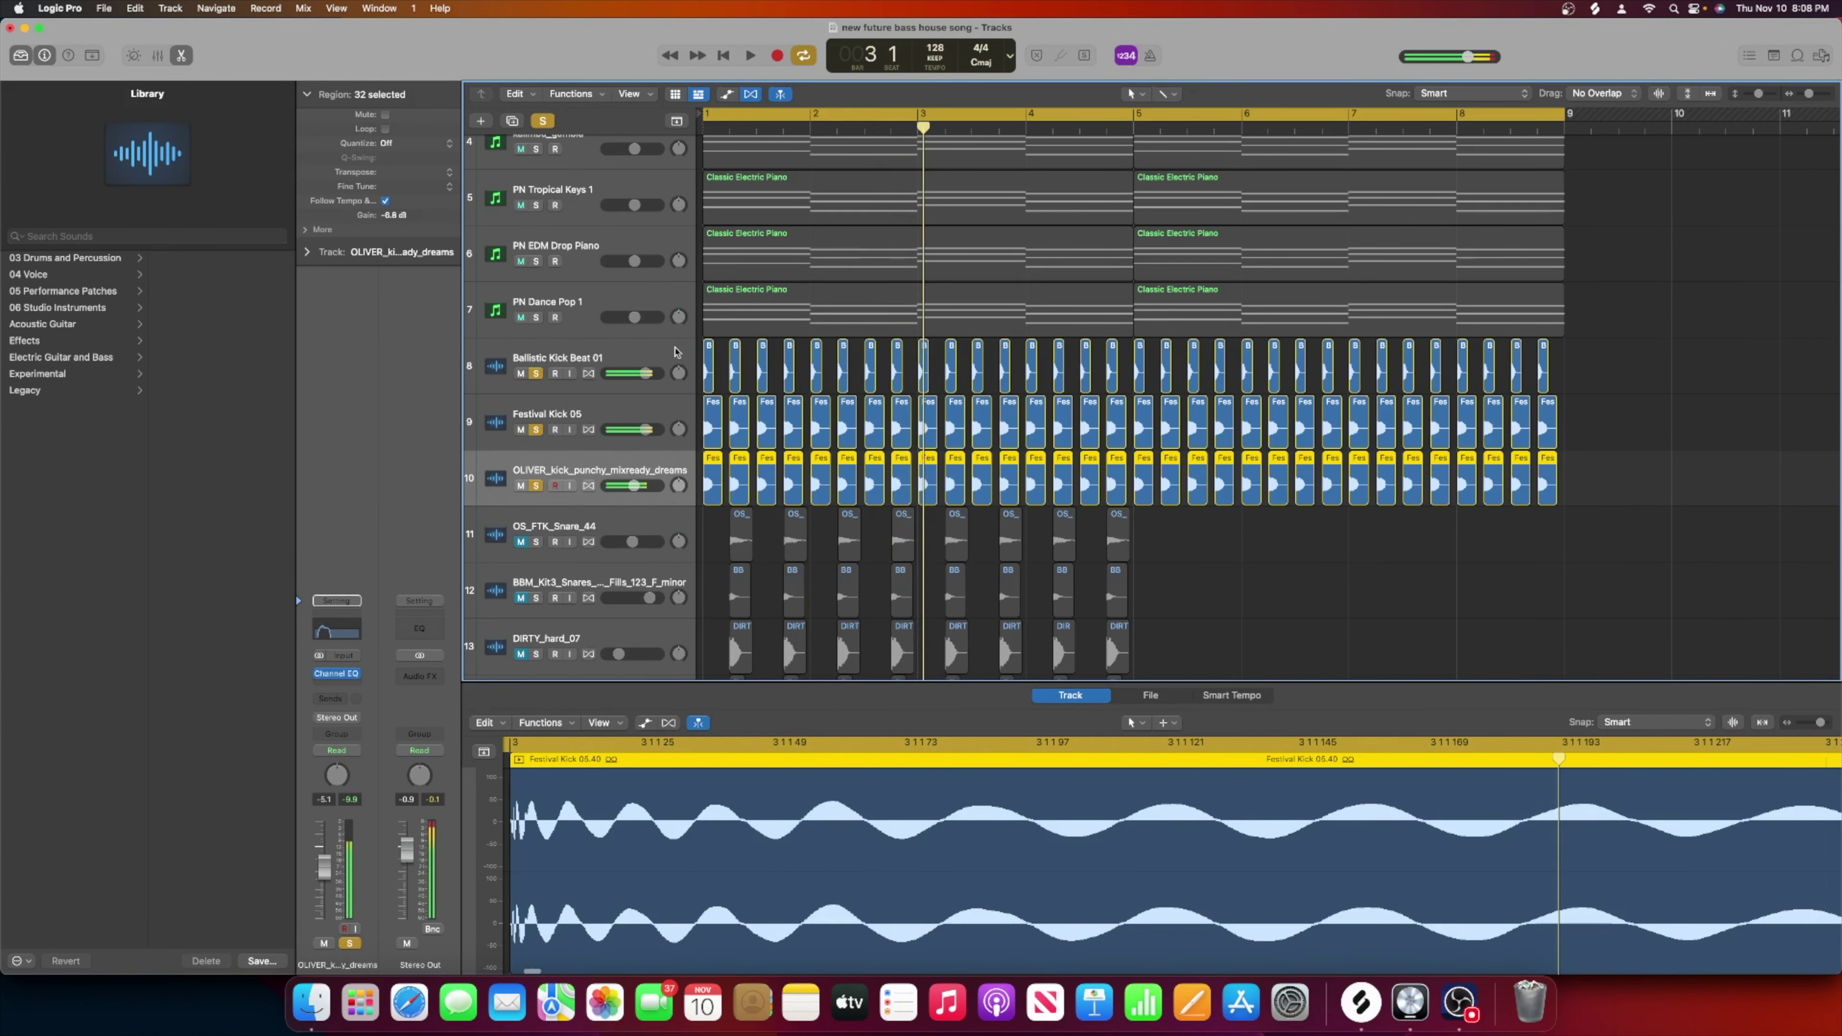
Clear all track solos and play the layered kick together with the electric piano tracks.
click(541, 120)
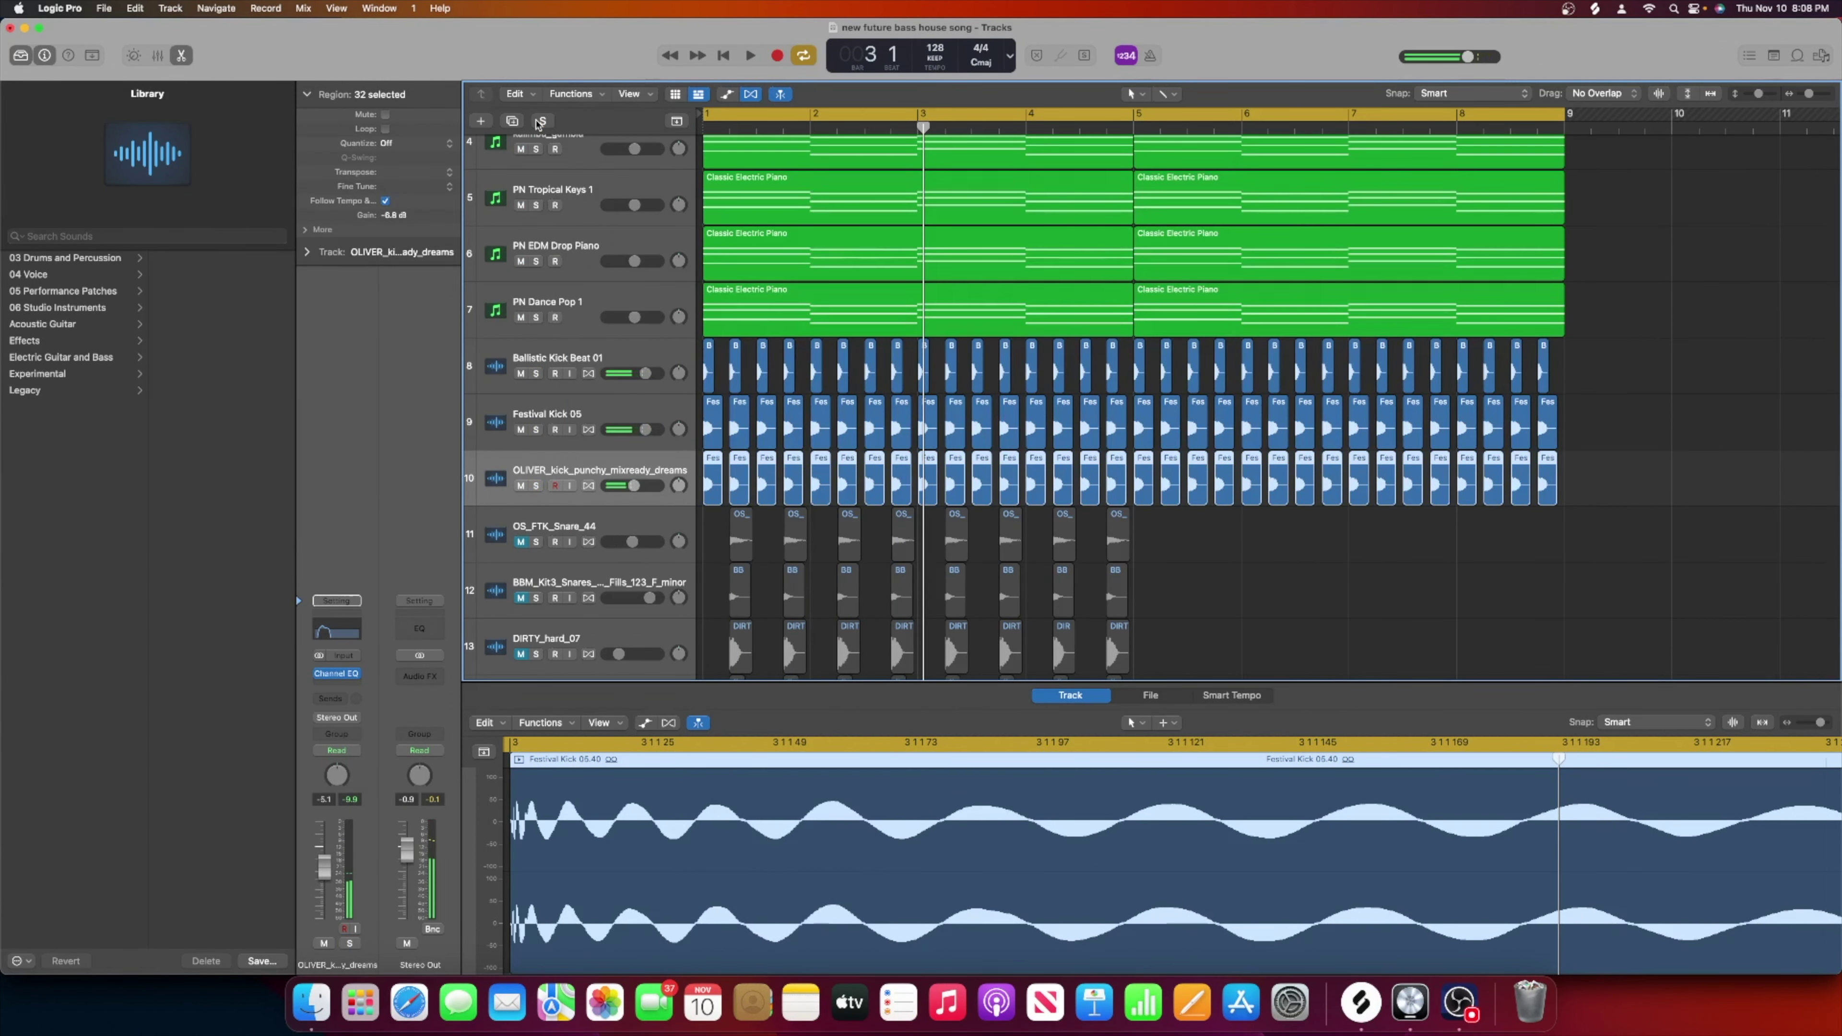
key(space)
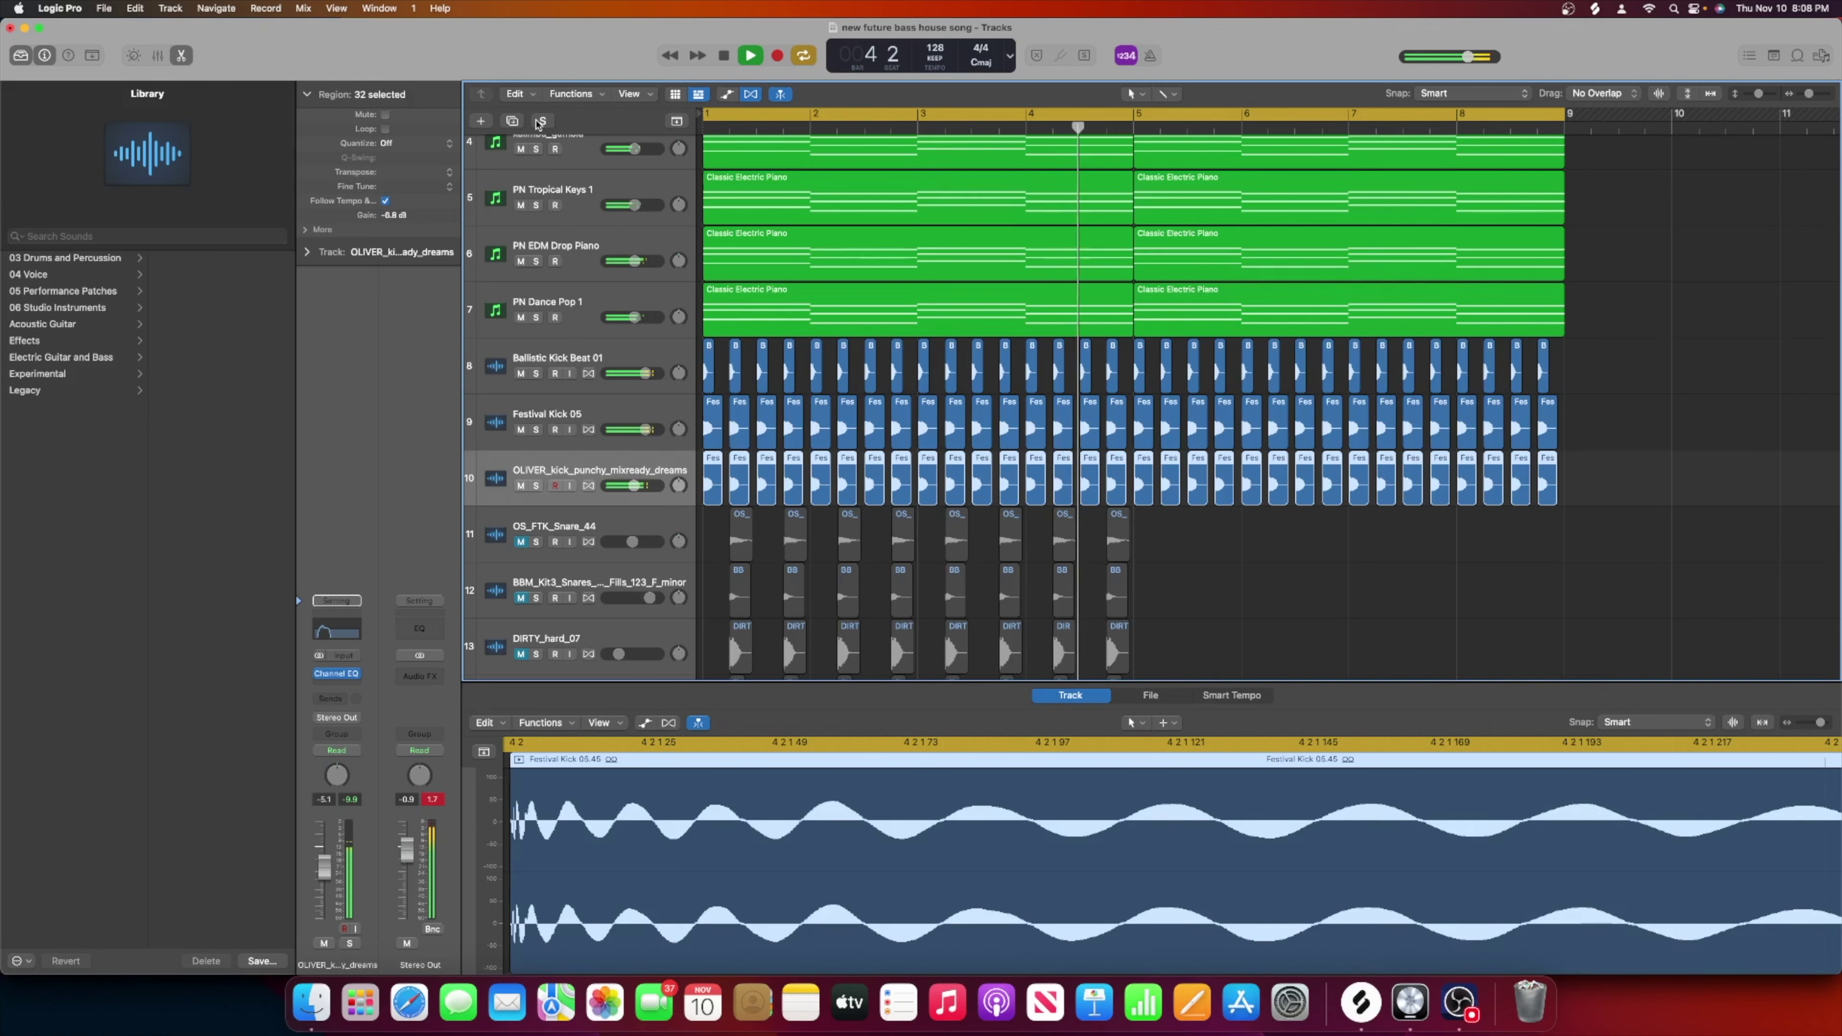
key(space)
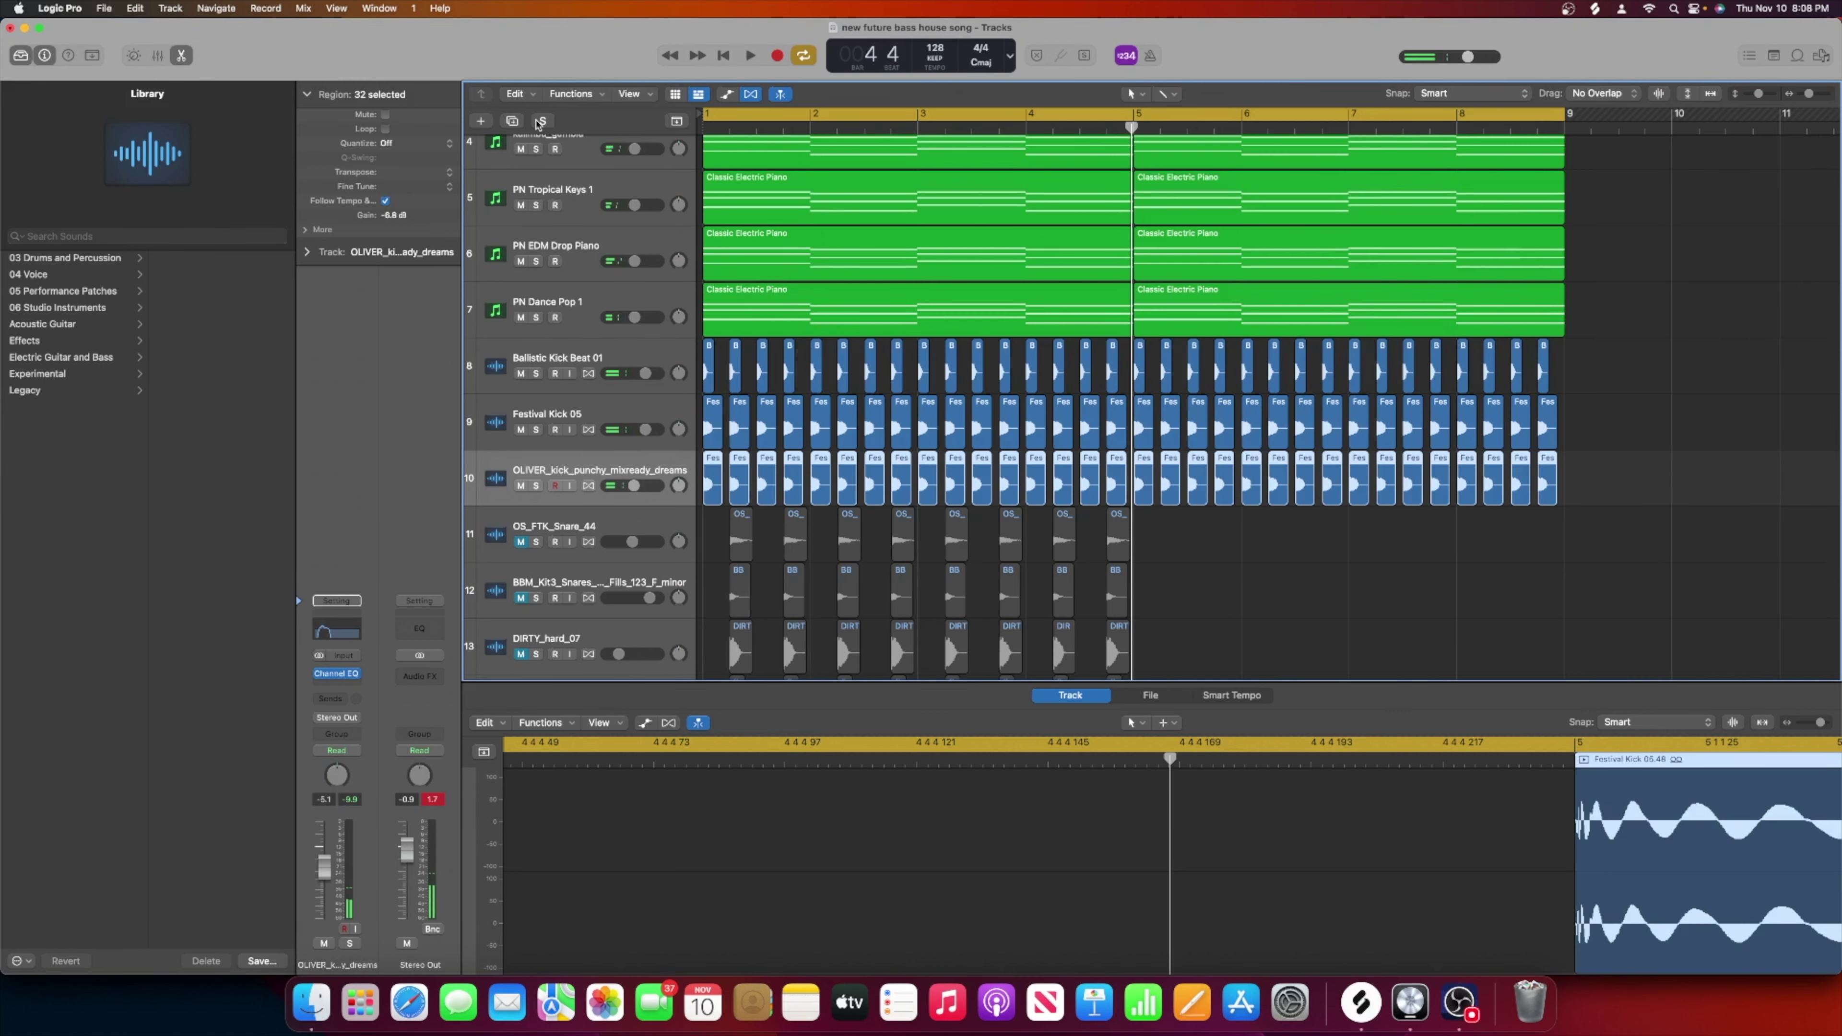
Group the Ballistic Kick Beat 01, Festival Kick 05 and OLIVER kick tracks into a summing stack.
click(578, 355)
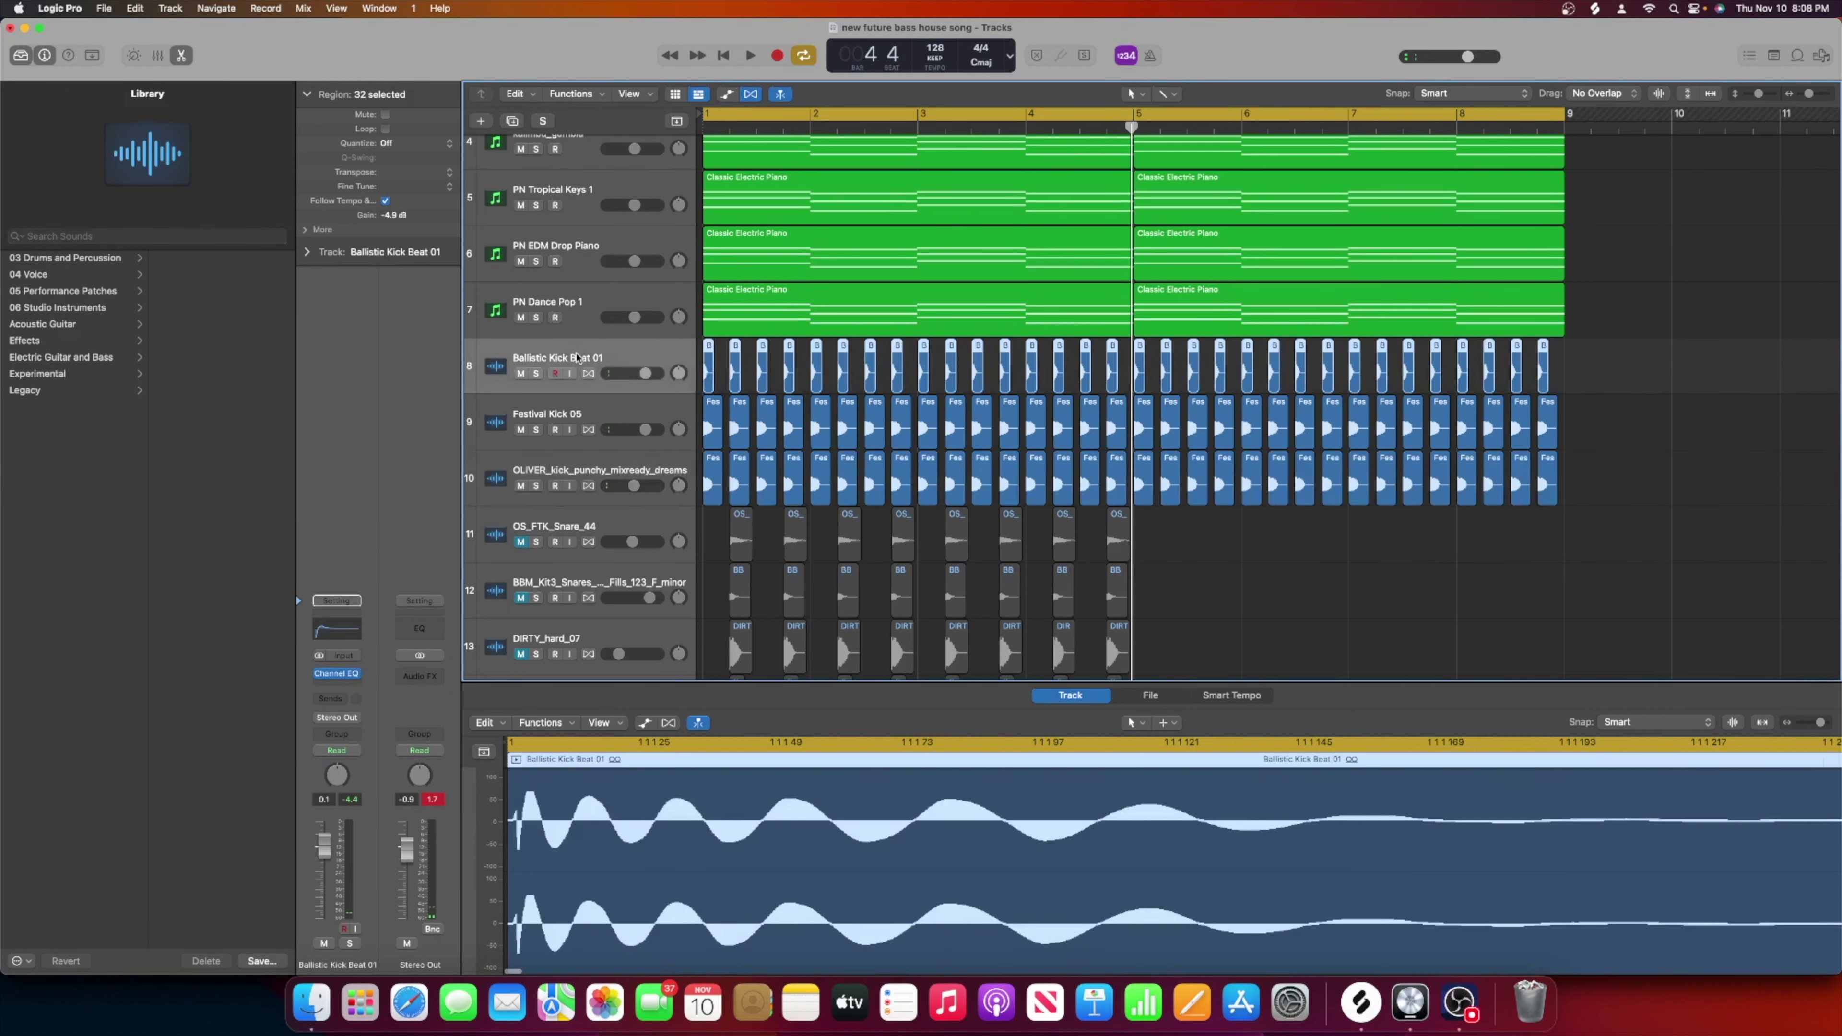
shift+click(573, 493)
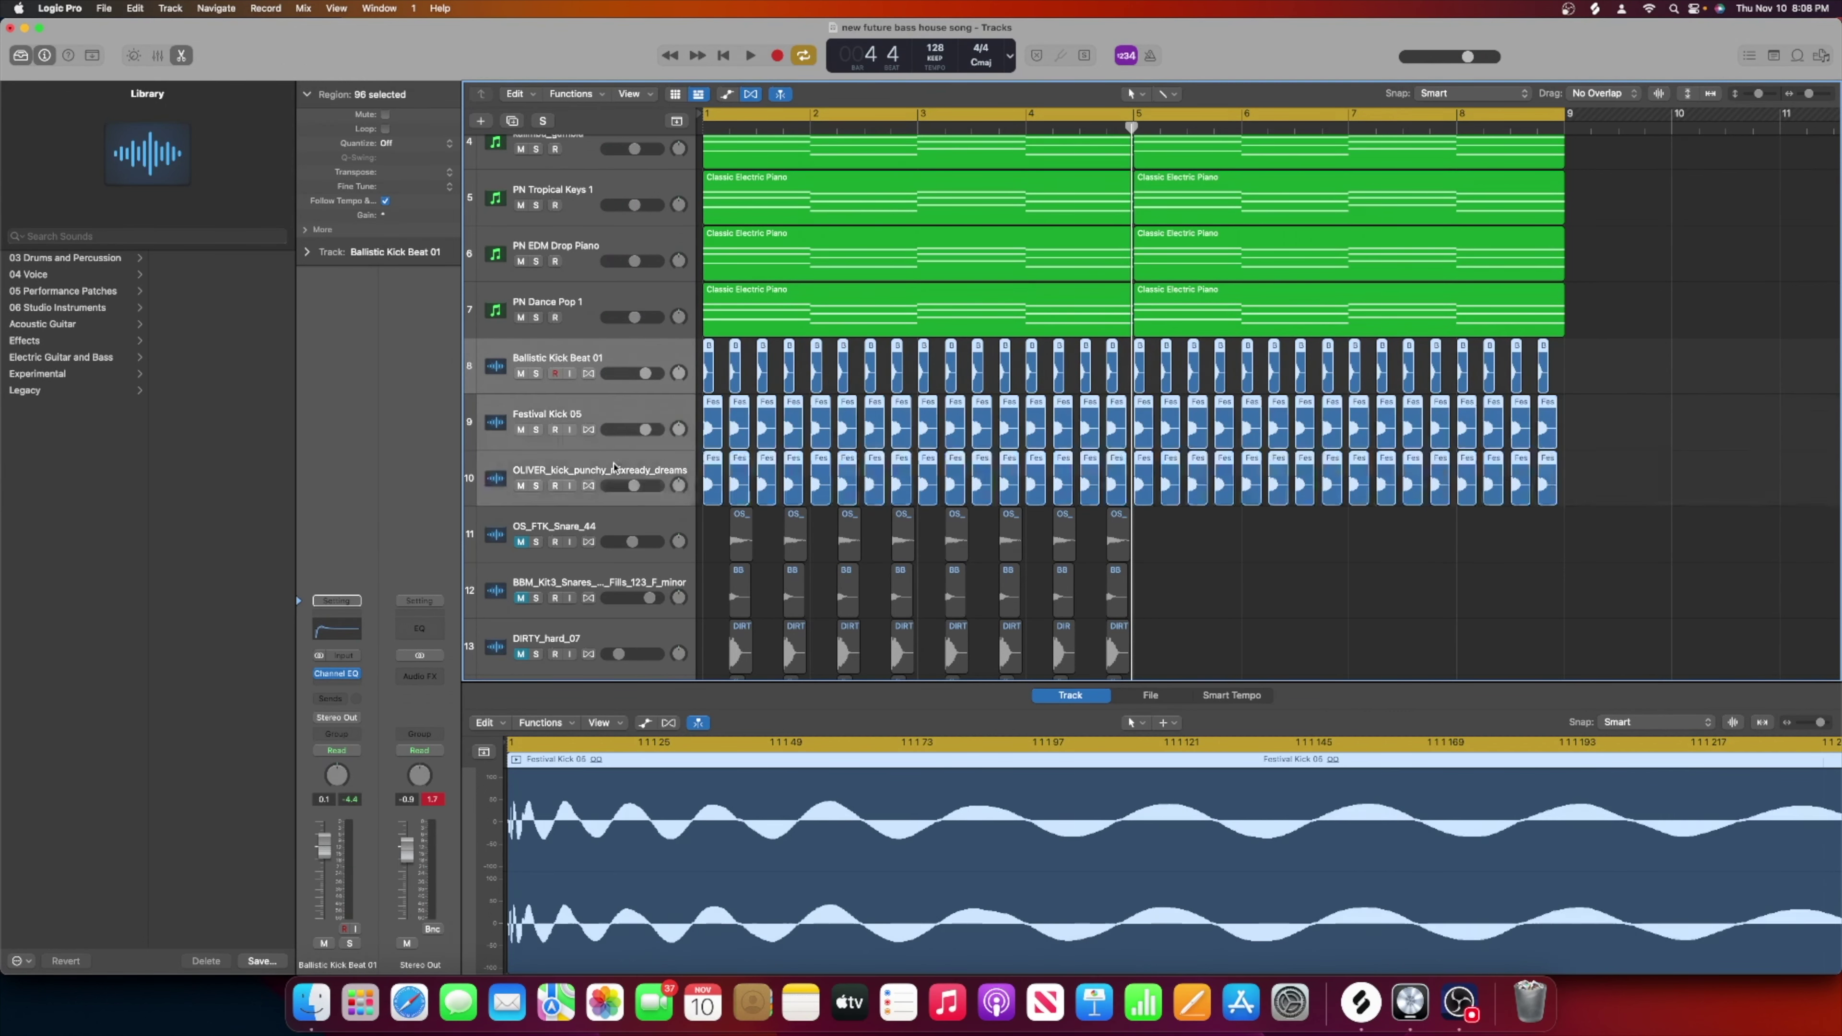
right_click(614, 360)
click(667, 525)
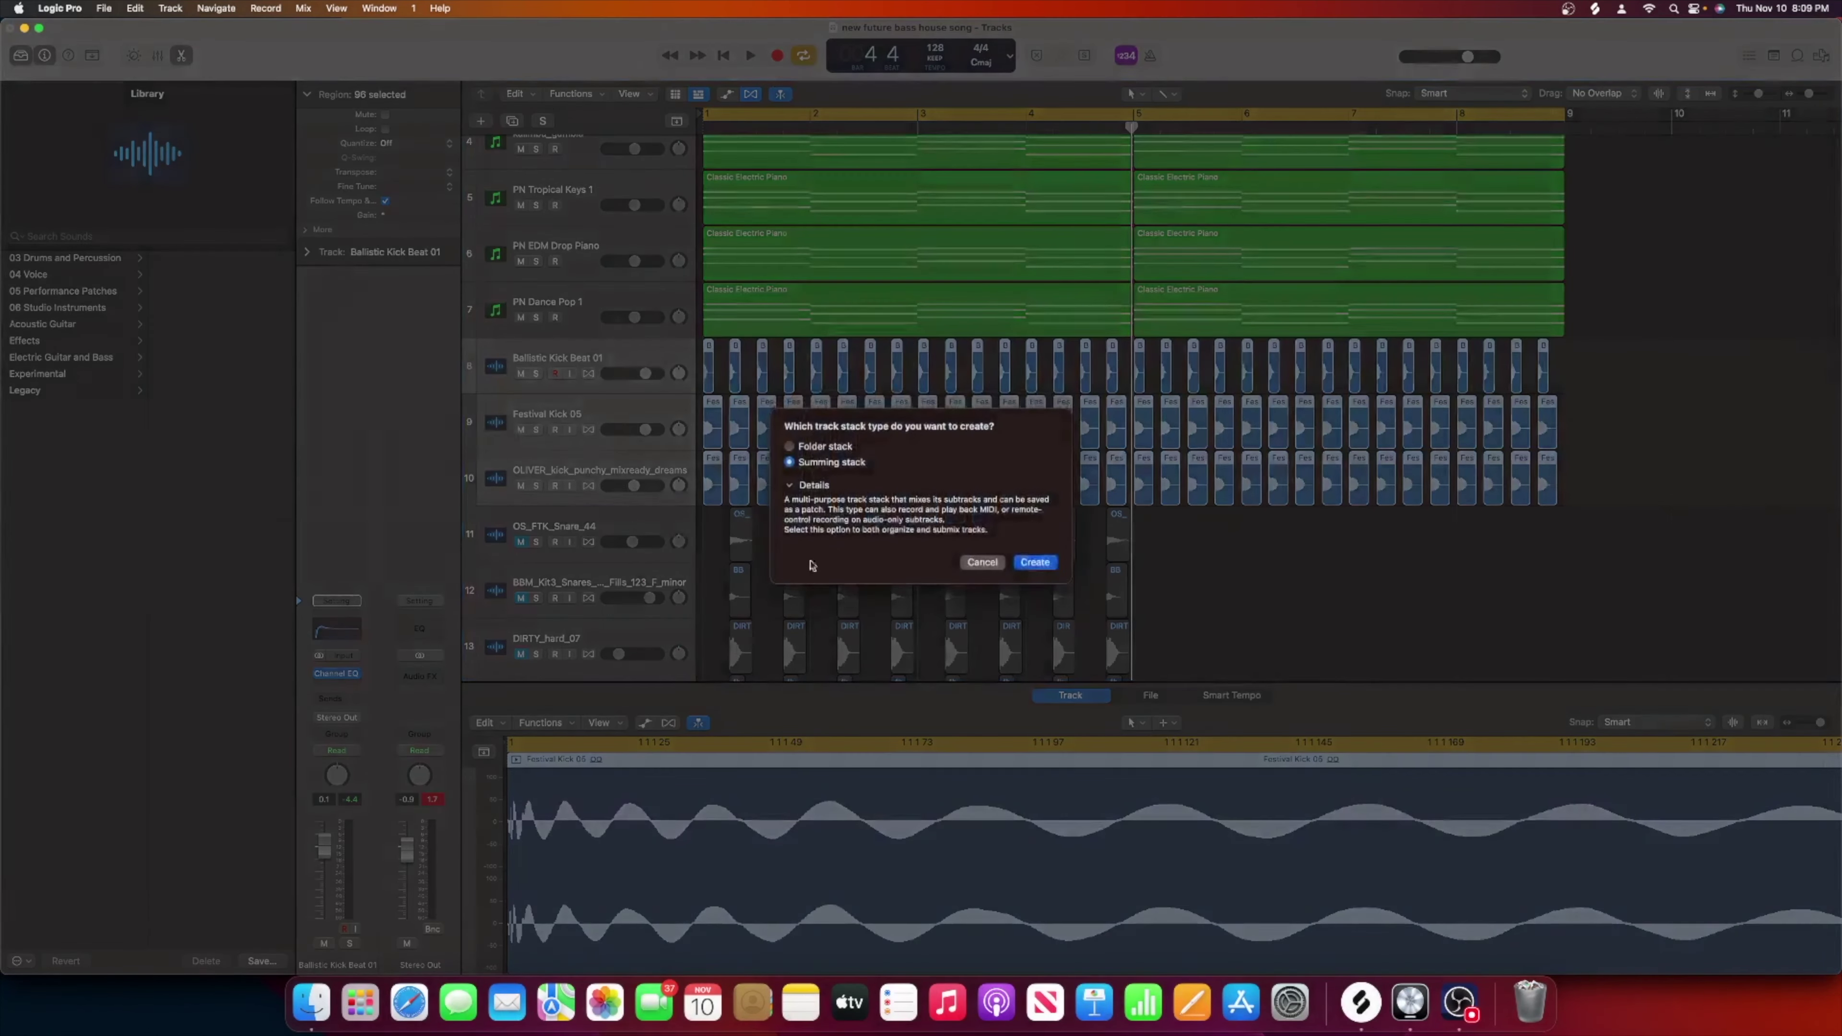
click(1035, 563)
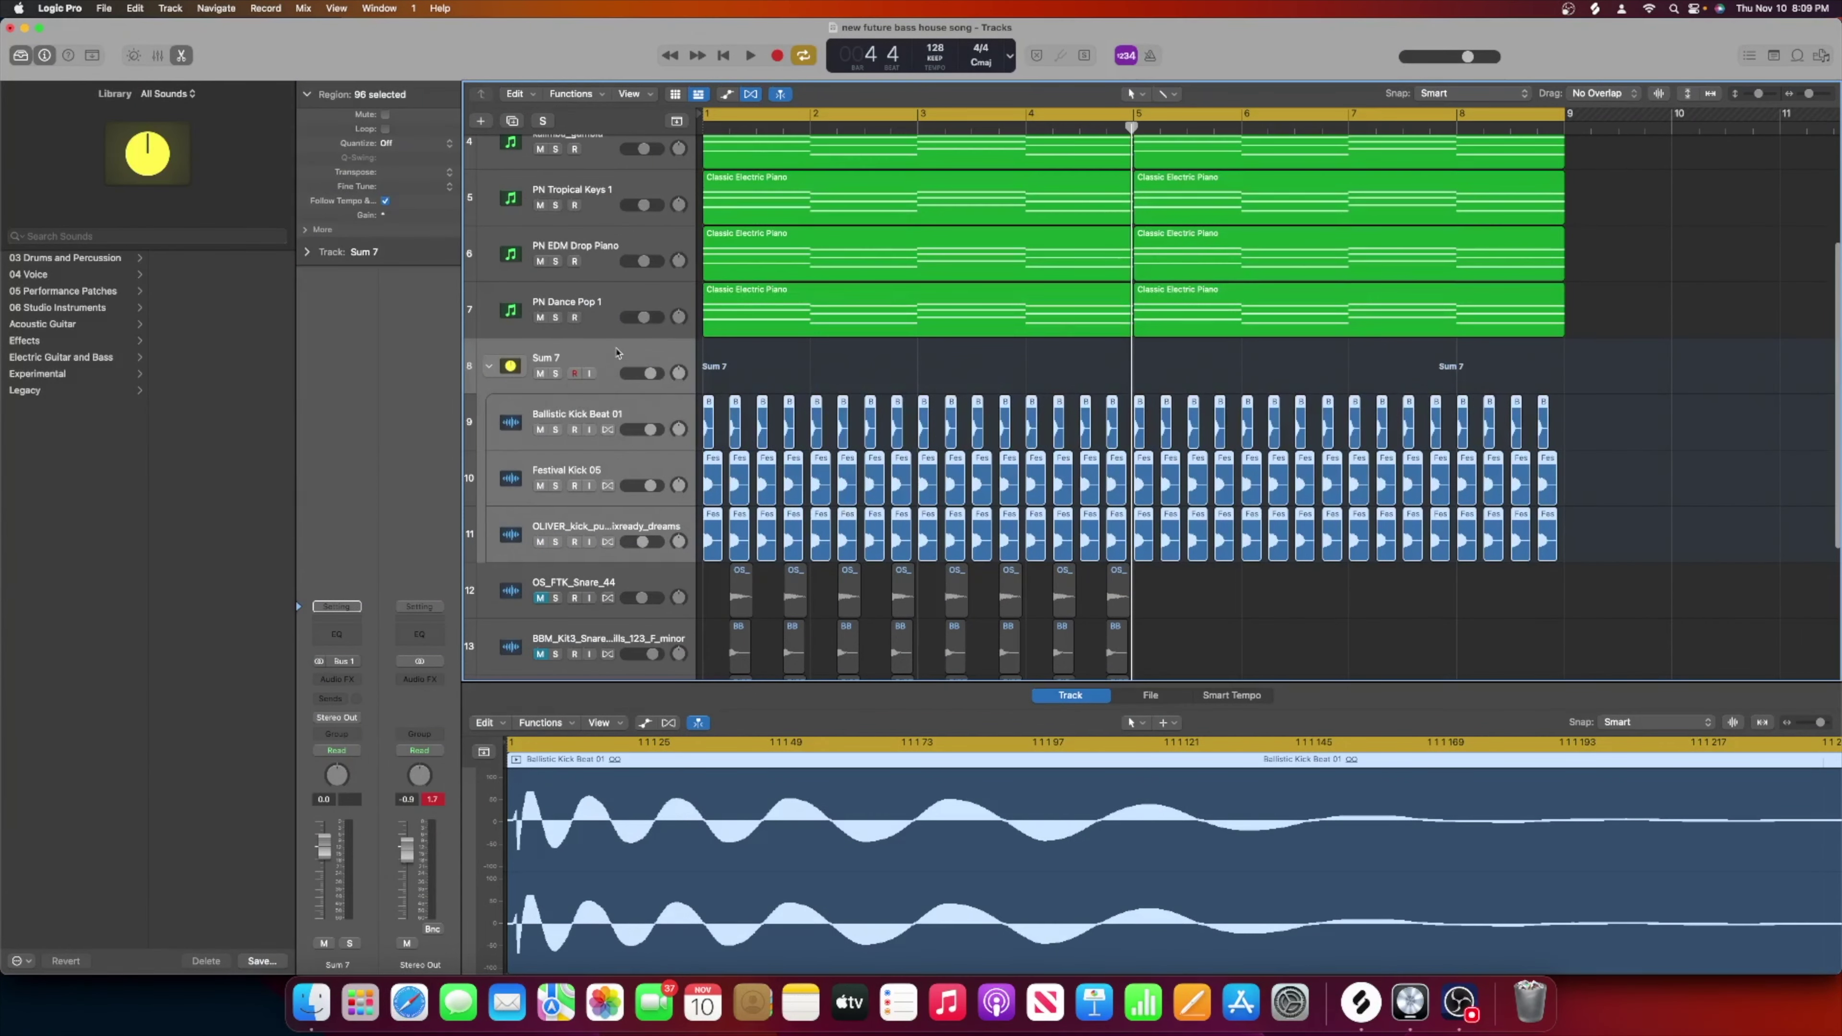
Solo the new kick summing stack and play the three layers as one group from bar 1.
click(617, 353)
click(556, 373)
key(space)
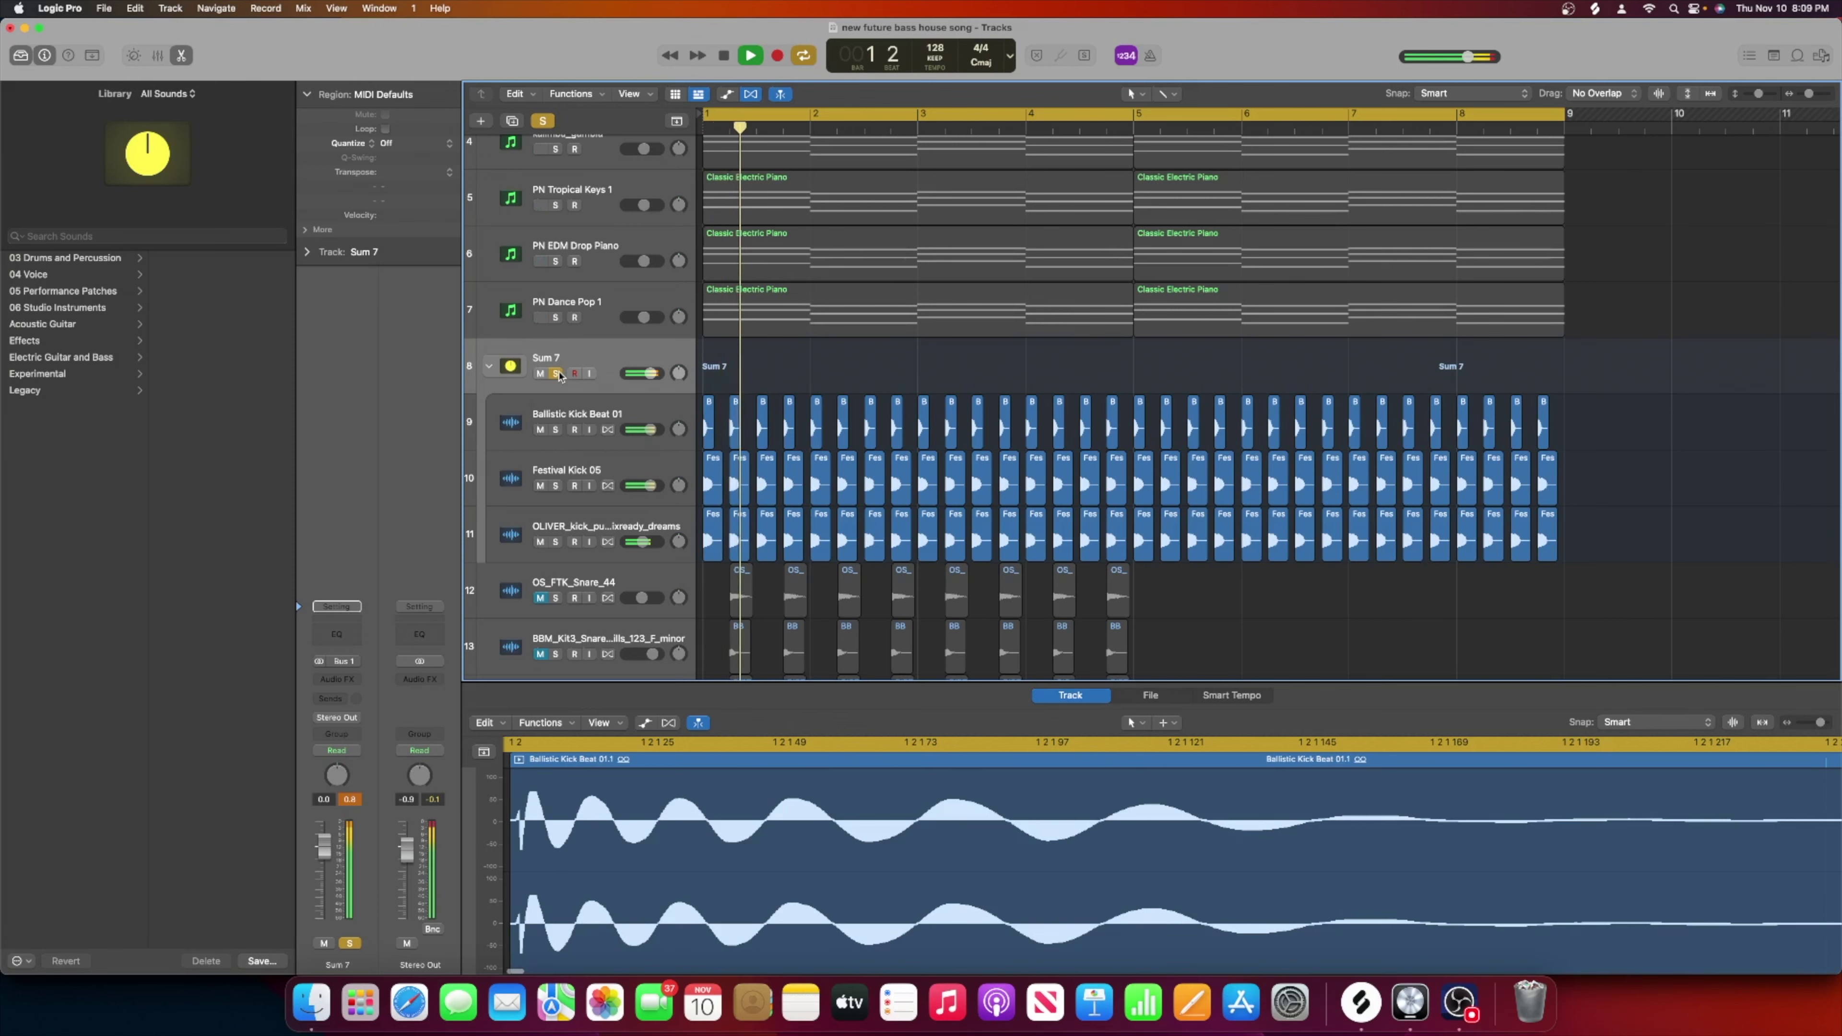
key(space)
key(space)
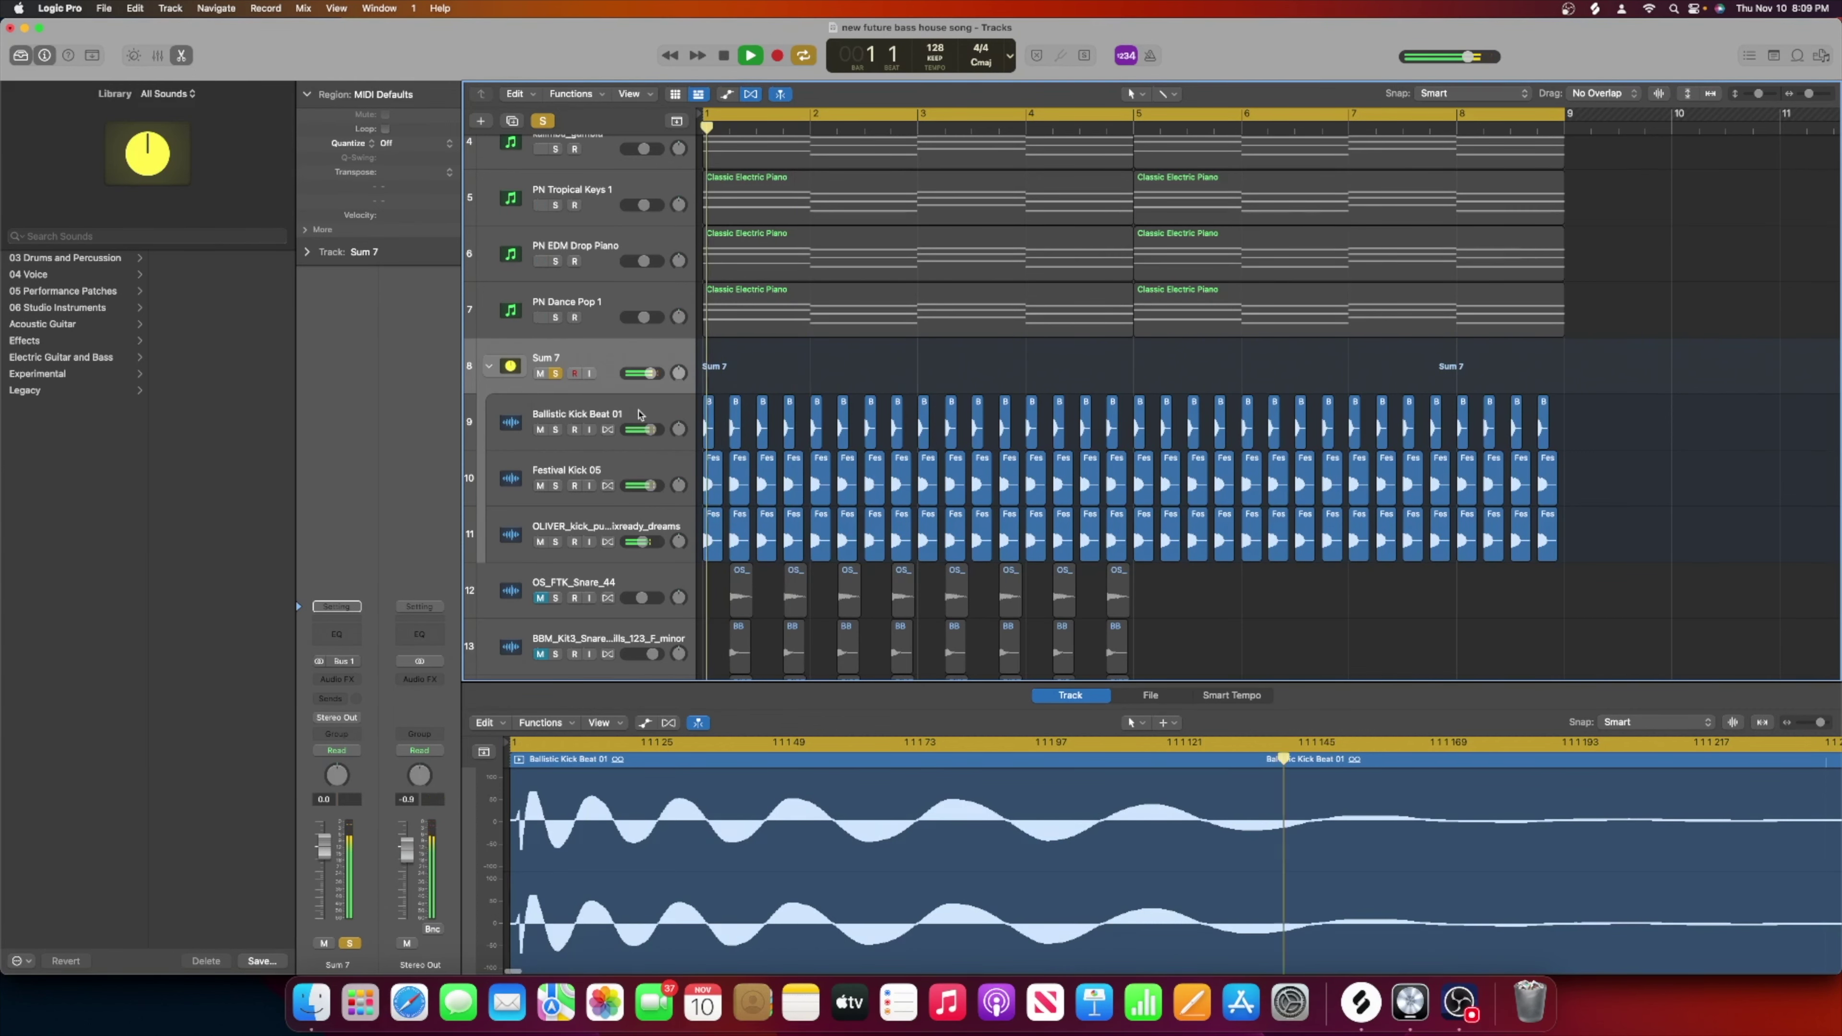
Go through the chord tracks from kalimba_gambia to PN Dance Pop 1 during playback and stop playback.
scroll(580, 378, up, 5)
click(596, 324)
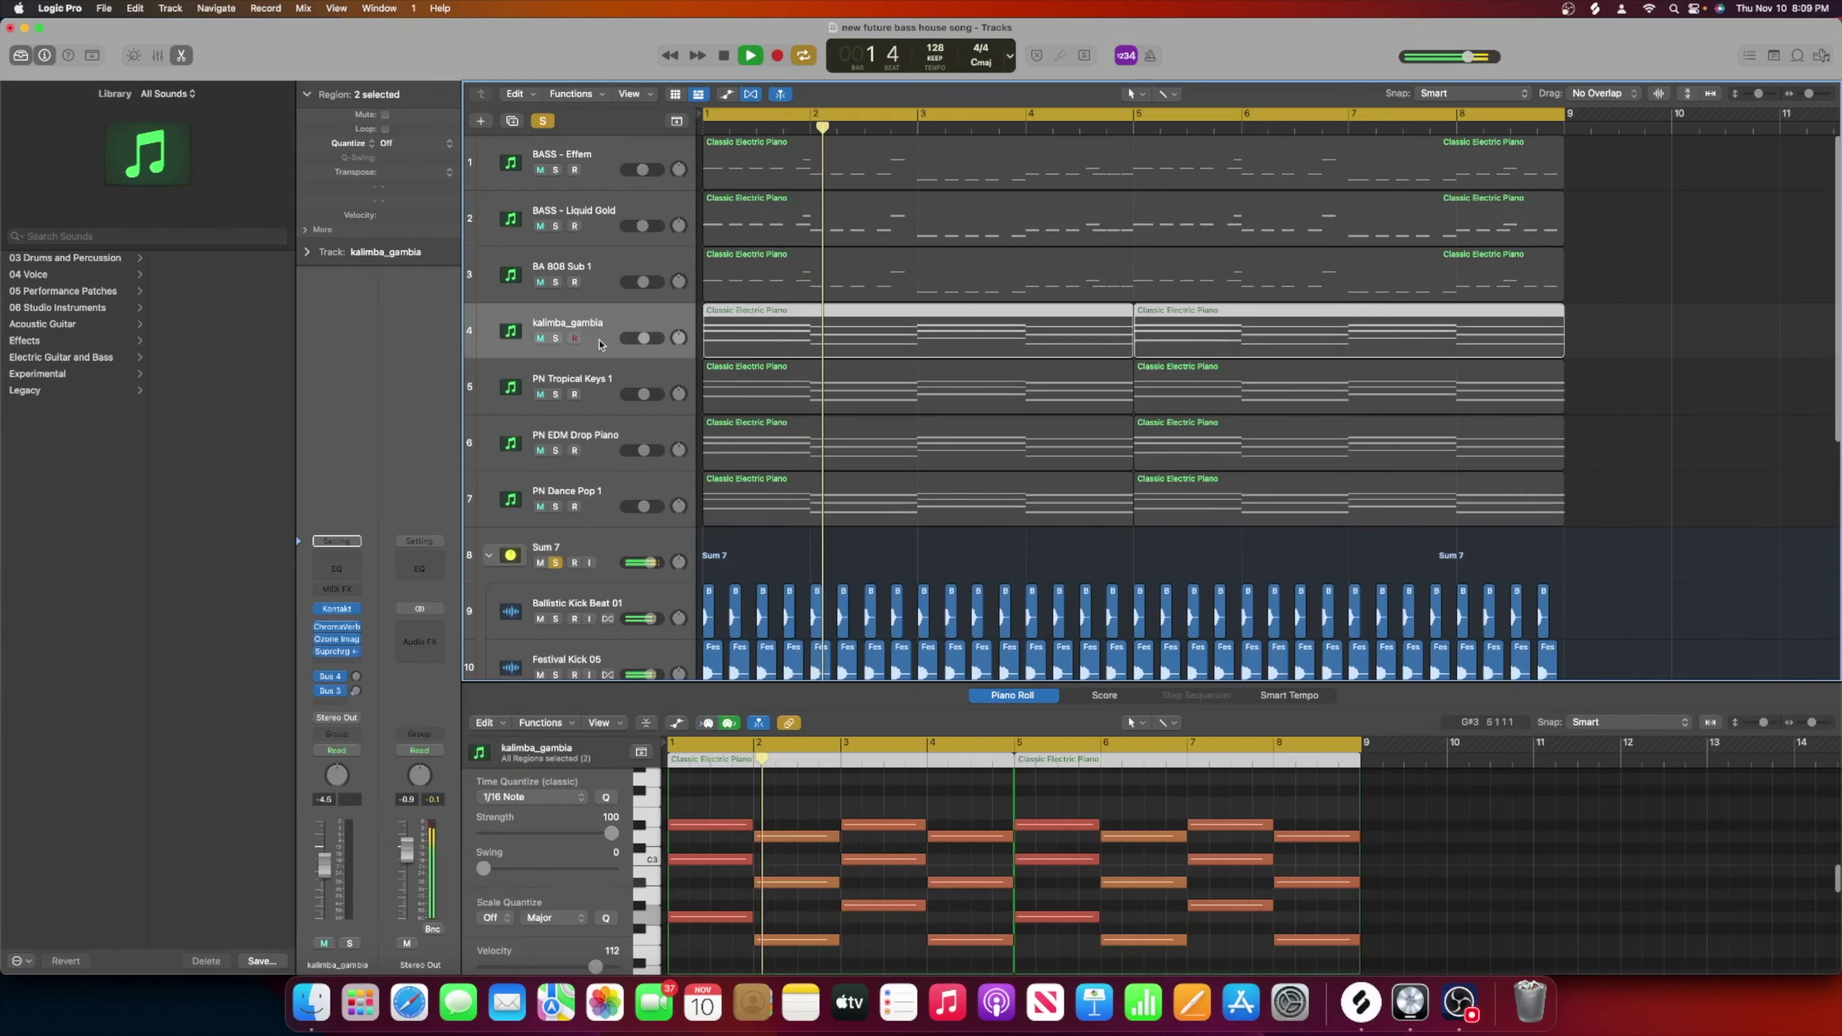
click(593, 395)
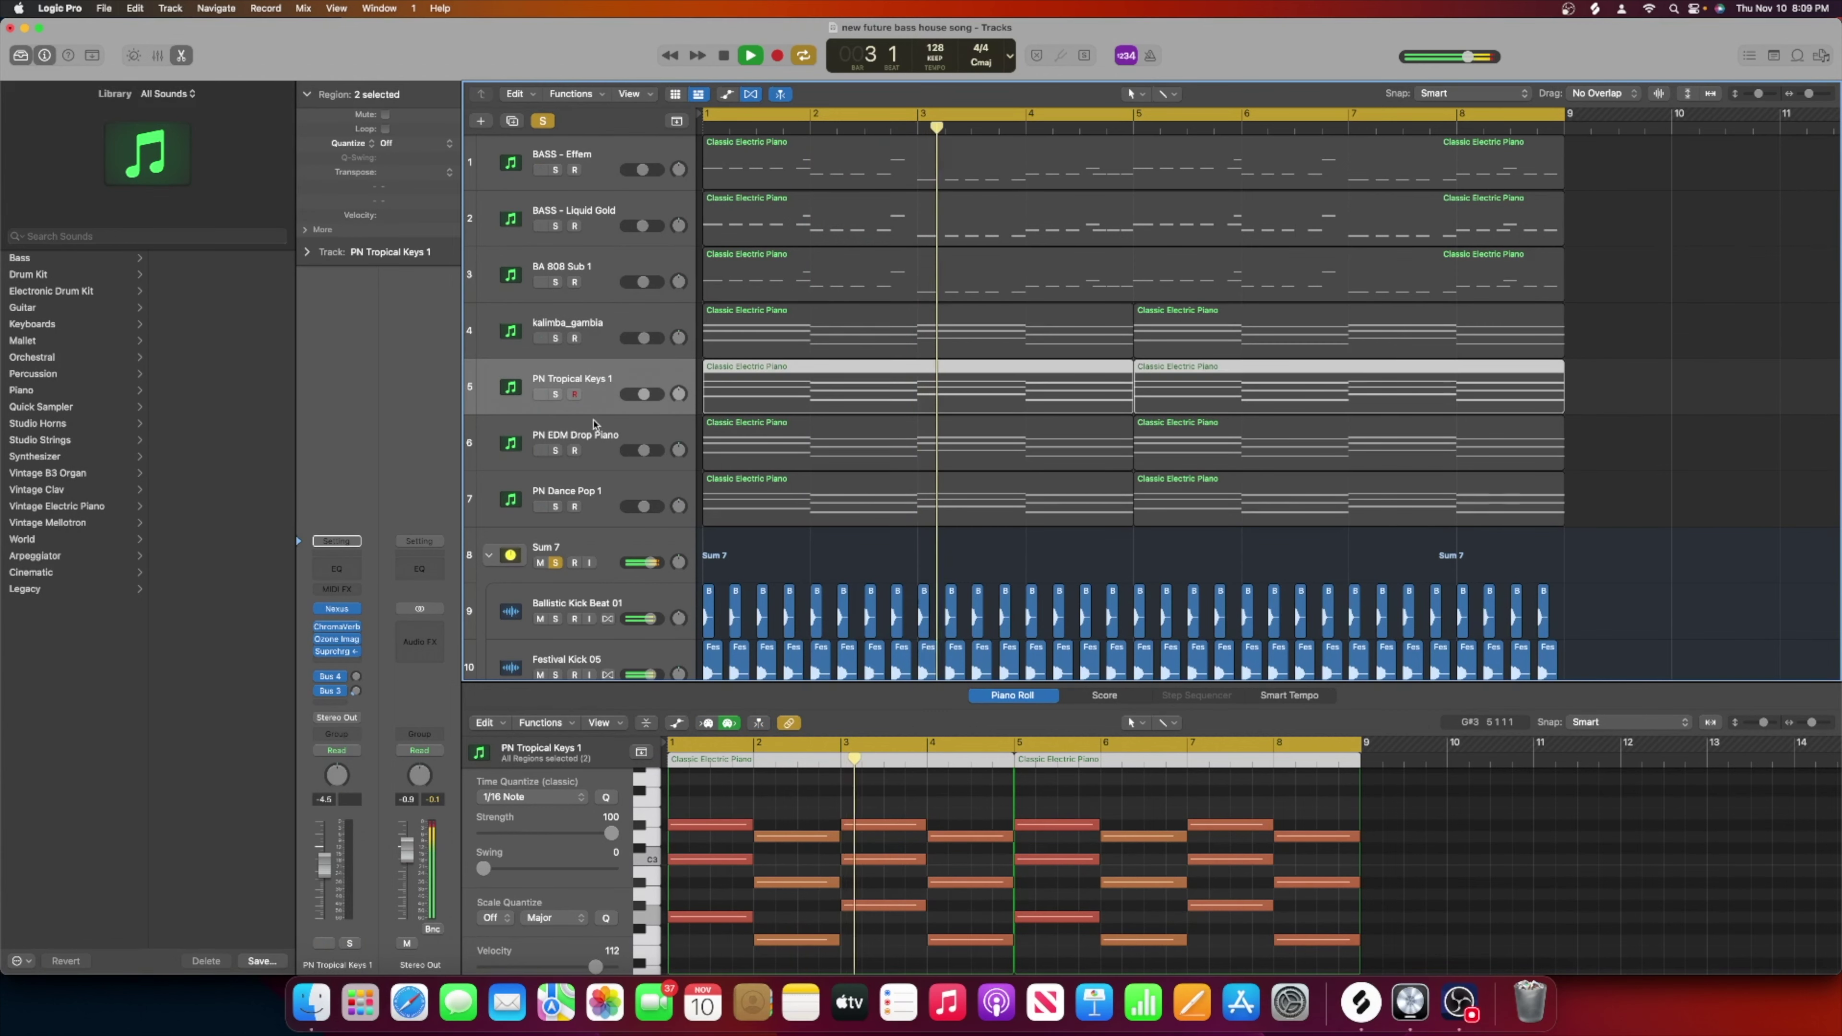
click(598, 445)
click(606, 499)
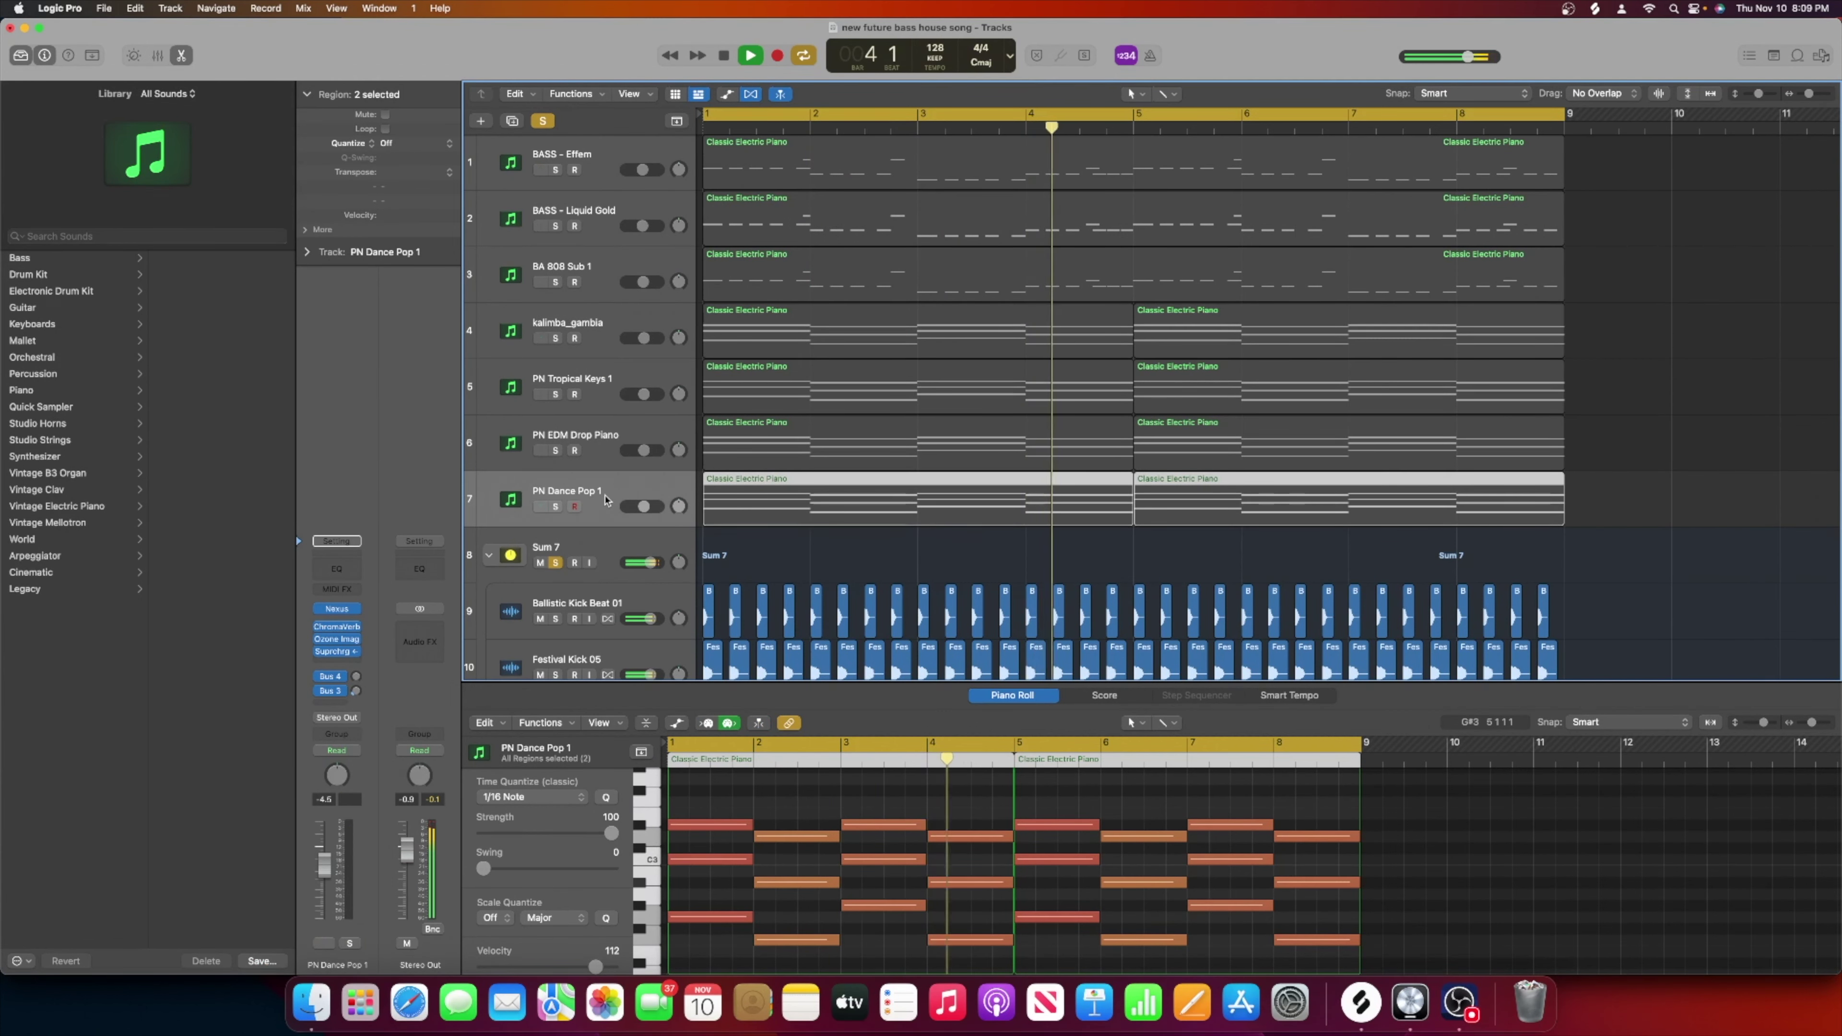
key(space)
Clear the stack's solo and listen to the grouped kick together with the bass and chord tracks.
click(542, 120)
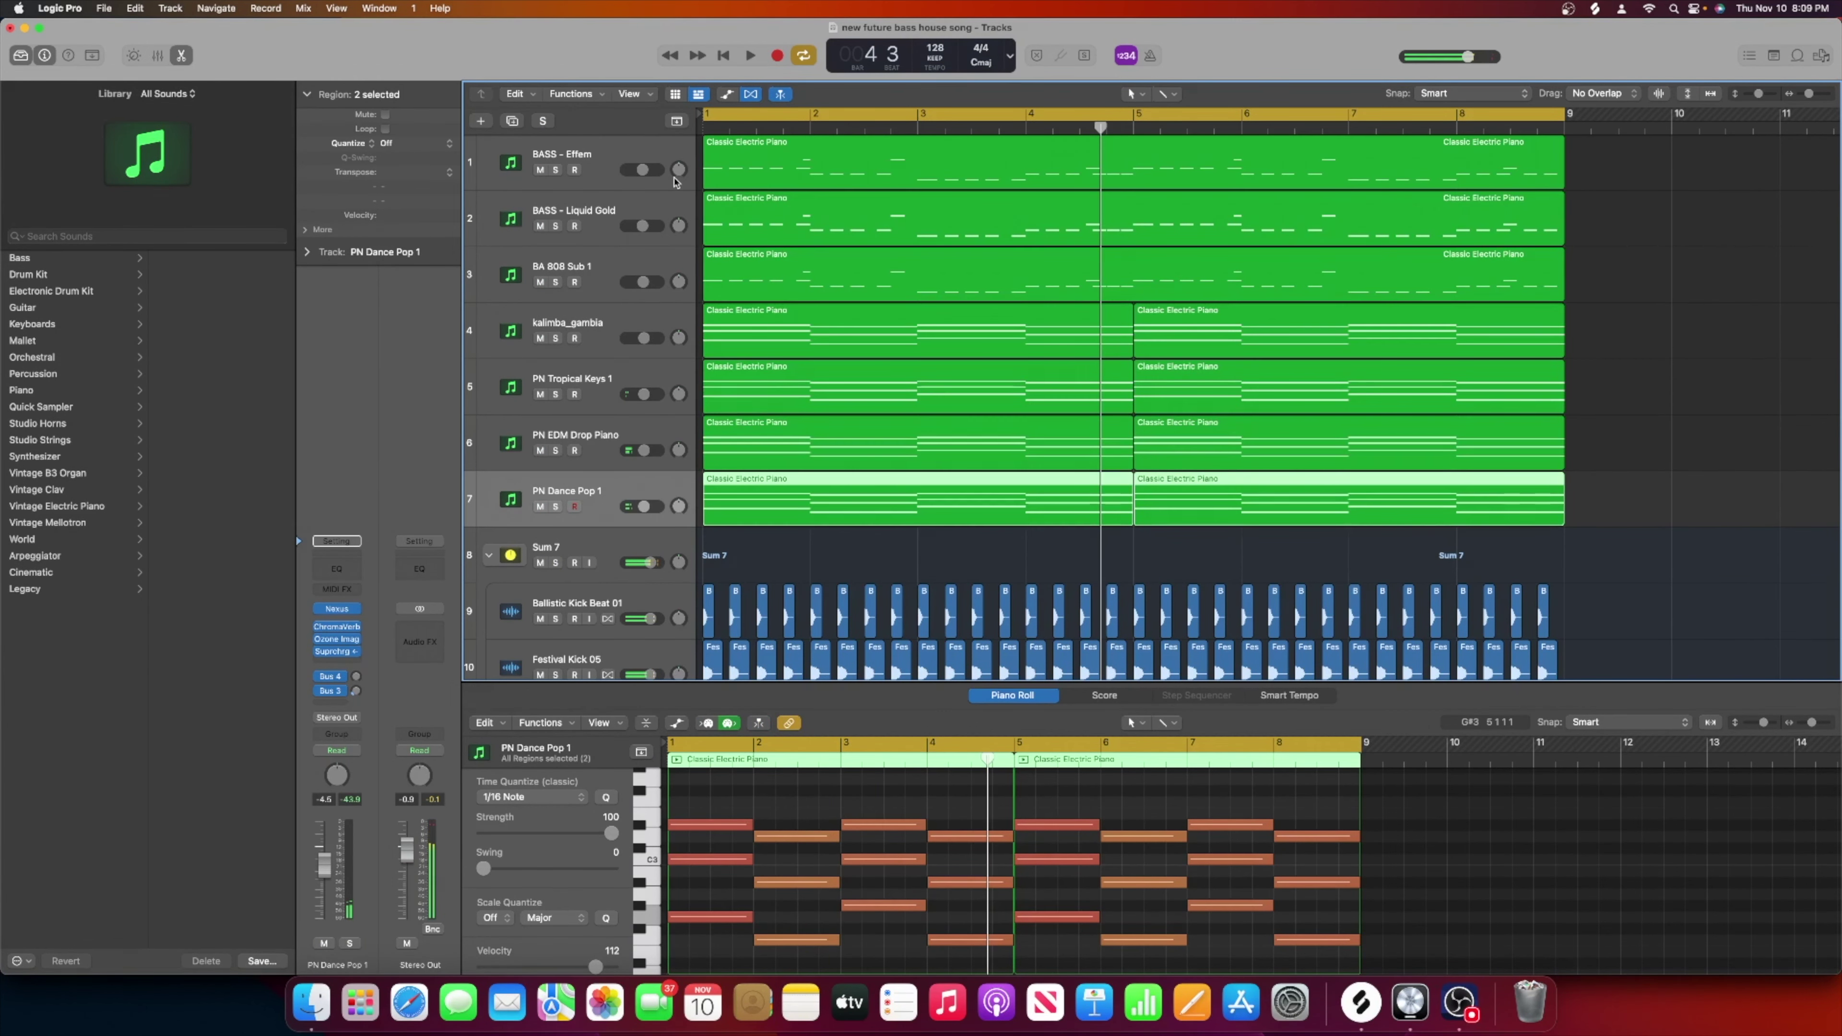
key(space)
scroll(675, 181, down, 3)
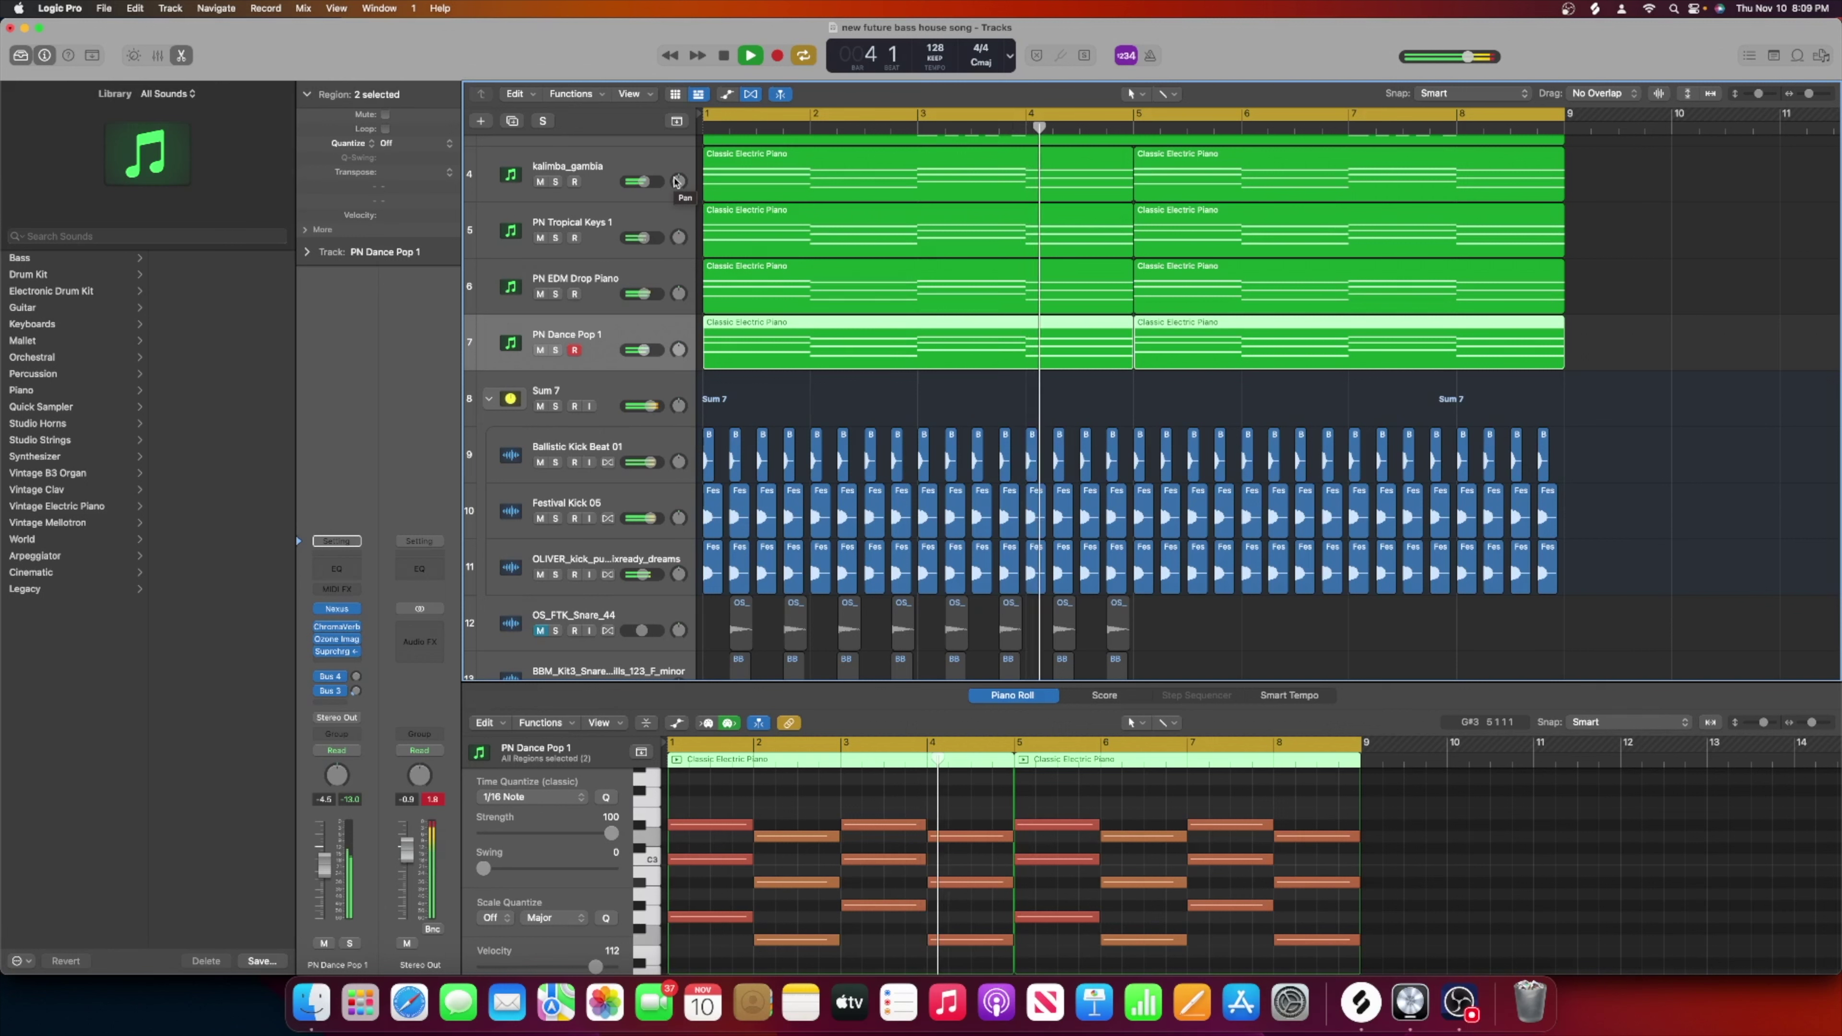
key(space)
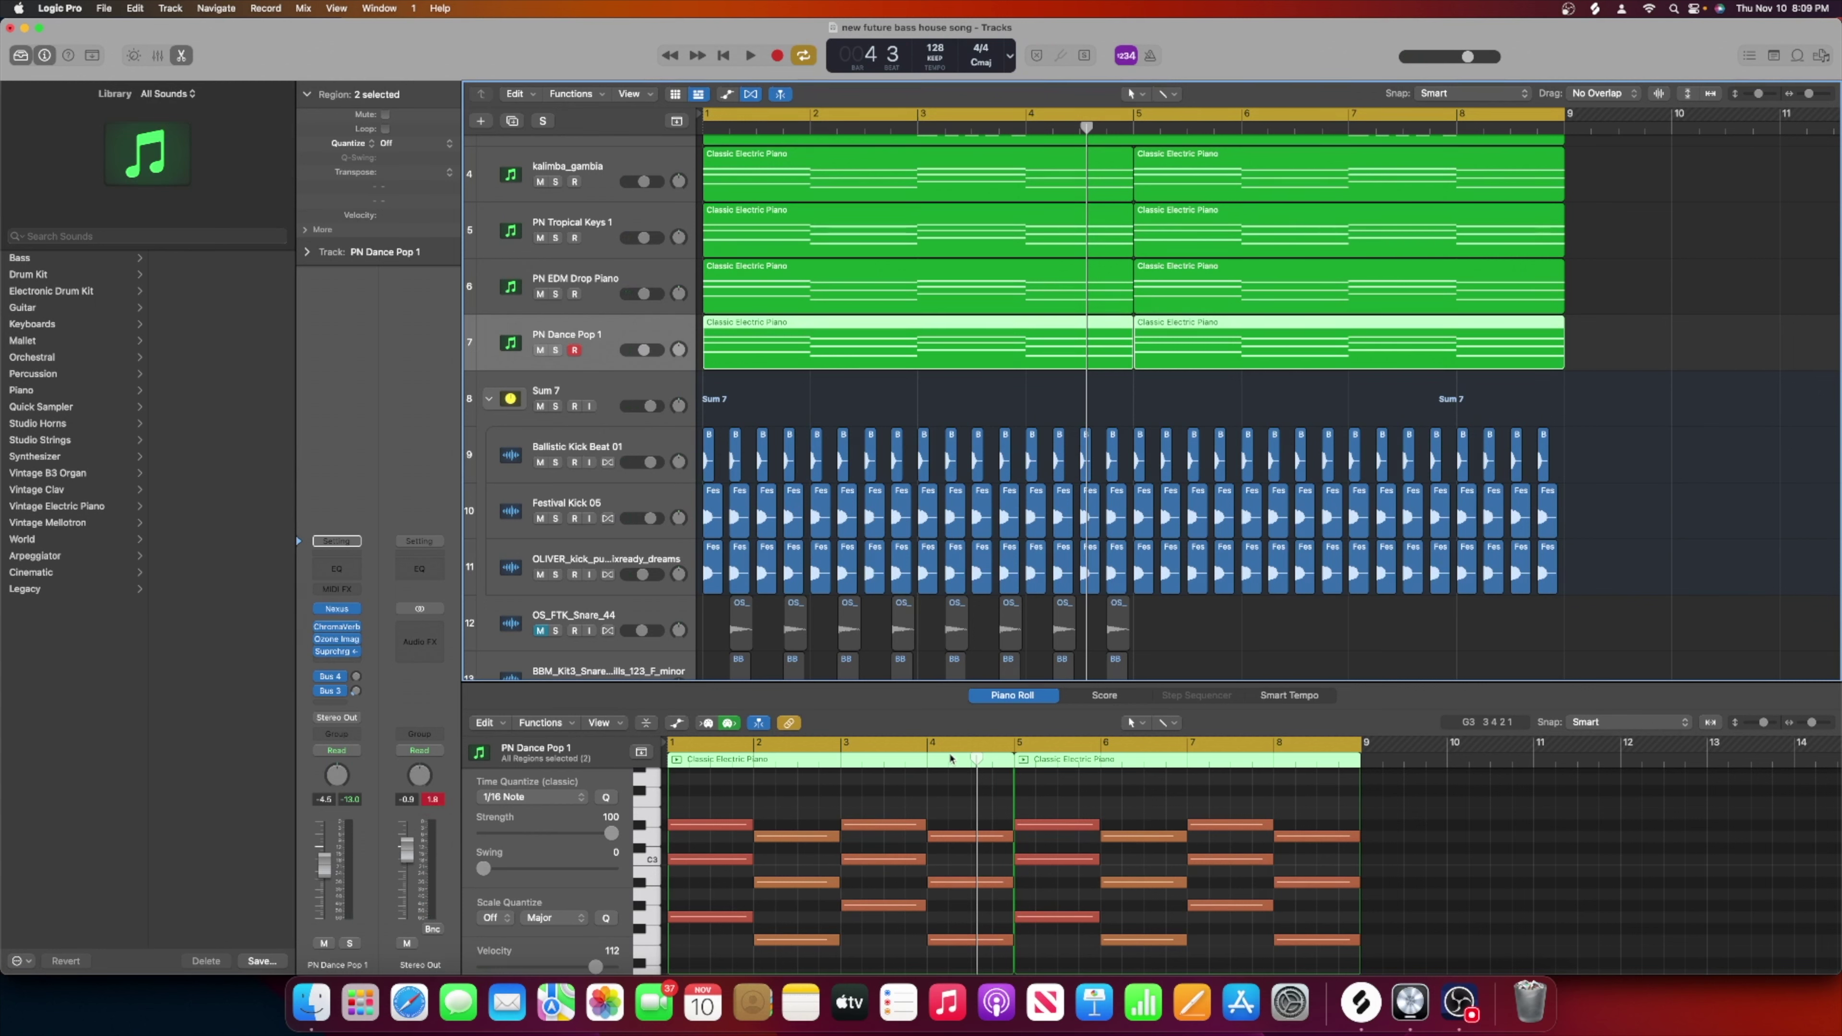
Select all kick regions on the three layer tracks inside the summing stack.
drag(1525, 436, 686, 520)
drag(1567, 415, 673, 585)
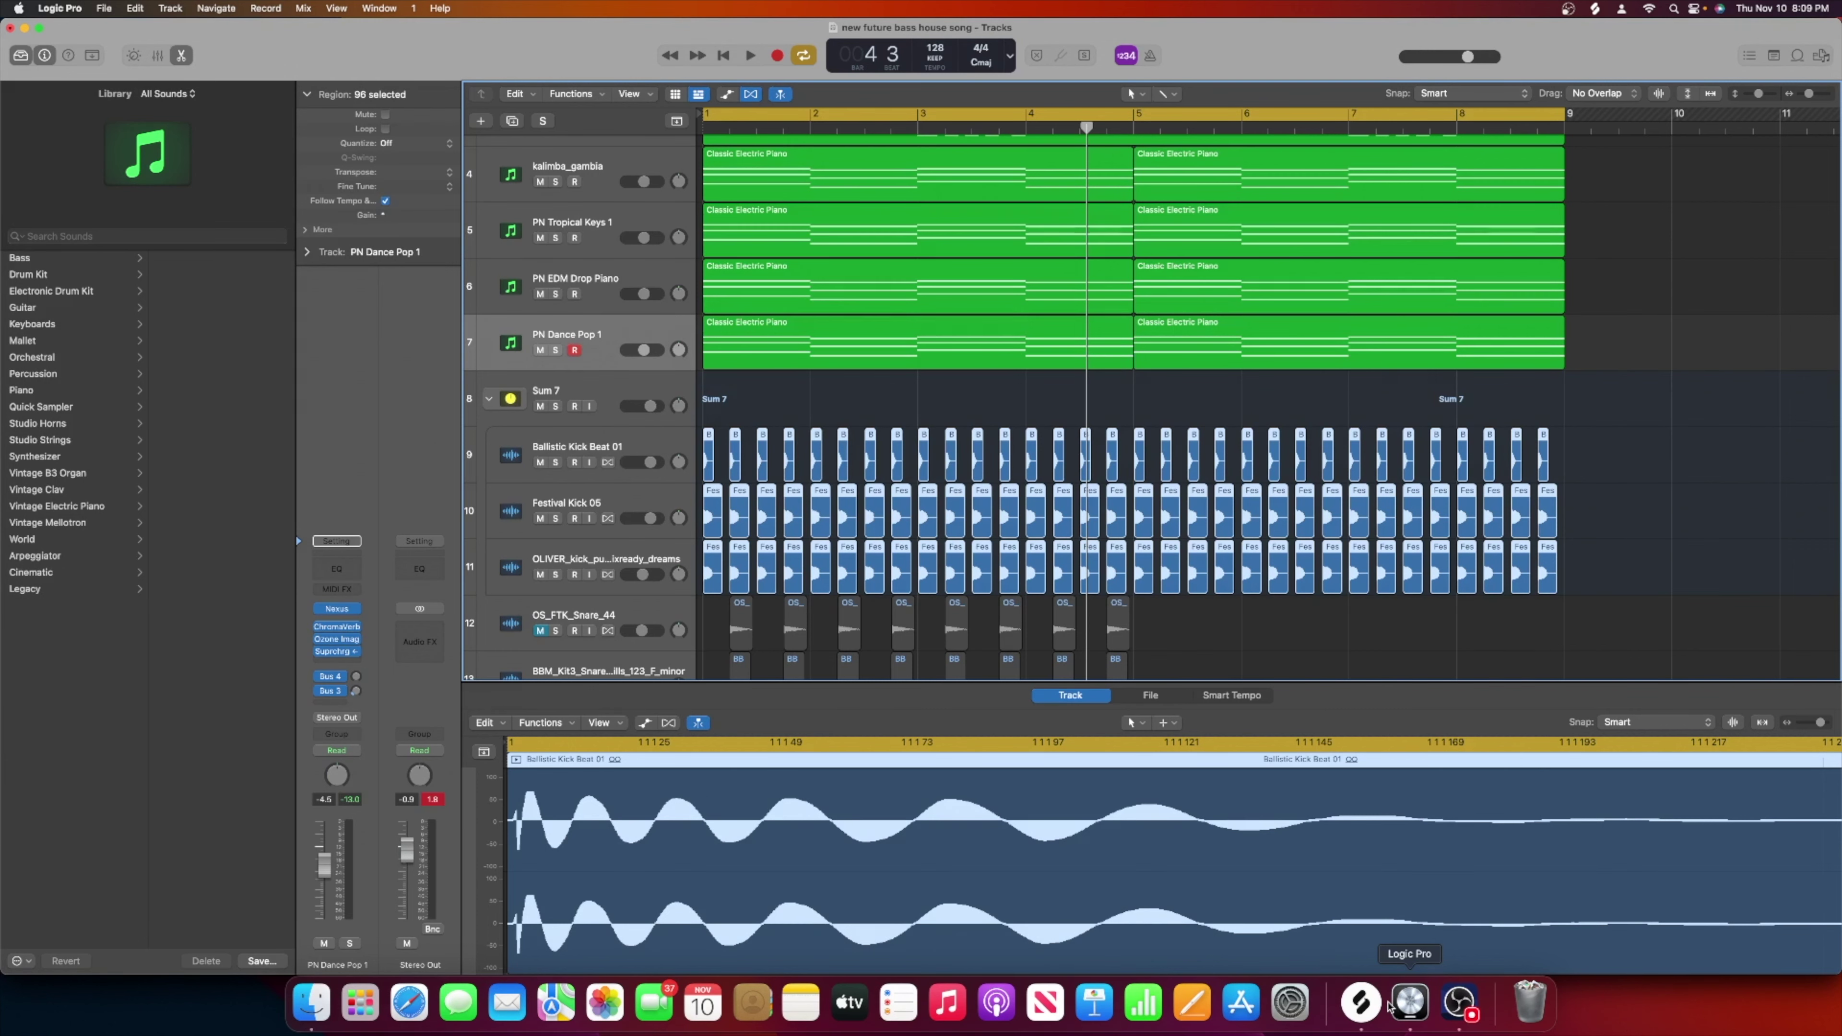
drag(1672, 458, 707, 577)
click(1802, 56)
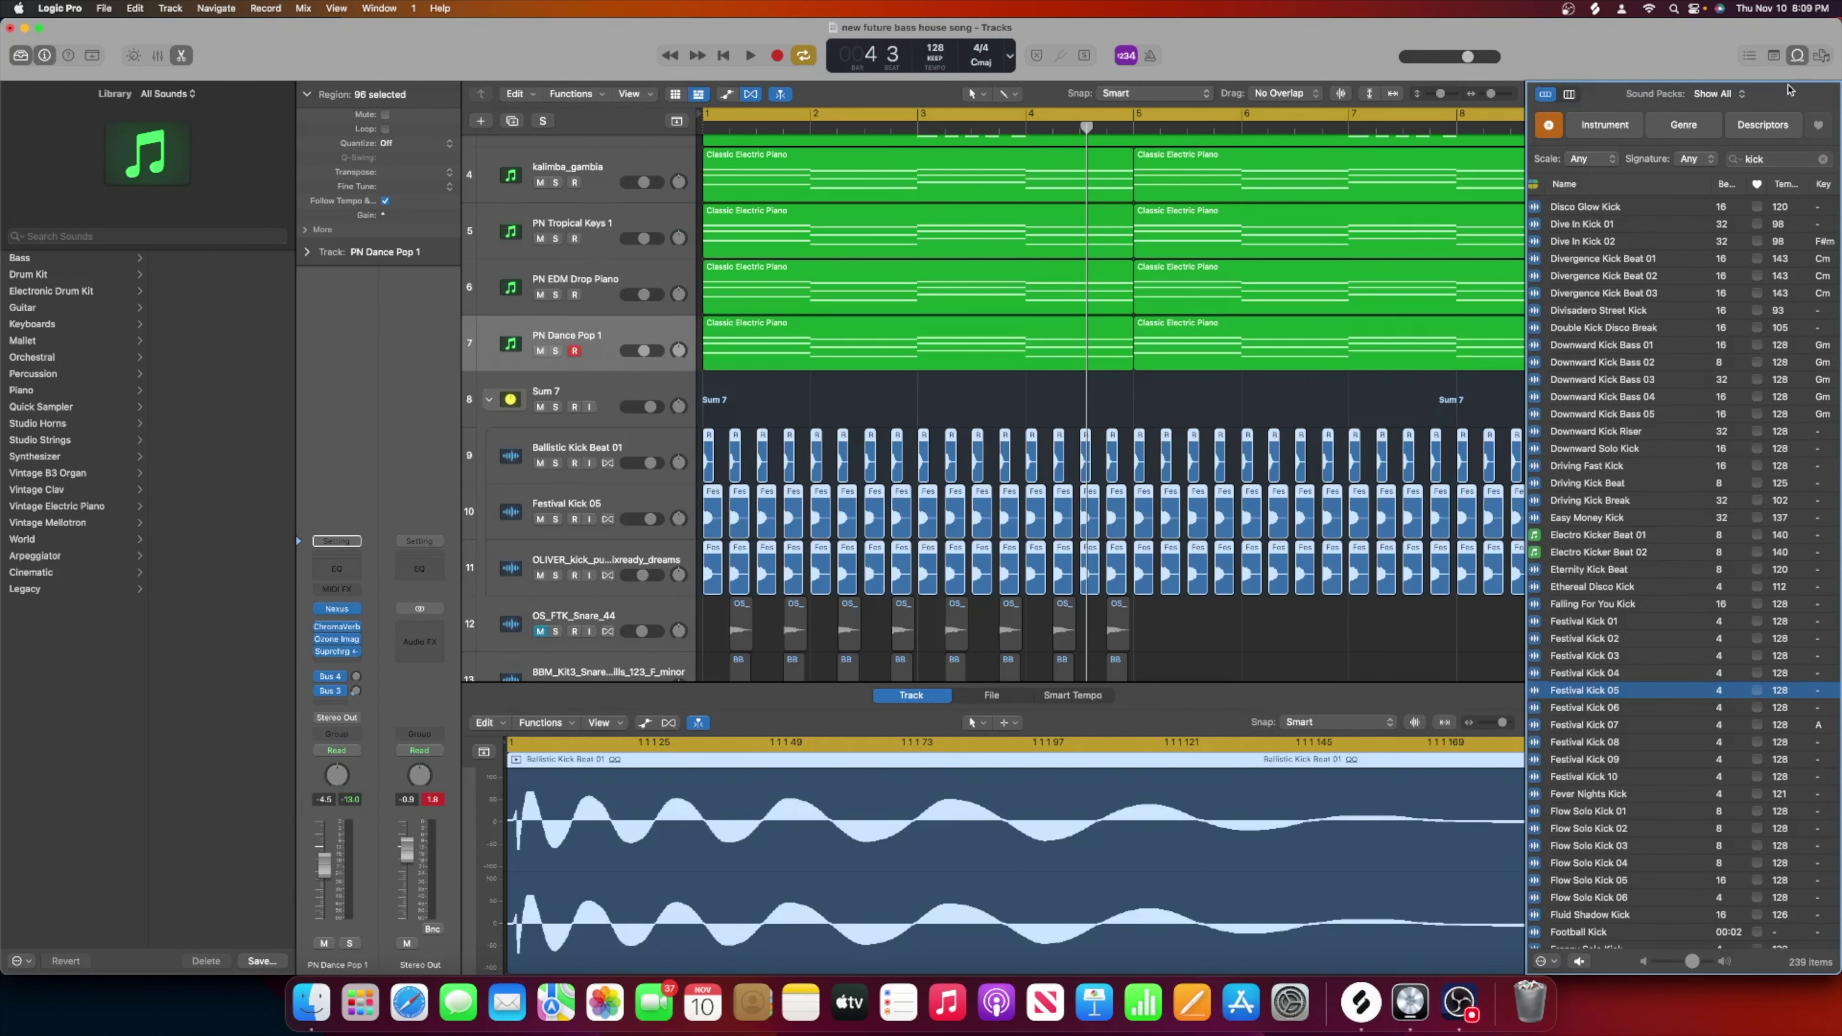
click(1798, 62)
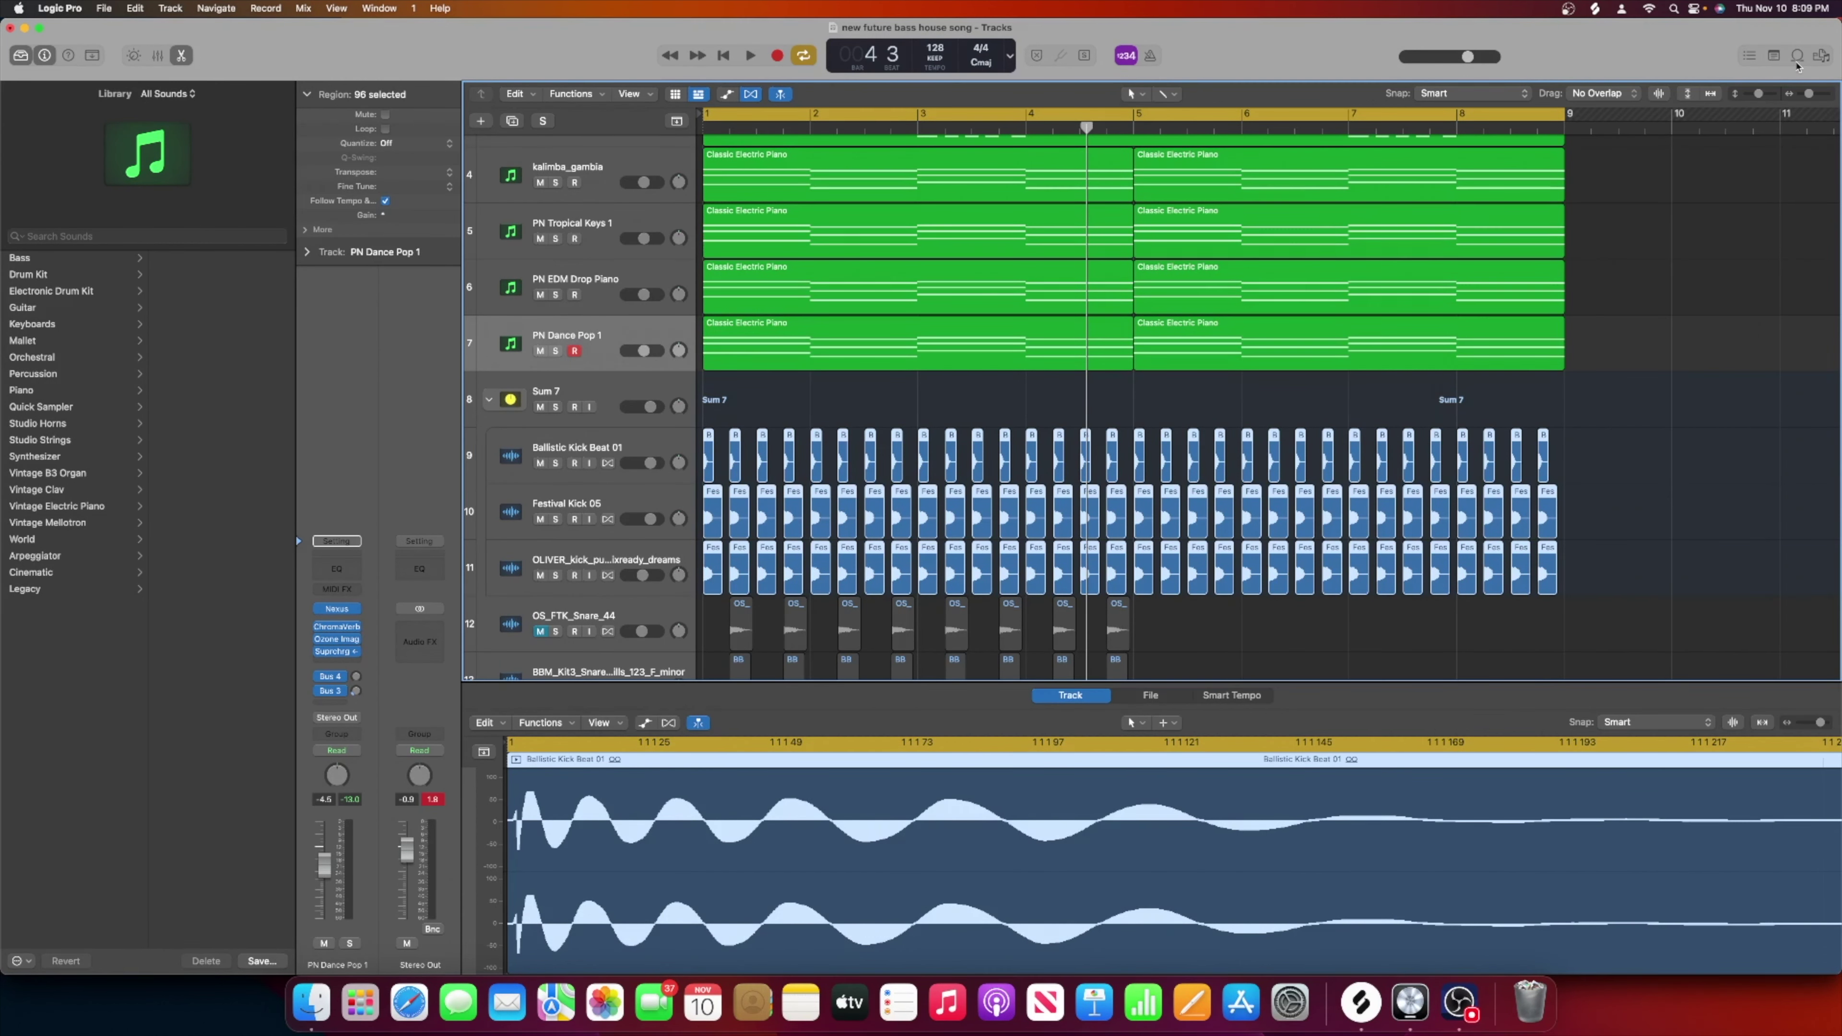